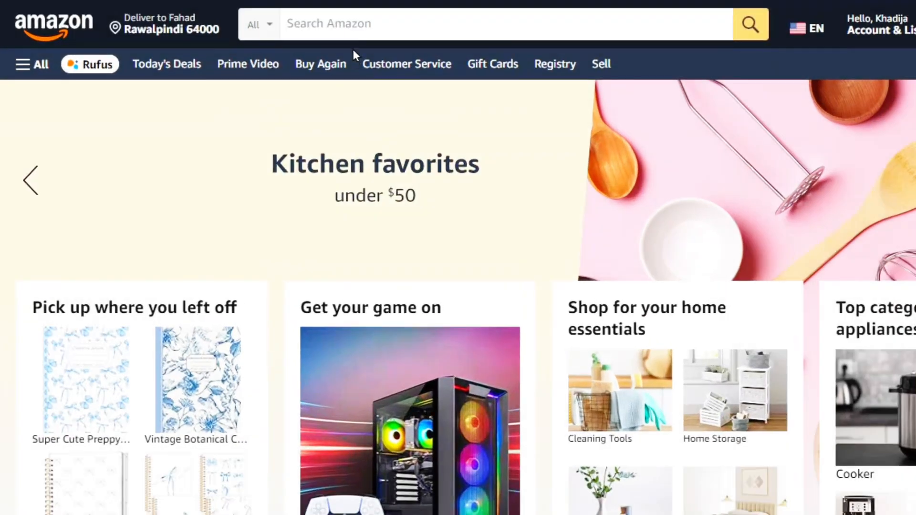
- Search Amazon for "journal for women"
click(378, 31)
text(journ)
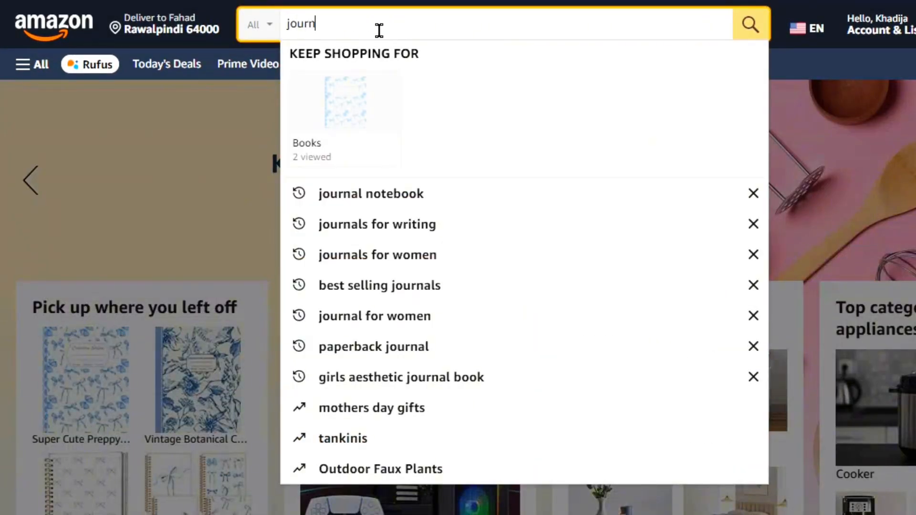
text(al for)
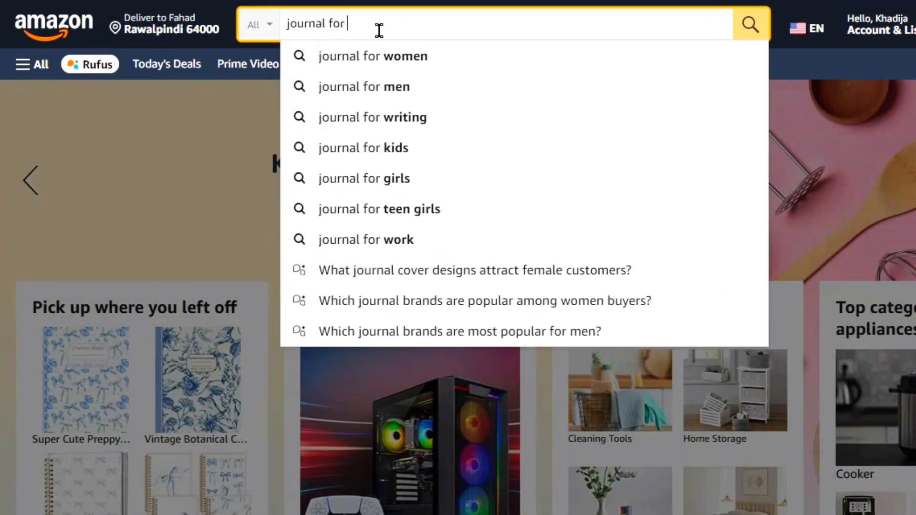
click(374, 70)
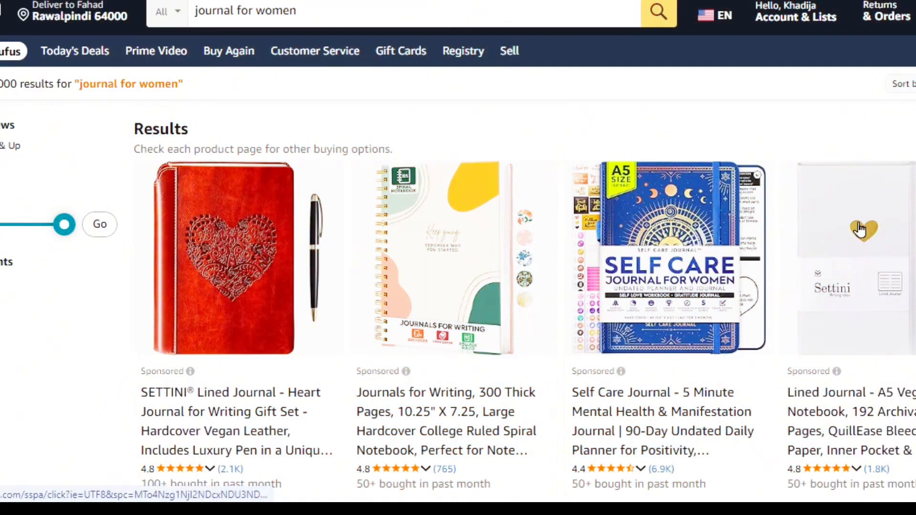
- Examine the cover designs, prices and ratings of the women's journals in the search results
scroll(458, 257, down, 5)
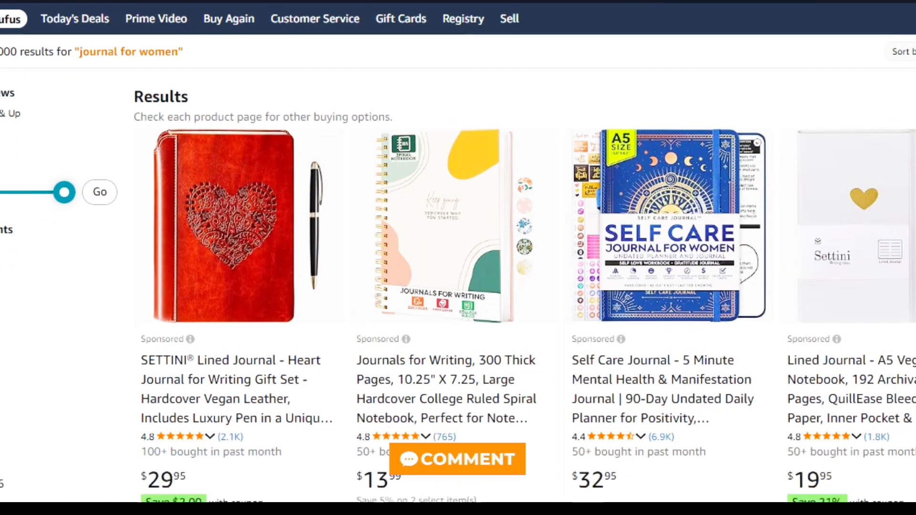
scroll(293, 164, down, 8)
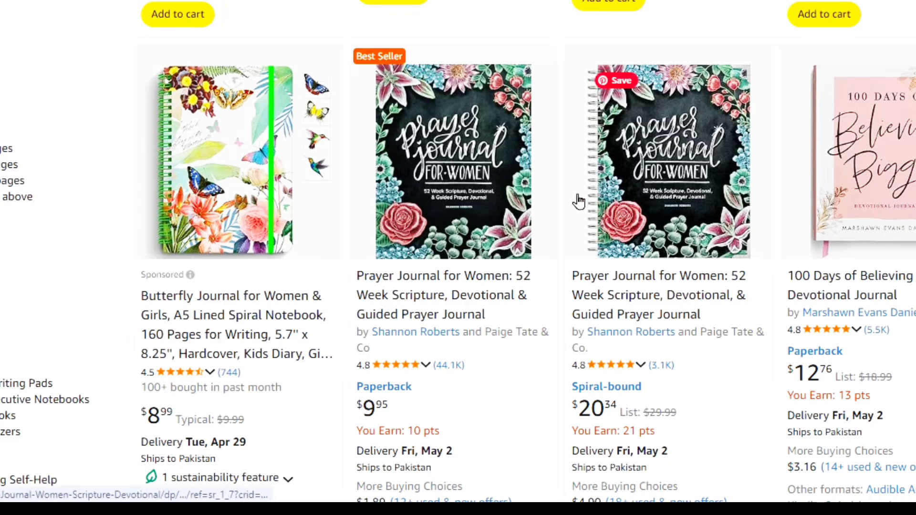
scroll(458, 258, down, 10)
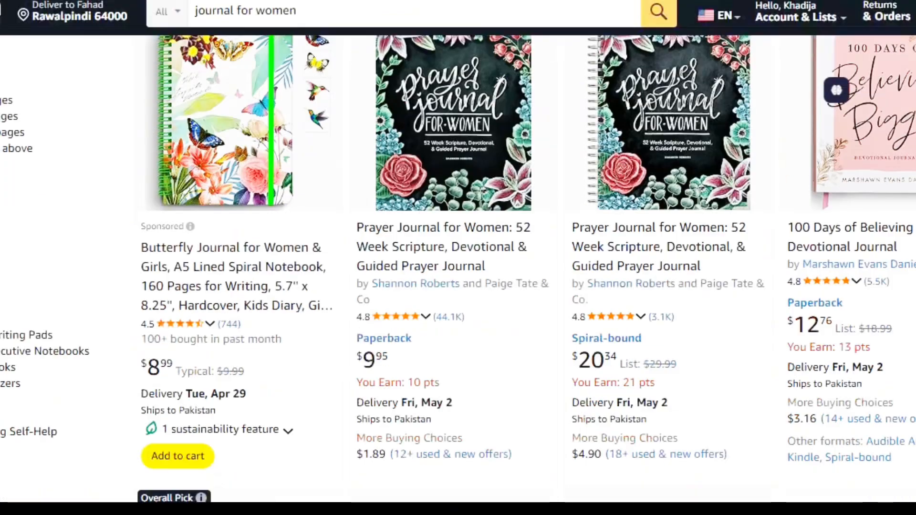
scroll(454, 217, down, 11)
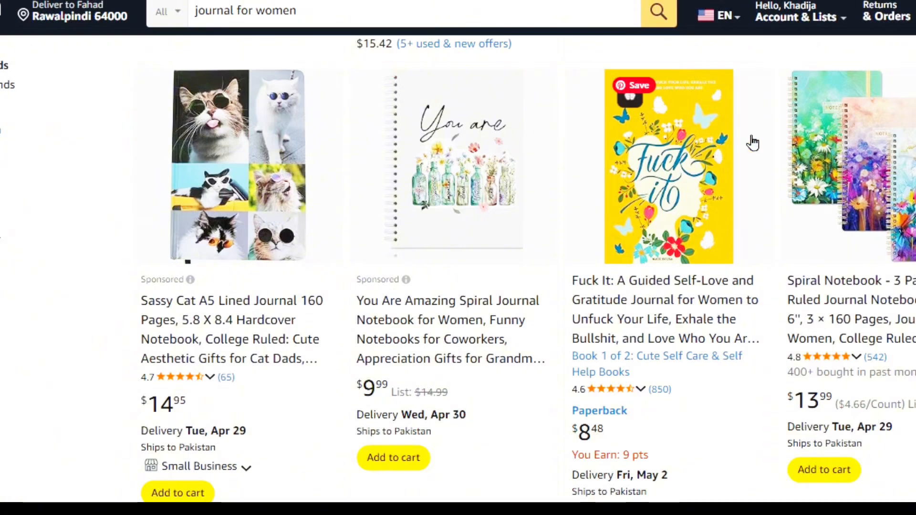
scroll(458, 258, down, 8)
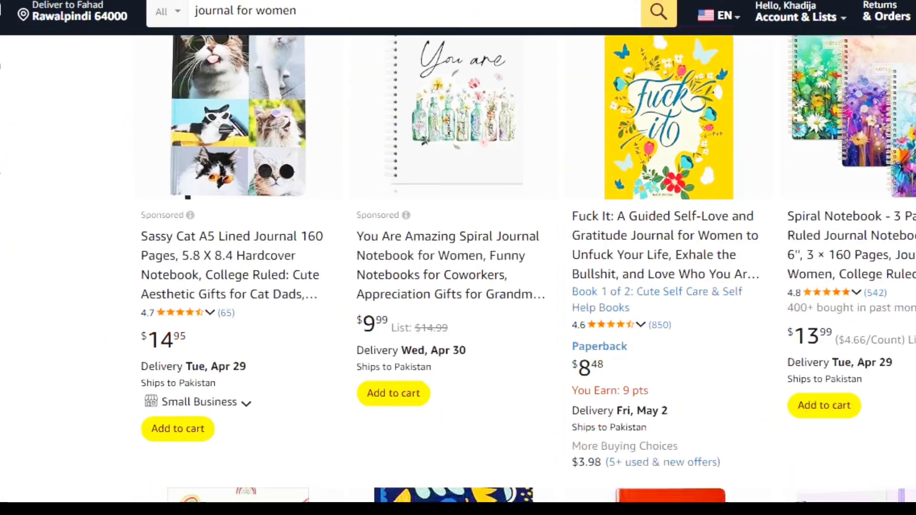
scroll(458, 258, up, 5)
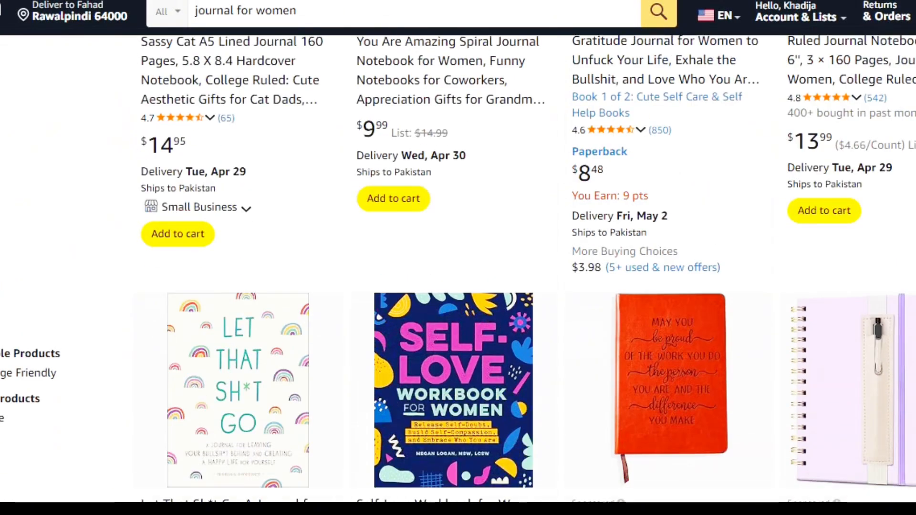
scroll(458, 258, up, 1)
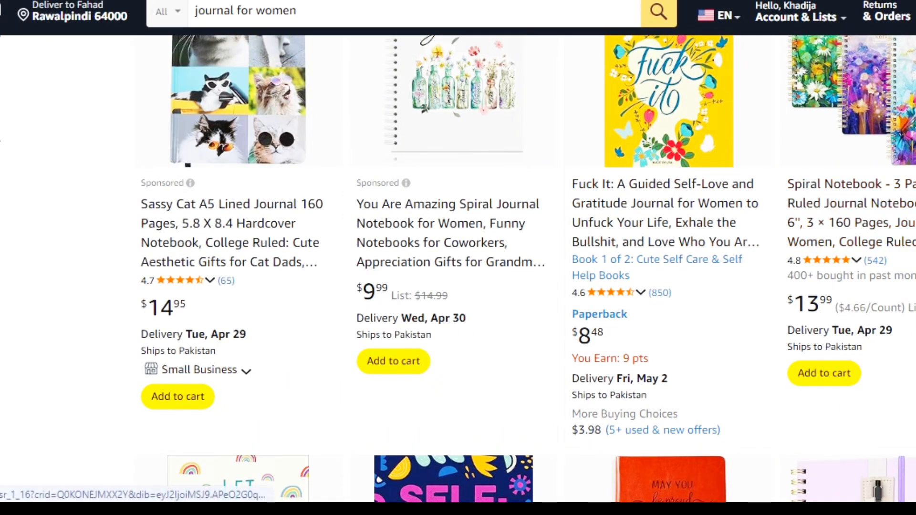
scroll(458, 257, up, 8)
scroll(458, 258, up, 15)
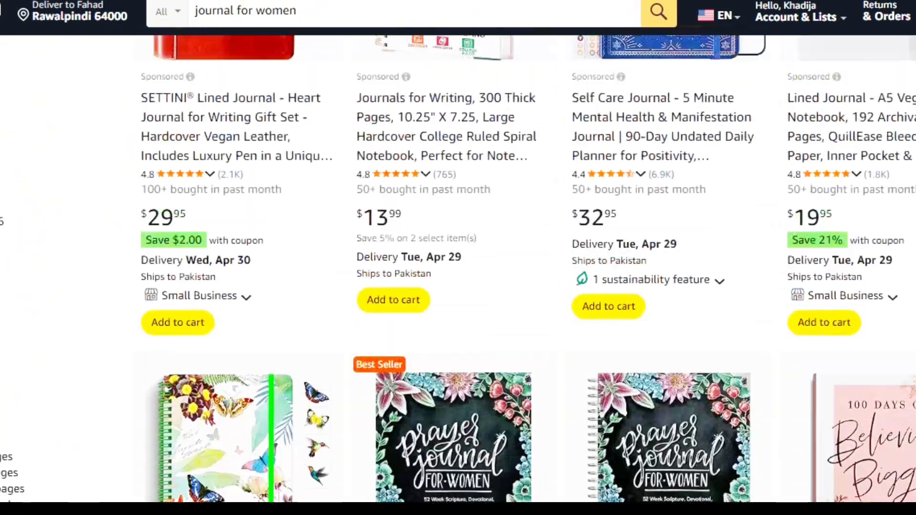
scroll(458, 258, down, 3)
scroll(458, 258, down, 1)
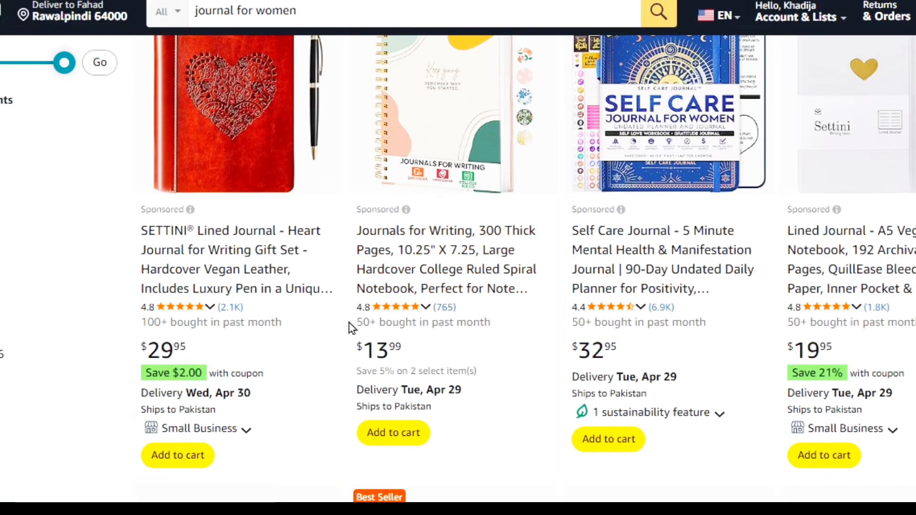
- Check the past-month sales figure and price of the 300-page spiral "Journals for Writing" listing
drag(350, 327, 499, 329)
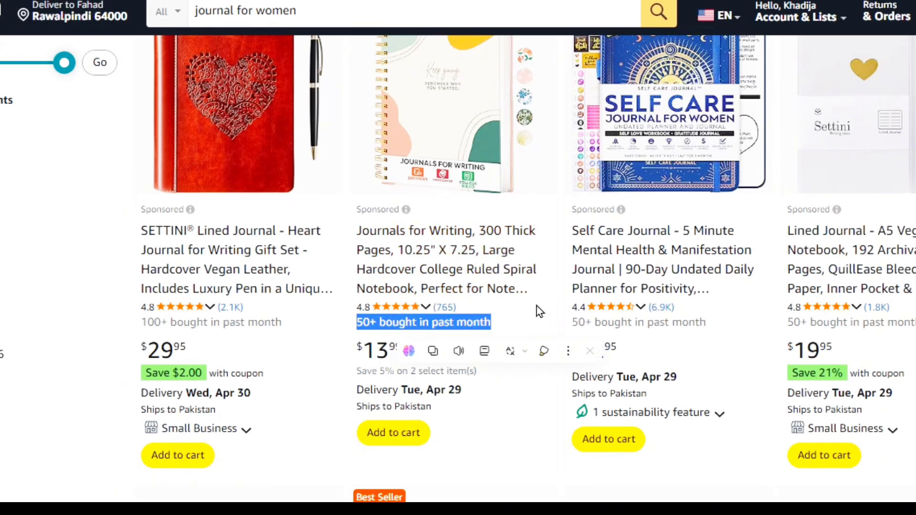
click(528, 320)
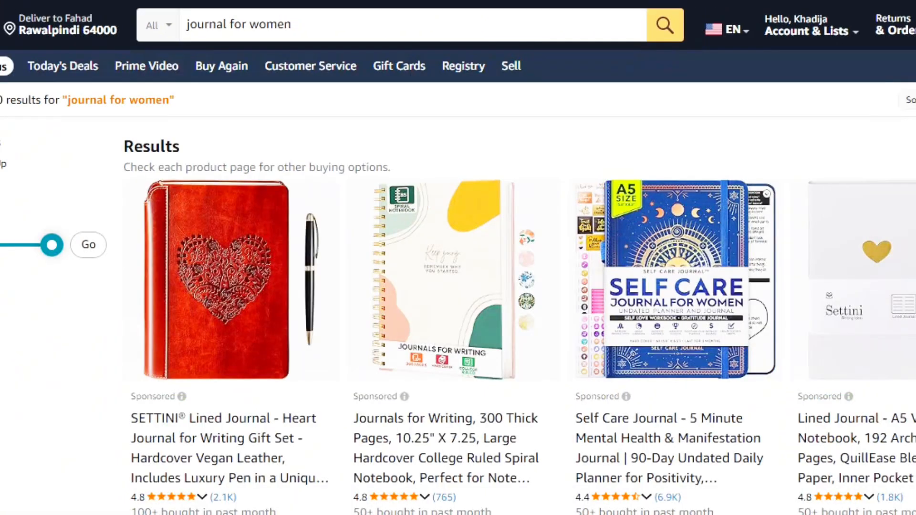
scroll(458, 286, down, 3)
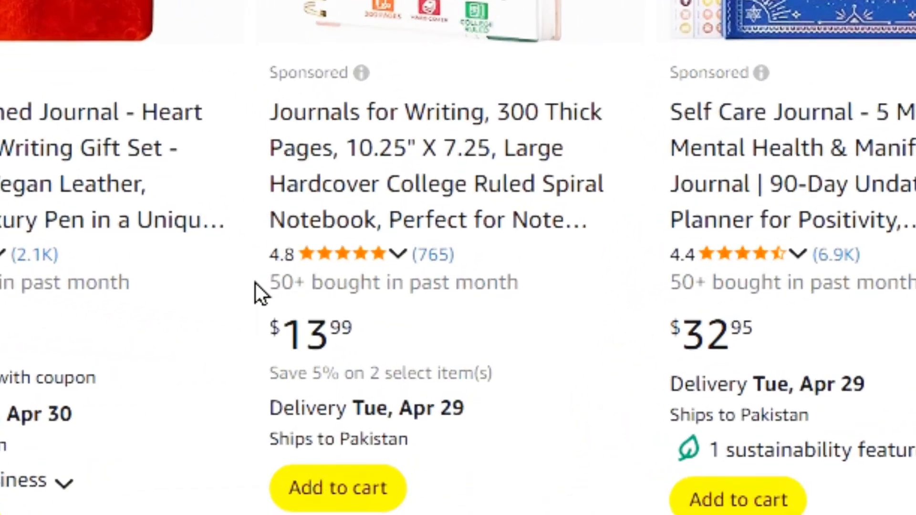
drag(348, 345, 581, 362)
drag(680, 312, 493, 282)
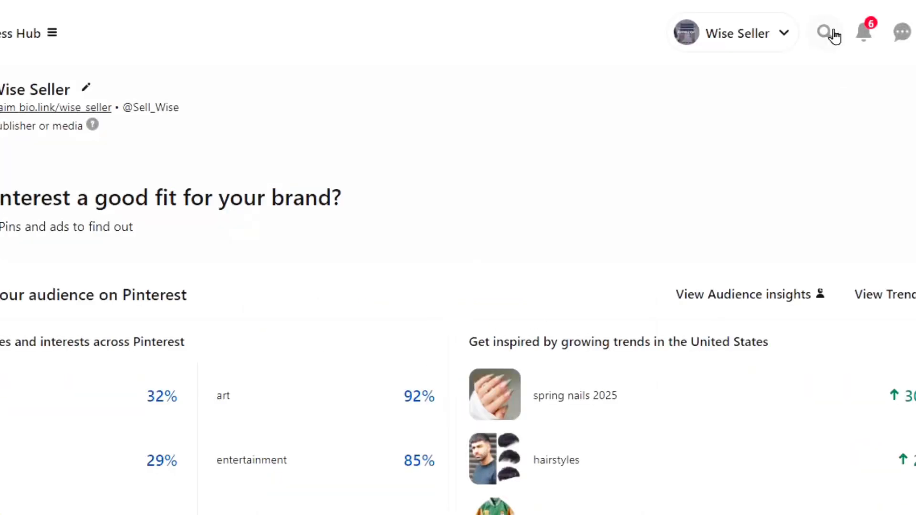
- Switch to Pinterest, dismiss the notification request and search for "girls journal cover ideas"
click(827, 32)
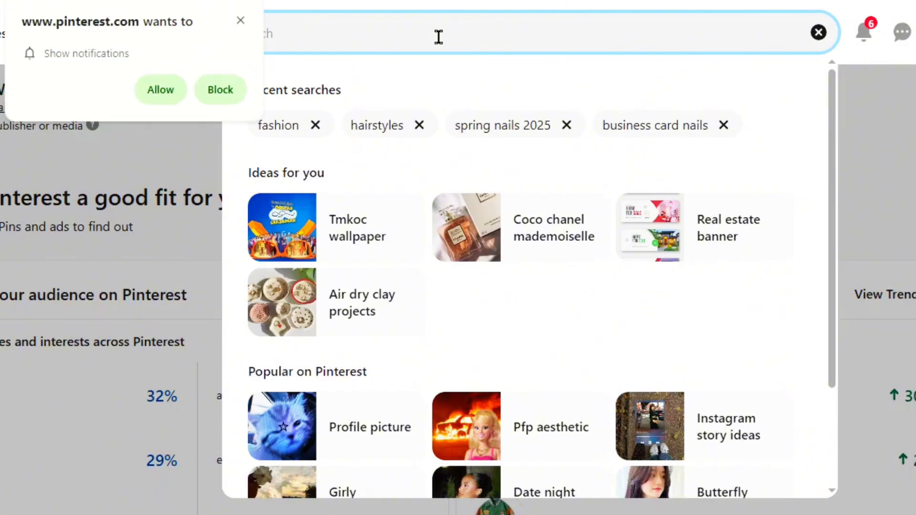
click(240, 19)
text(jir)
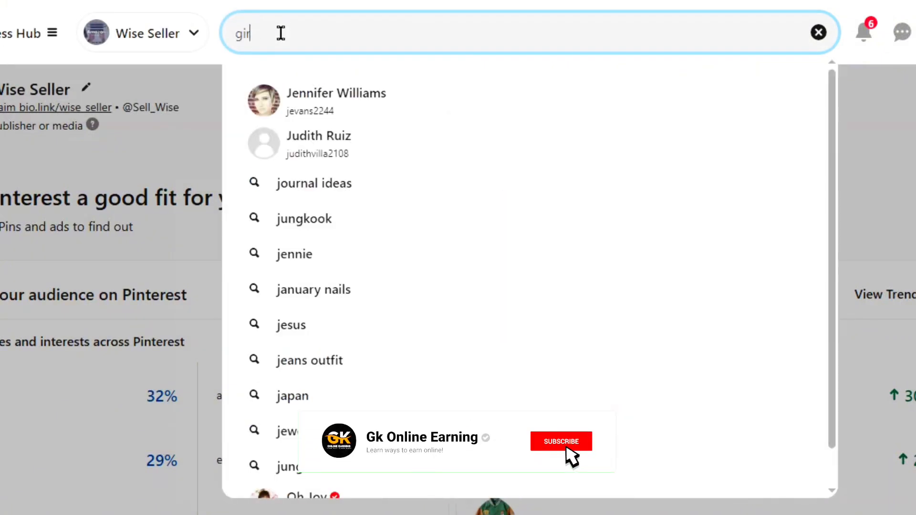
text(ls journal c)
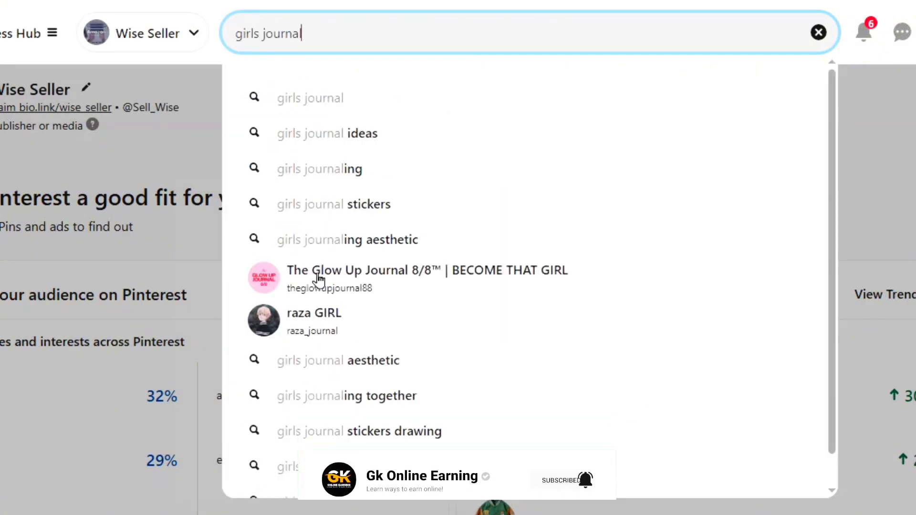
text(over)
click(422, 136)
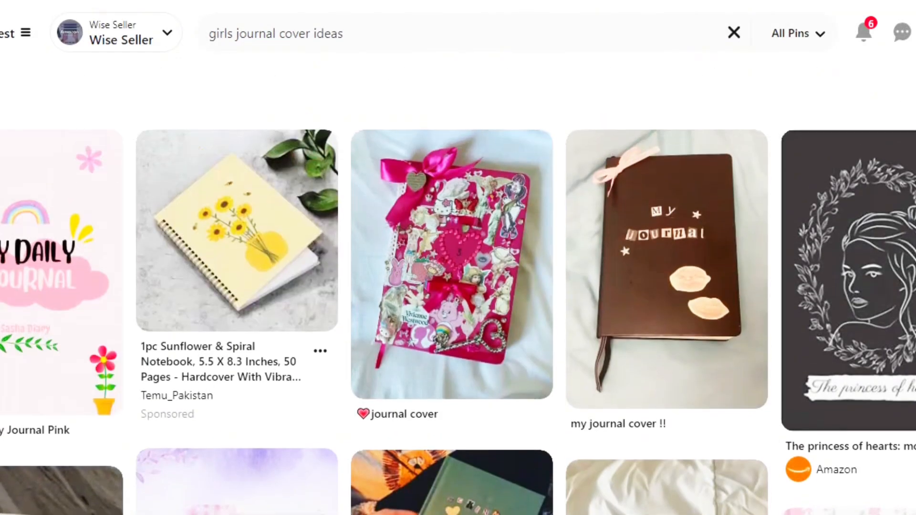
- Browse the Pinterest results for journal cover styles, colours and motifs aimed at girls
scroll(188, 217, down, 3)
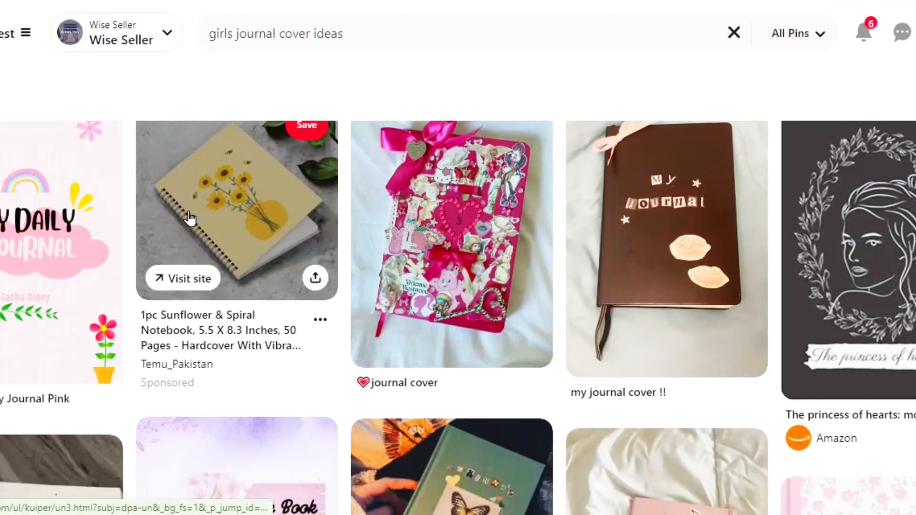
scroll(453, 299, down, 3)
scroll(45, 338, down, 6)
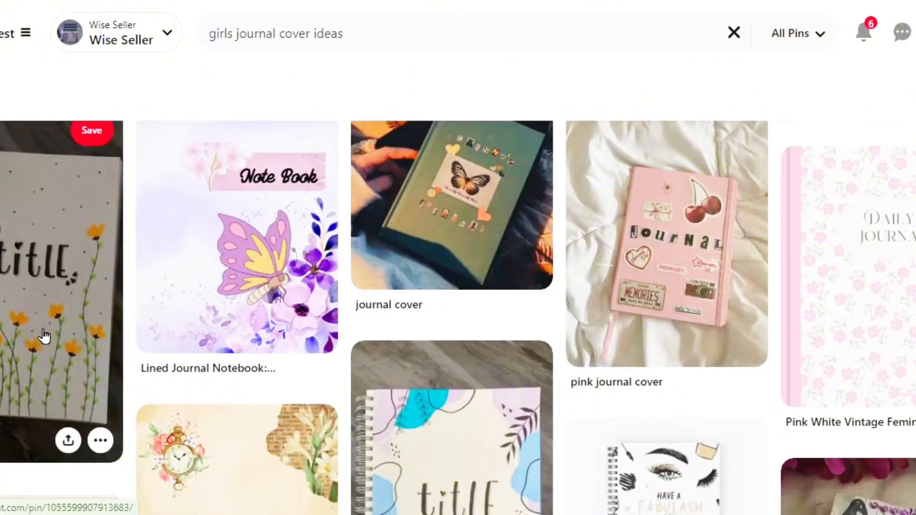
scroll(448, 483, down, 9)
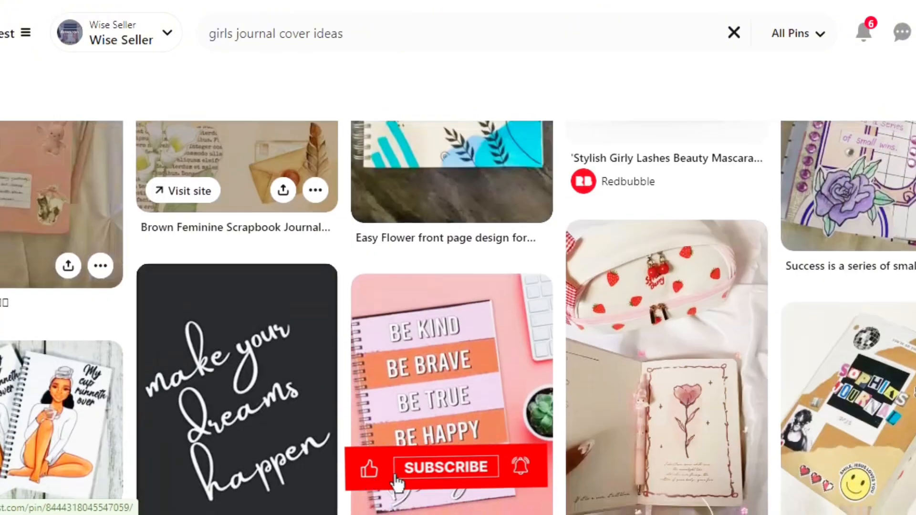
scroll(321, 381, down, 10)
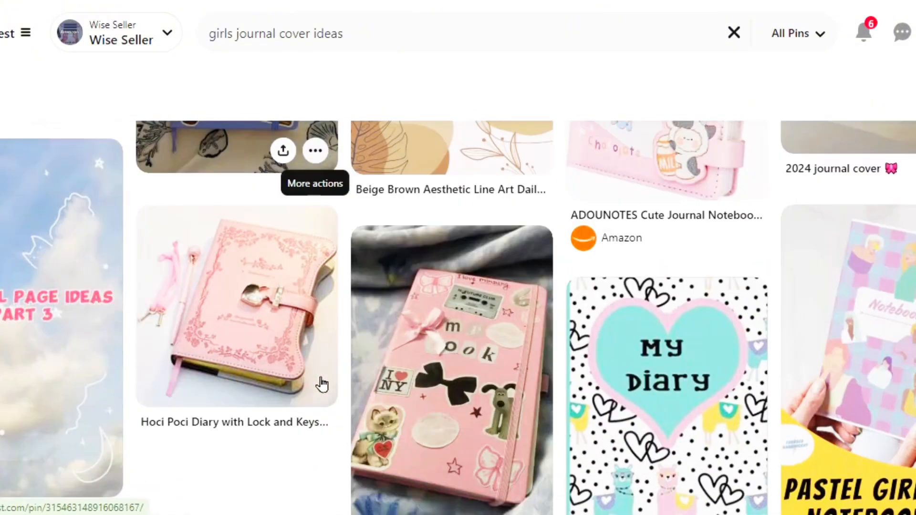
scroll(322, 379, down, 4)
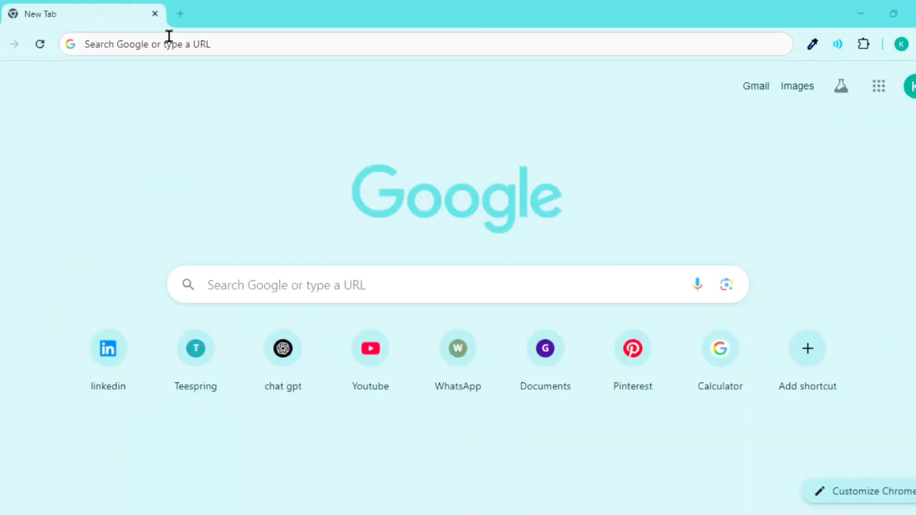
- Search Google for "amazon kdp cover calculator" and open the KDP Cover Calculator page
click(169, 37)
text(amazon )
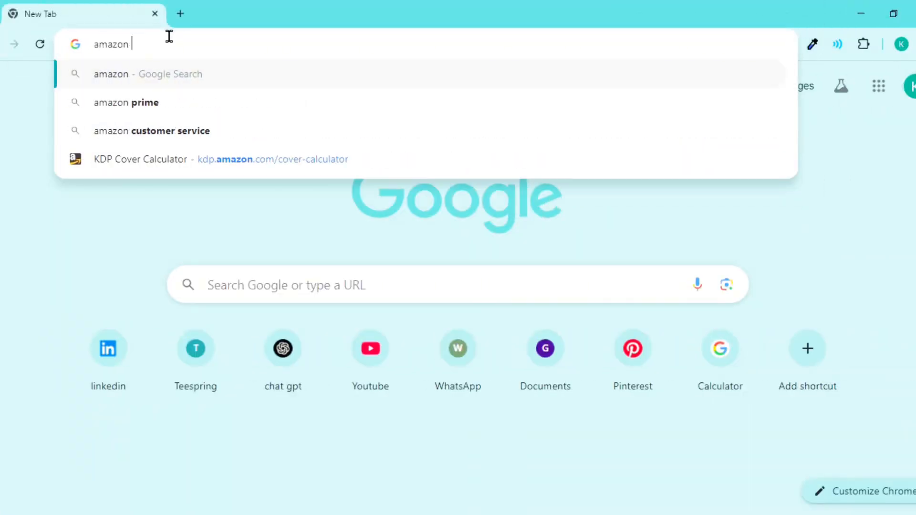
text(kdp cover )
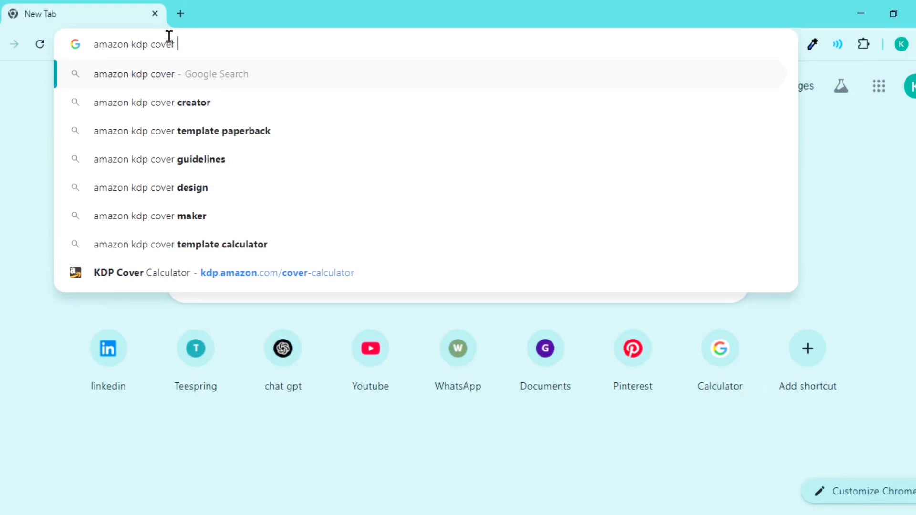
text(calc)
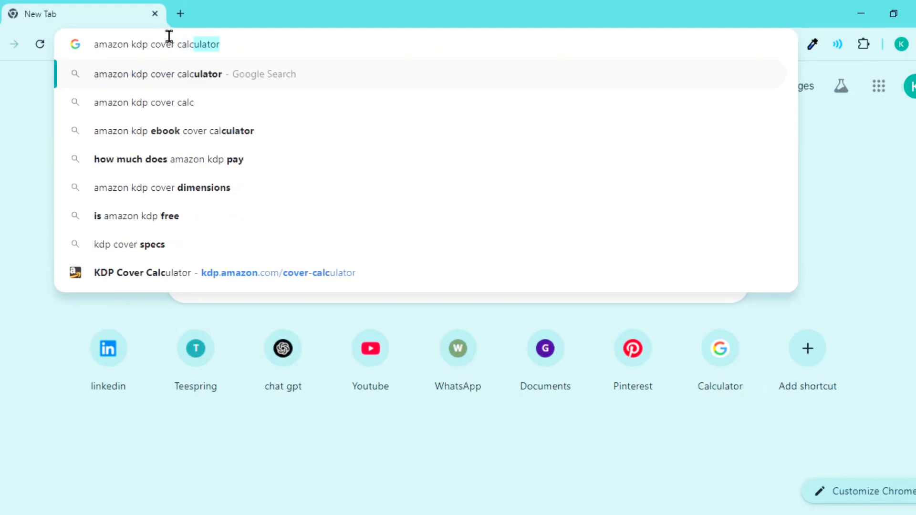
text(ula)
text(tor)
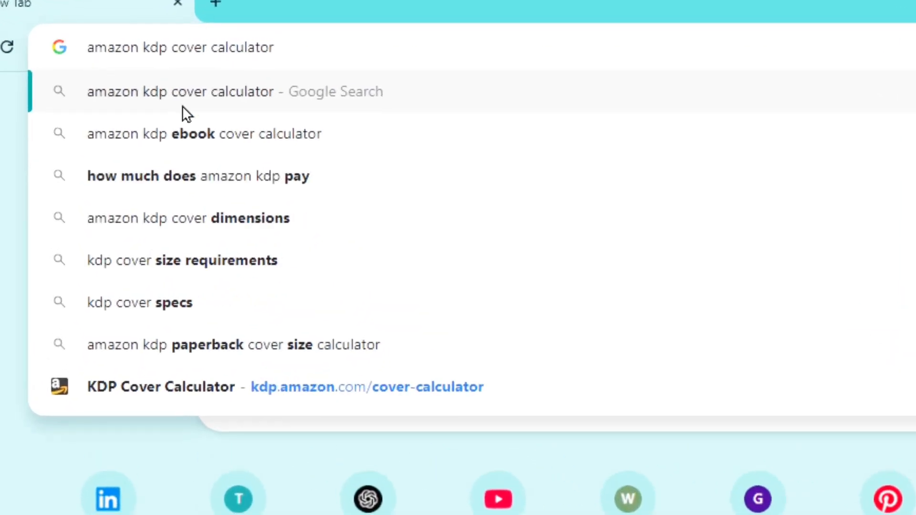
key(Return)
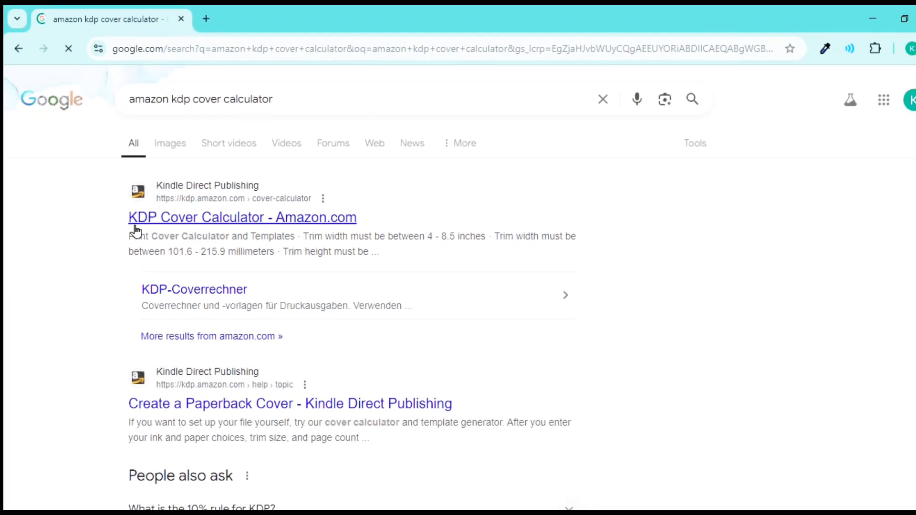
click(212, 223)
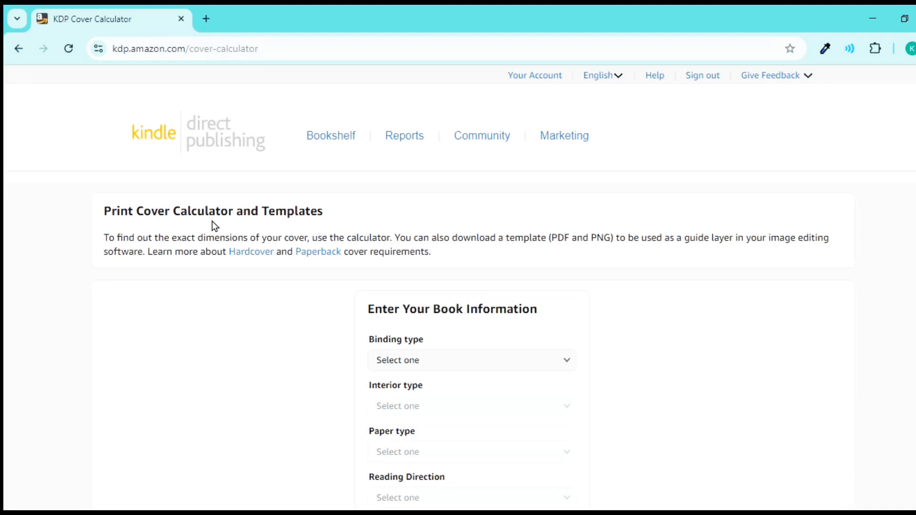
- Set the book's binding type to Paperback, interior type to Standard color and paper type to White paper
scroll(466, 286, down, 4)
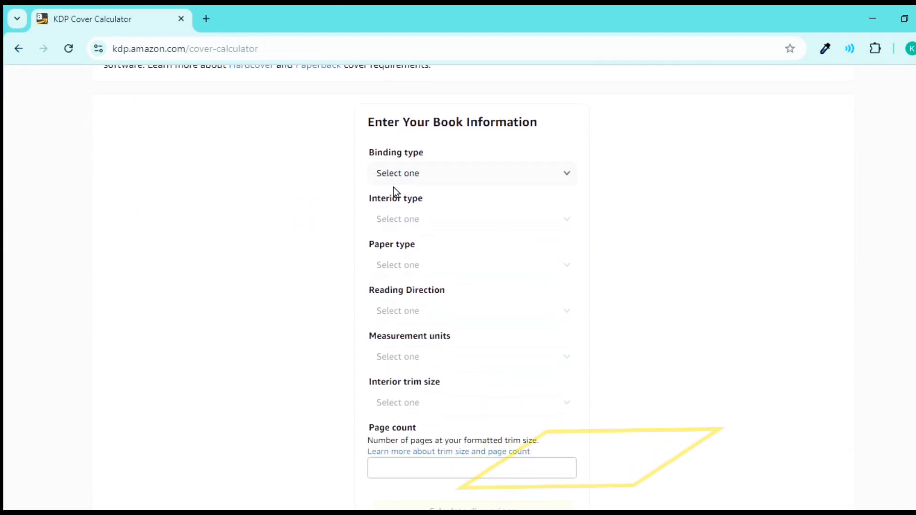
click(395, 173)
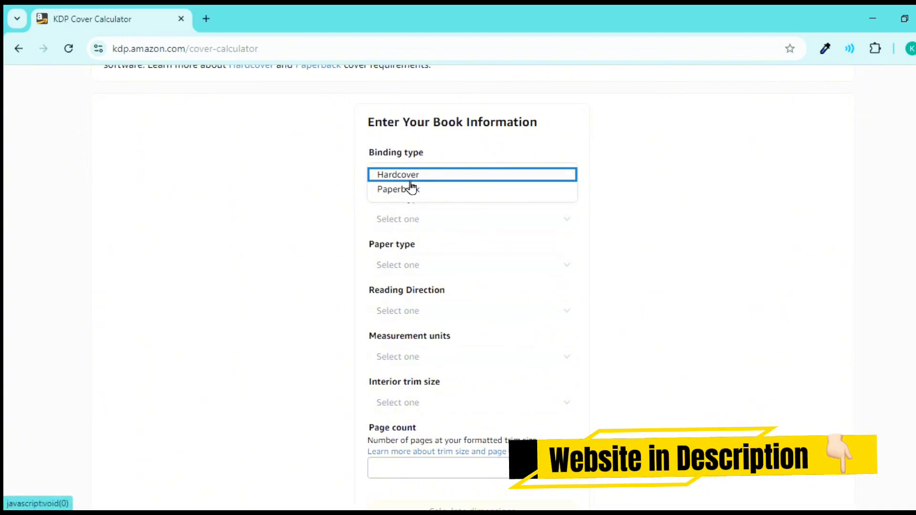
click(411, 190)
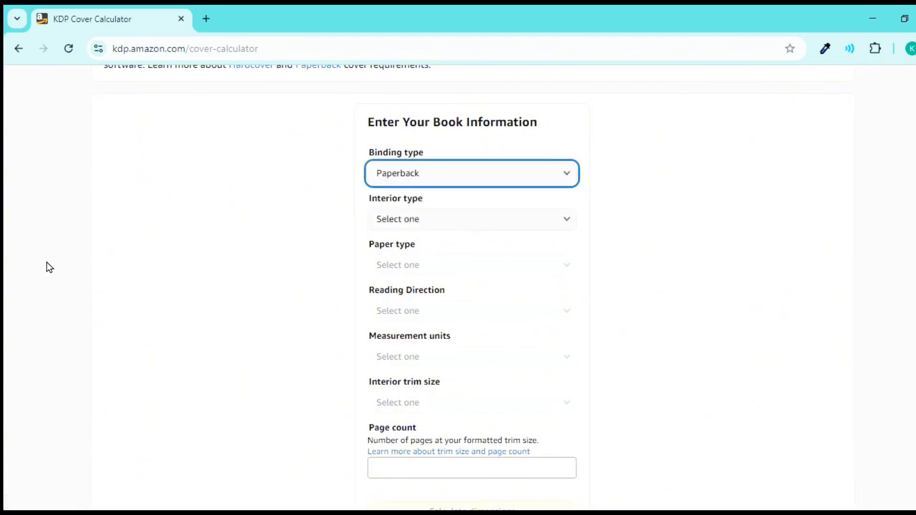
click(418, 220)
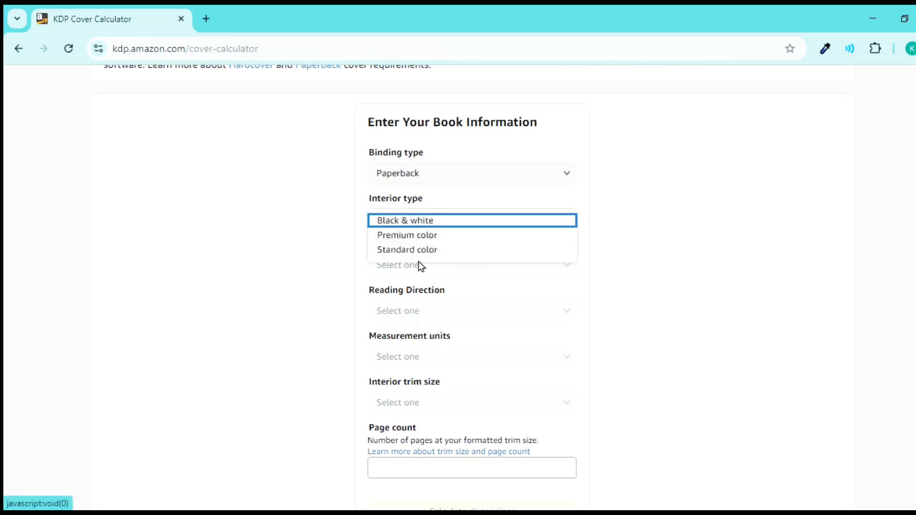
click(381, 250)
click(385, 273)
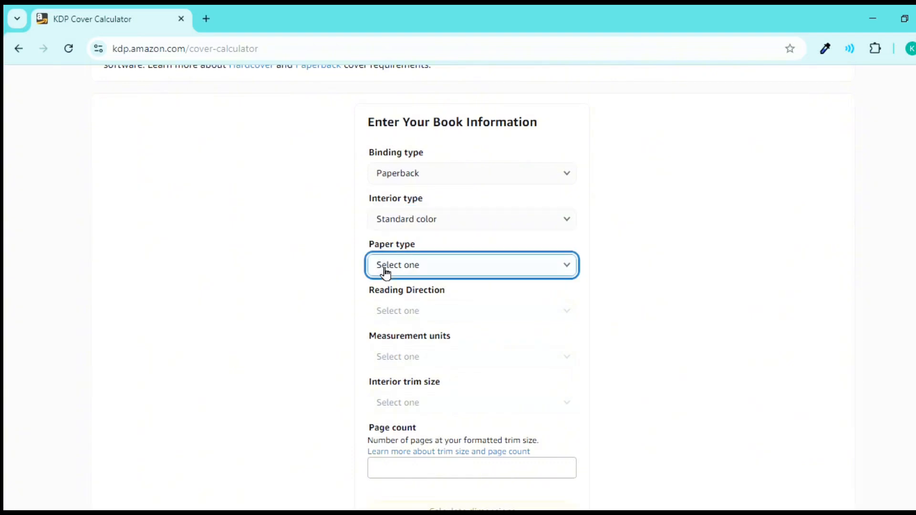
drag(392, 315, 393, 265)
- Set the reading direction to Left to Right, the measurement units to Inches and the interior trim size to 8.5 x 11 in
click(405, 317)
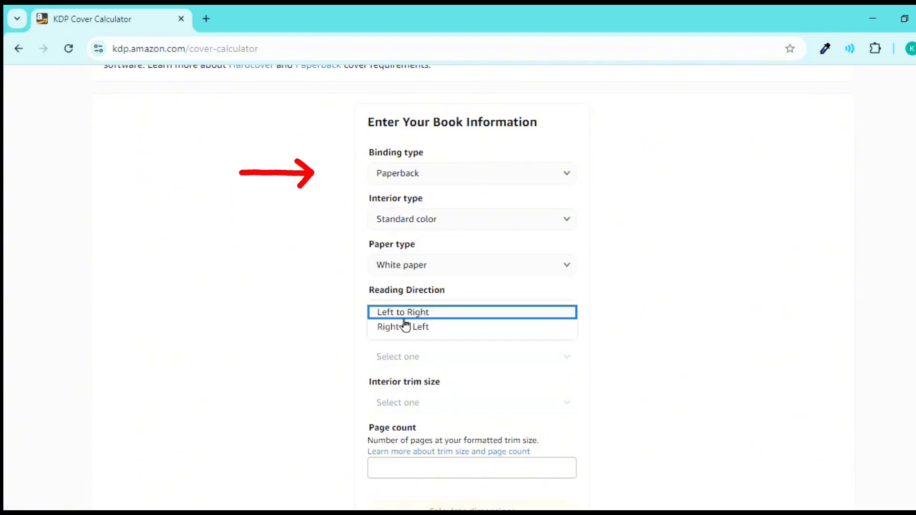
click(405, 317)
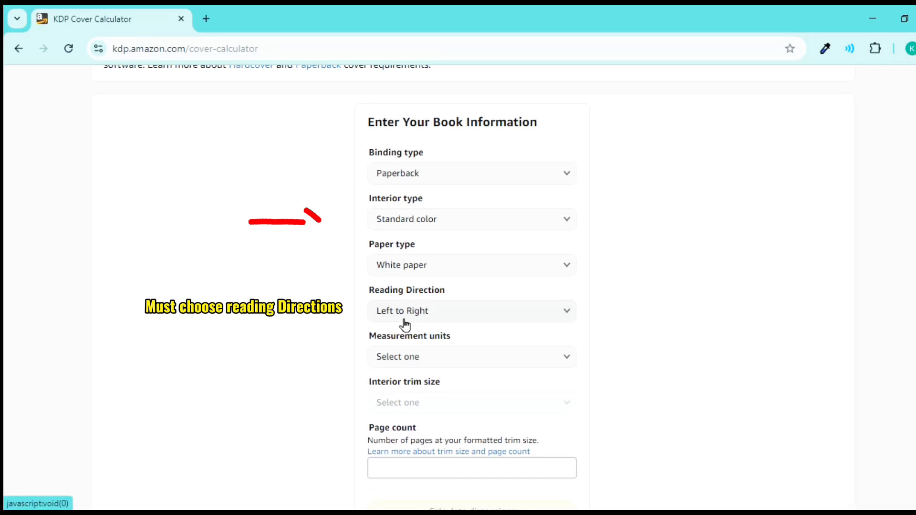
click(416, 362)
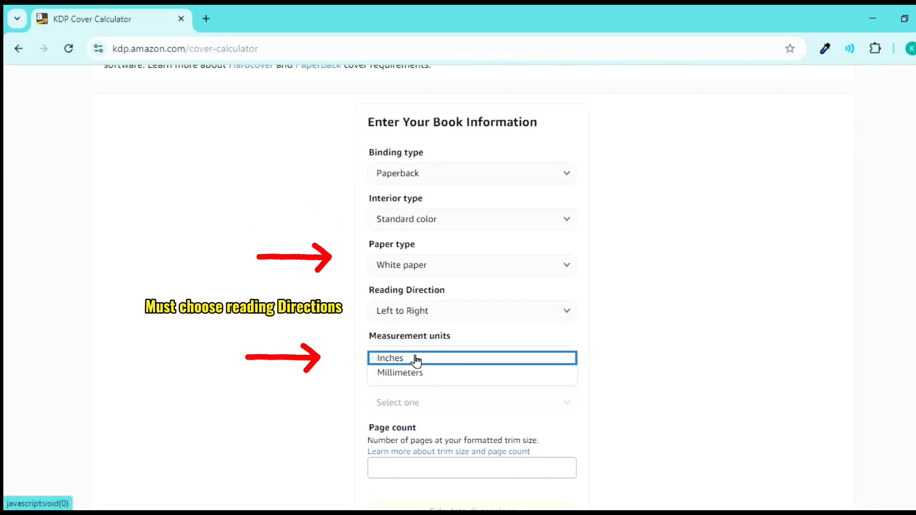
click(415, 360)
click(427, 412)
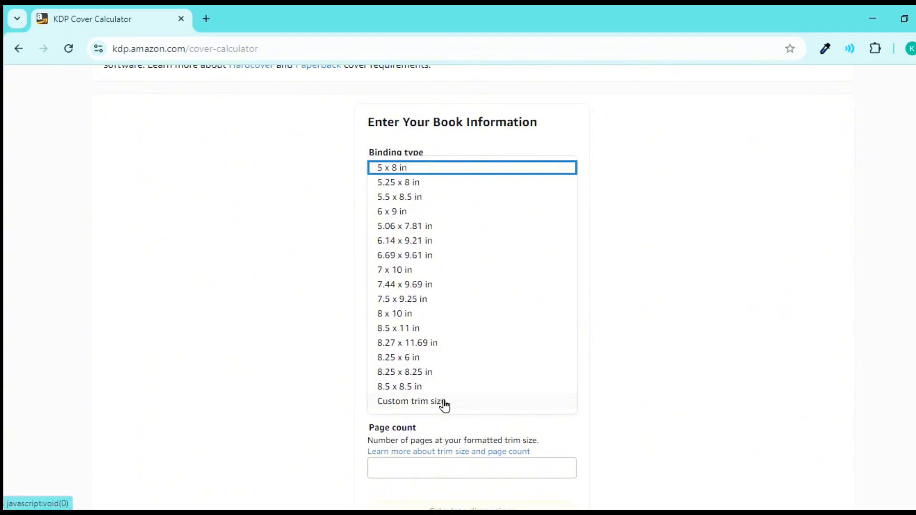
click(395, 330)
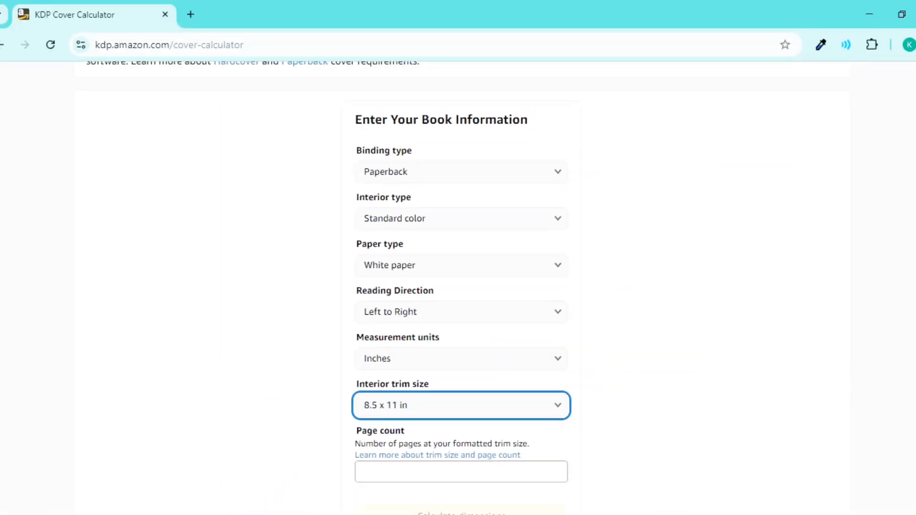
- Enter a page count of 120 and calculate the cover dimensions
scroll(333, 398, down, 2)
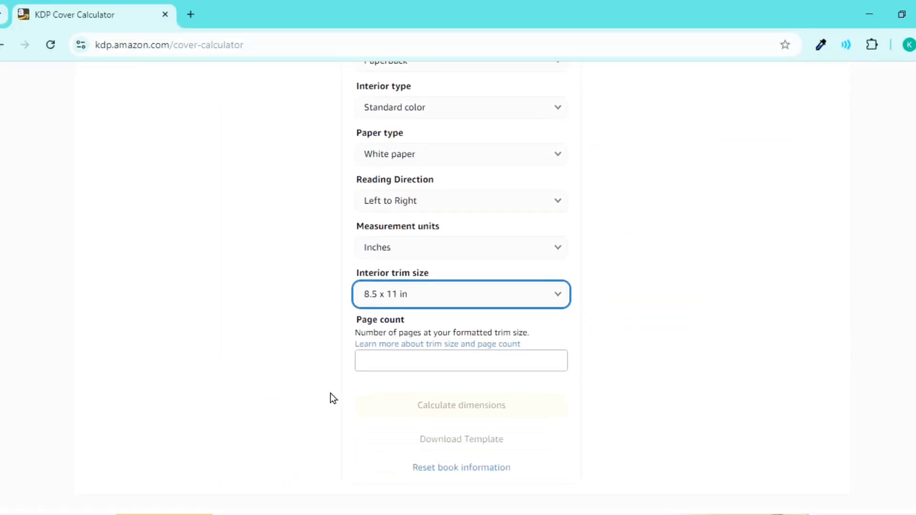
click(442, 363)
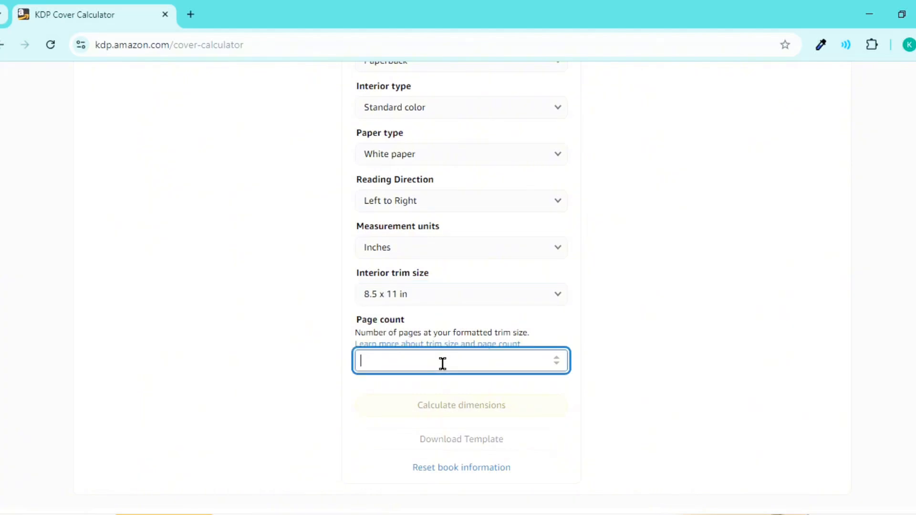
text(120)
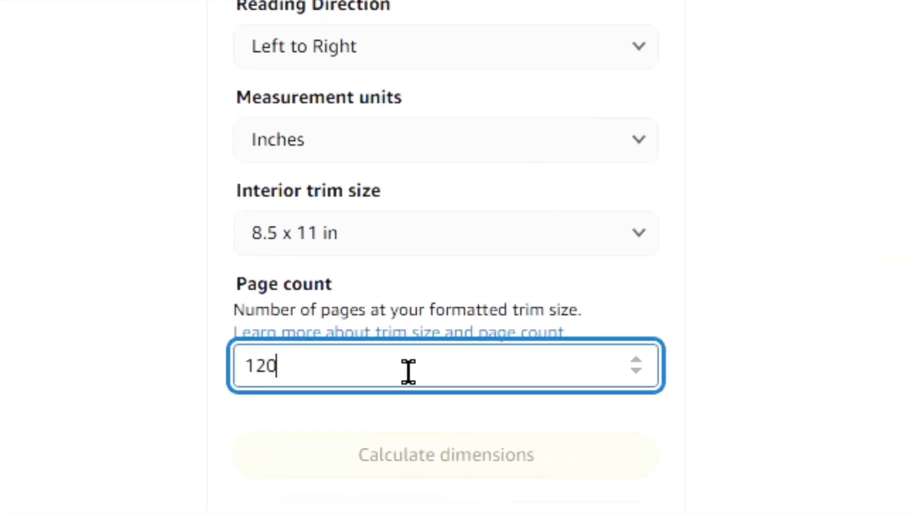
click(912, 455)
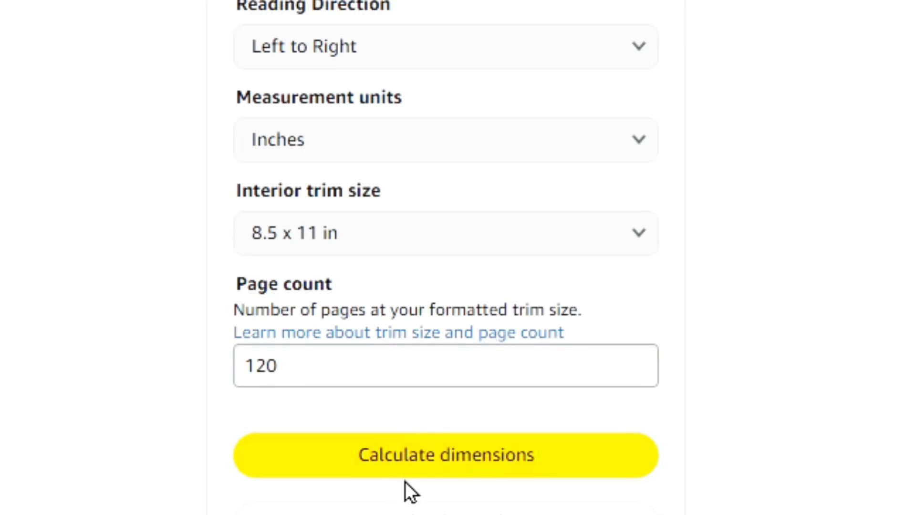
click(395, 470)
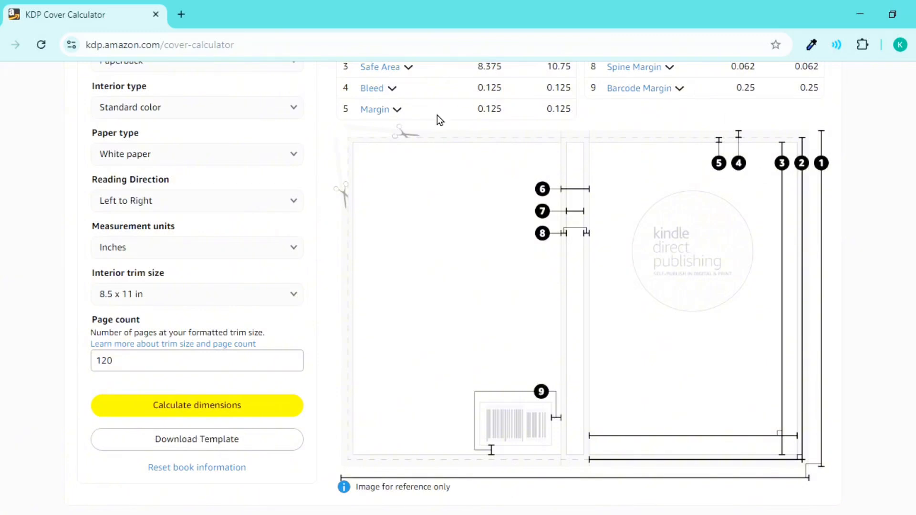
- Review the calculated cover dimensions and download the cover template
scroll(458, 288, up, 3)
scroll(458, 288, down, 5)
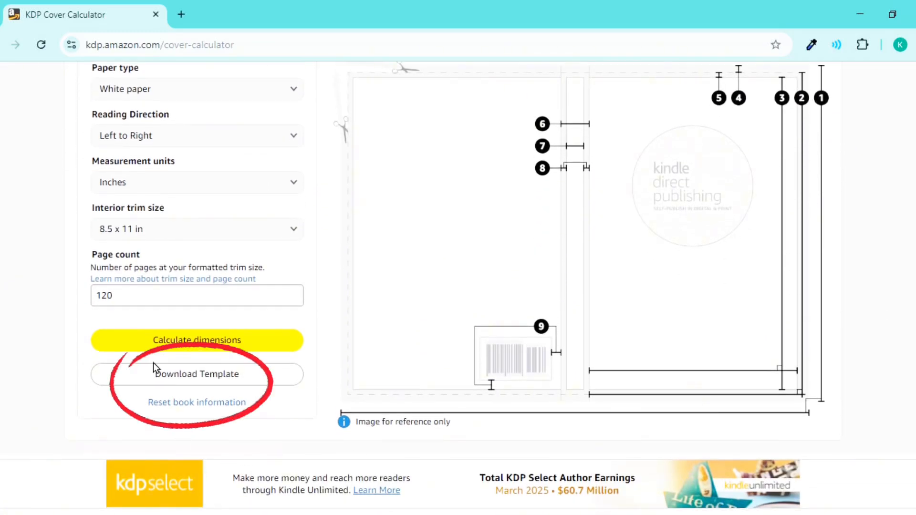
click(153, 380)
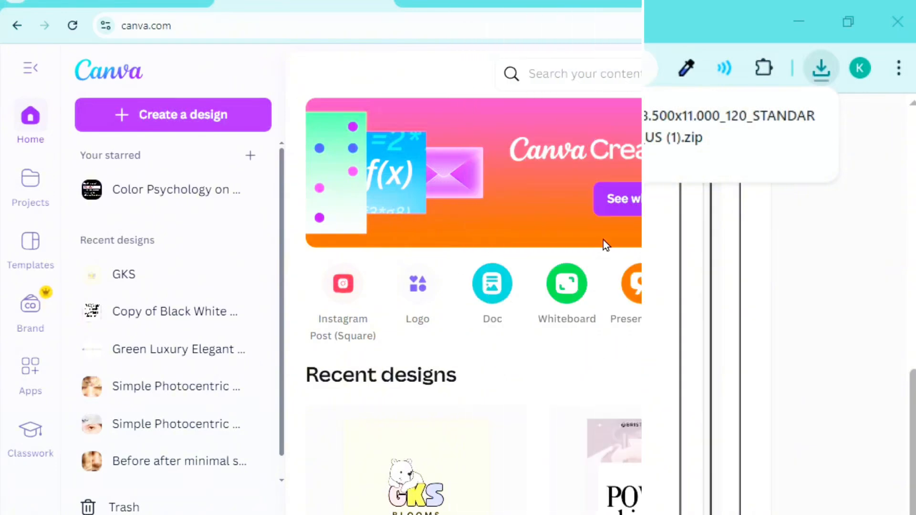
- Switch to Canva, start a custom-size design and set its units to inches
click(214, 113)
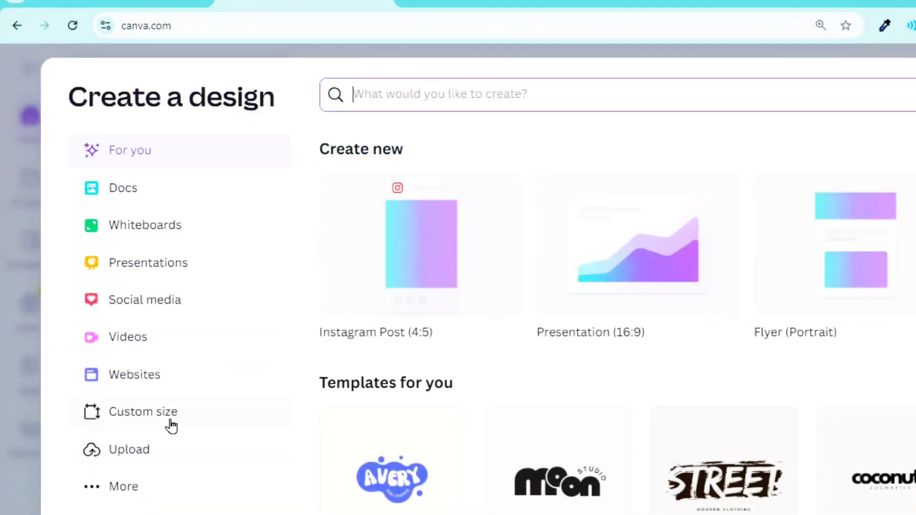
click(171, 424)
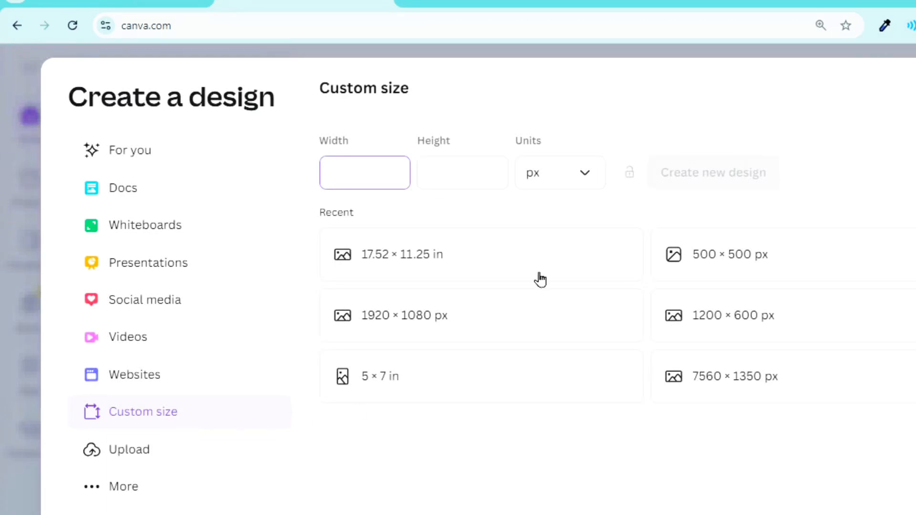
click(545, 184)
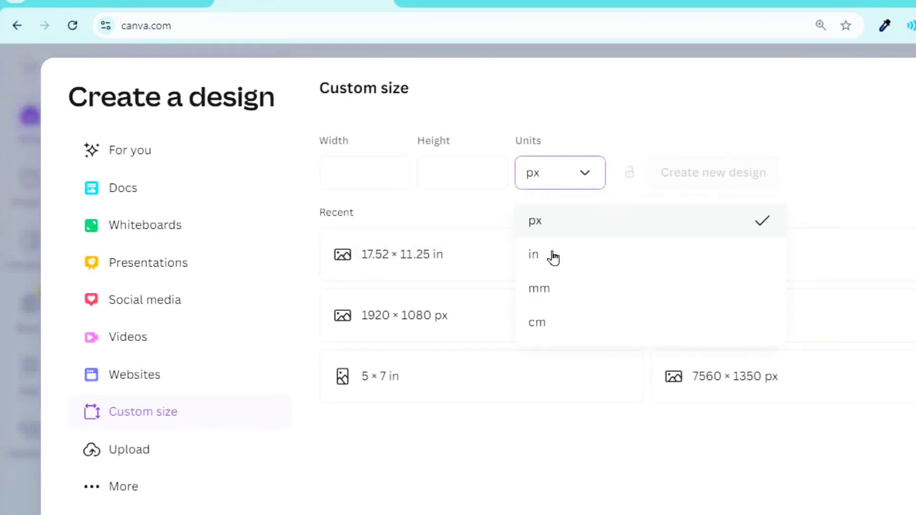
click(554, 268)
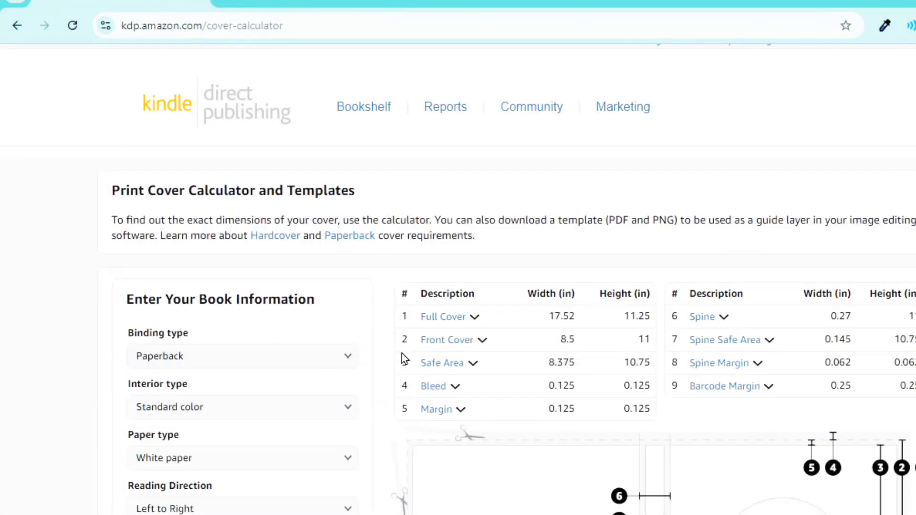
- Look up the full cover's width and height in the KDP Cover Calculator and return to Canva
drag(548, 317, 637, 317)
click(597, 317)
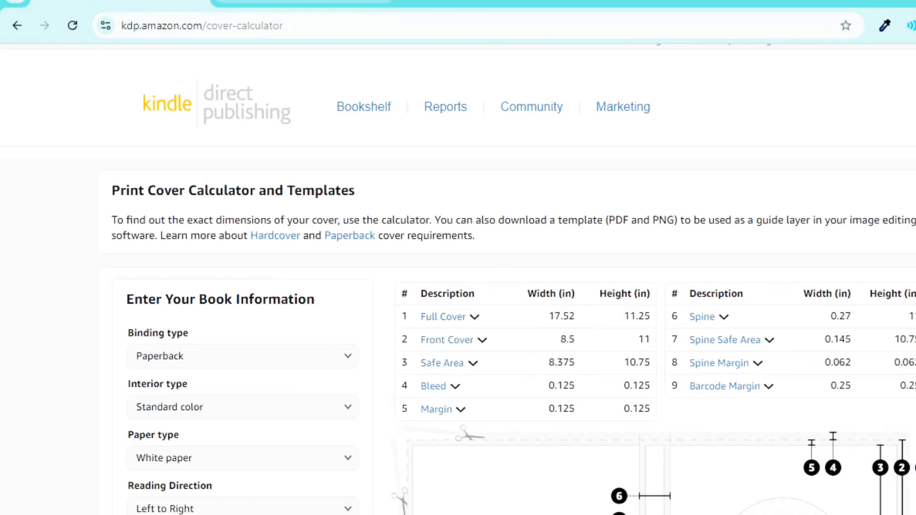
click(304, 1)
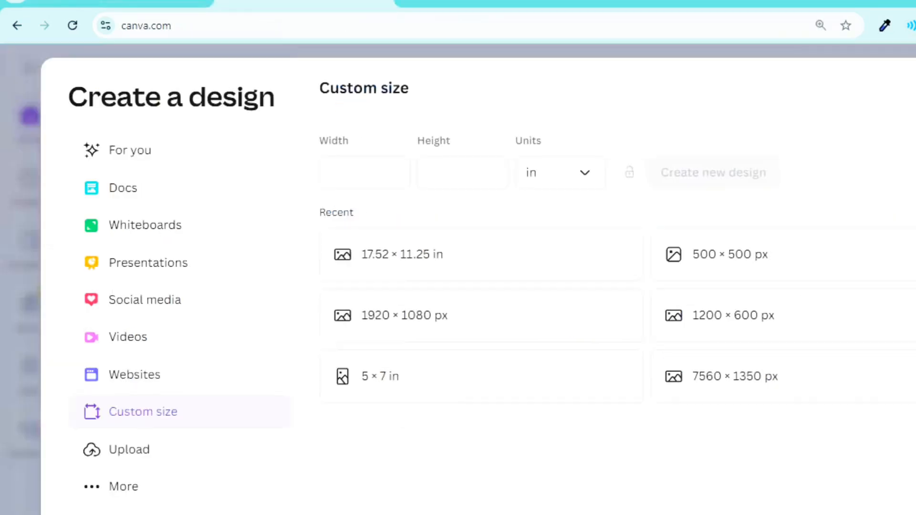
- Set the custom size to 17.52 in wide by 11.25 in high and create the new design
click(375, 170)
text(17.)
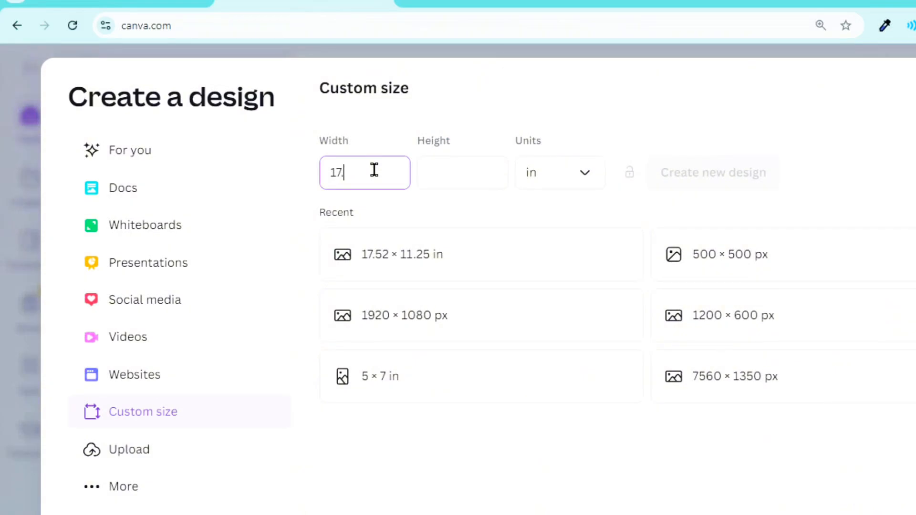
text(52)
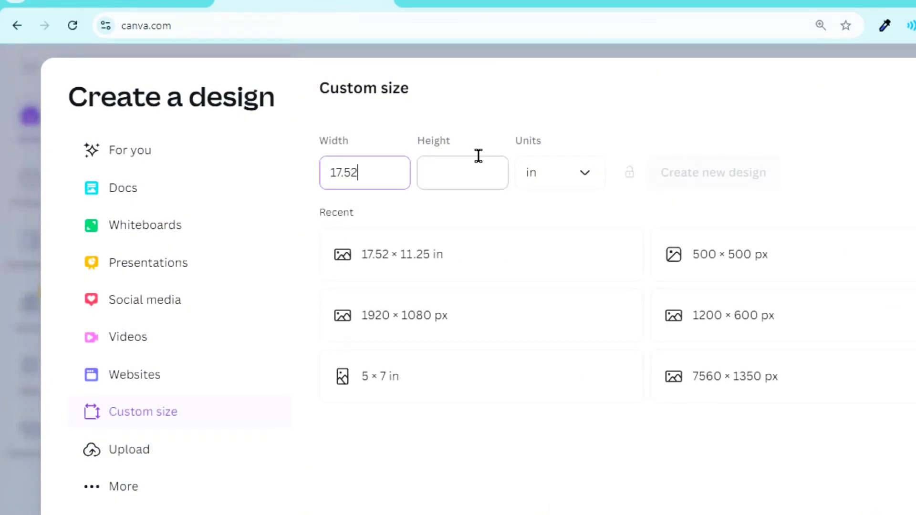
click(478, 171)
text(11)
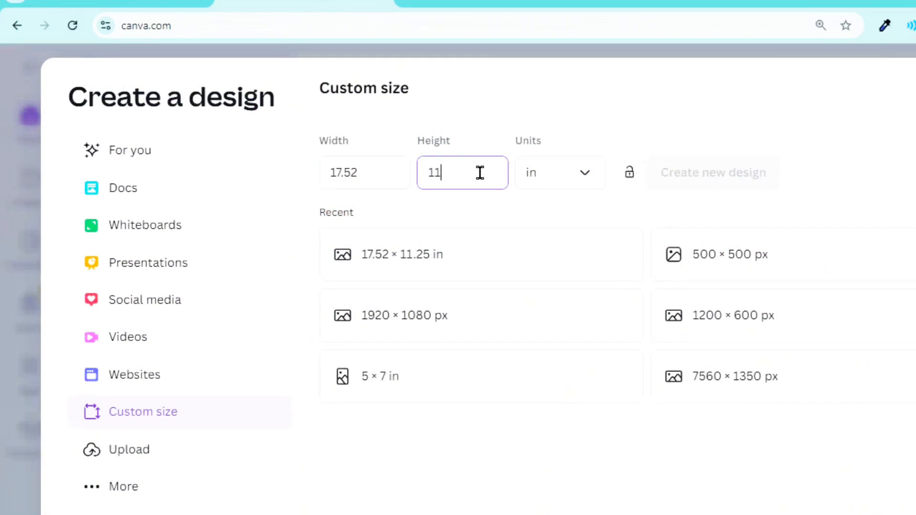
text(.25)
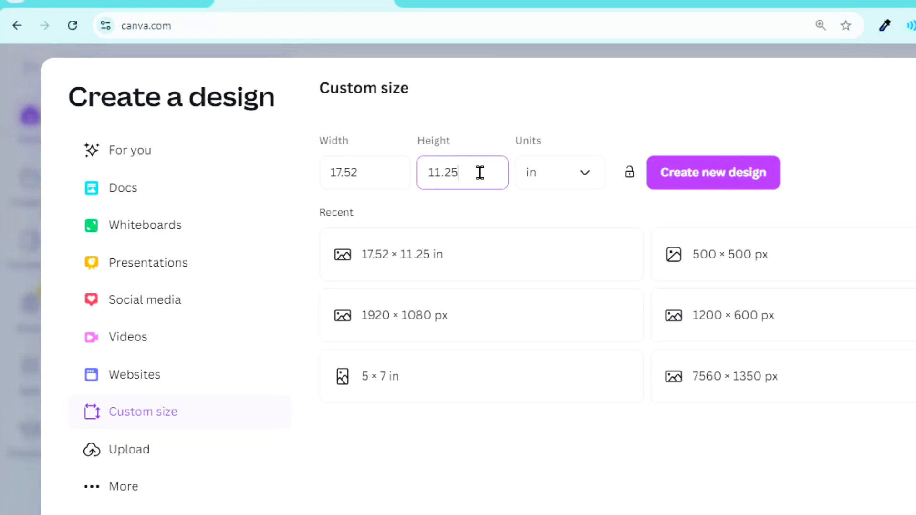
click(726, 187)
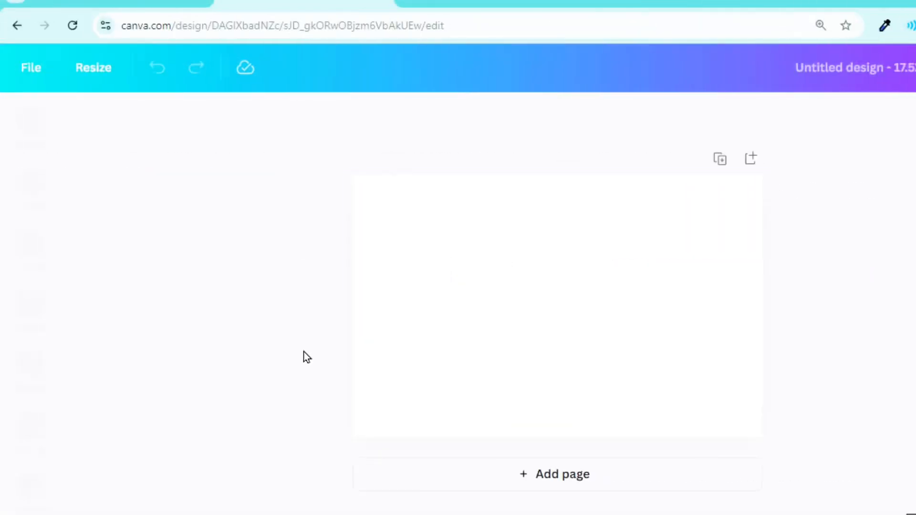
- Place the uploaded paperback cover template image on the page and collapse the uploads list
click(30, 382)
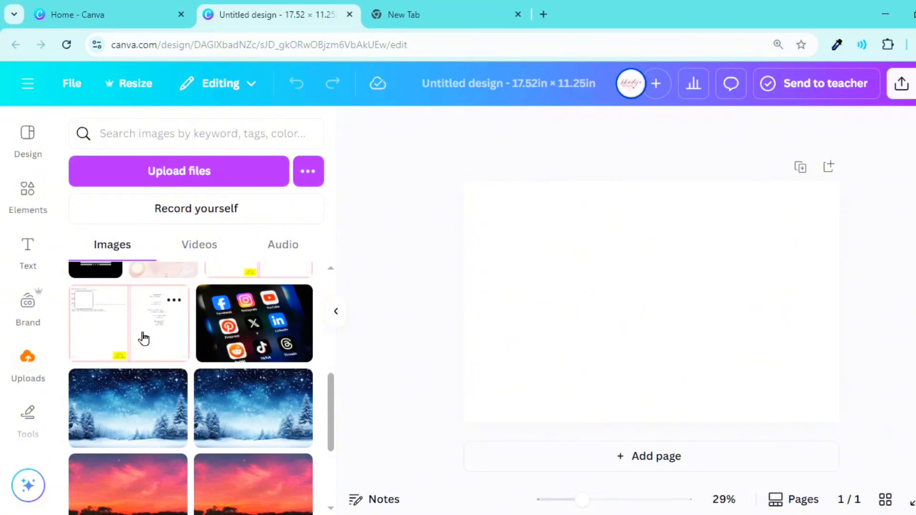
click(143, 339)
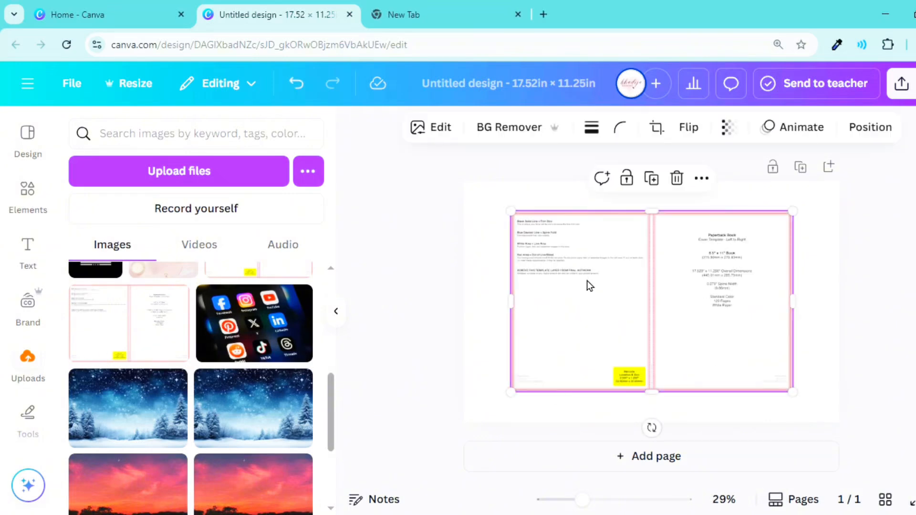
click(337, 311)
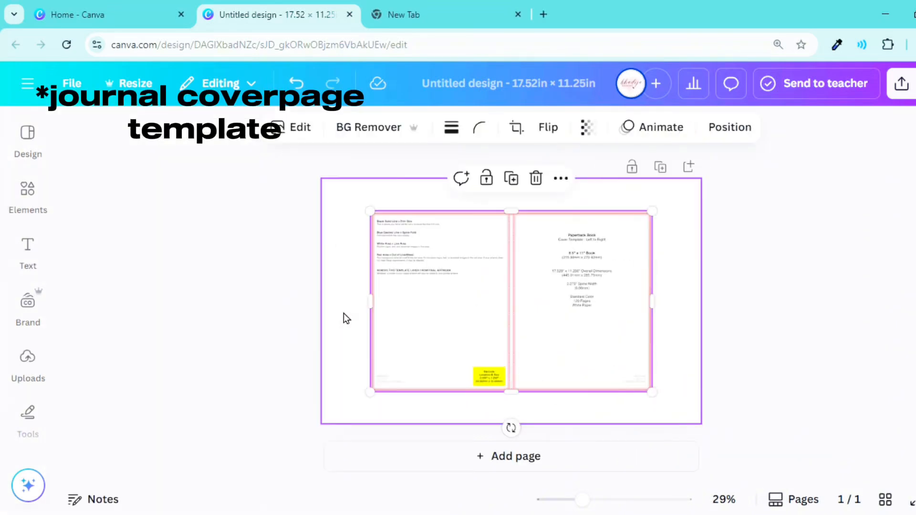
- Align the cover template with the page's upper-right corner and enlarge it to fill the whole page
drag(528, 351, 566, 328)
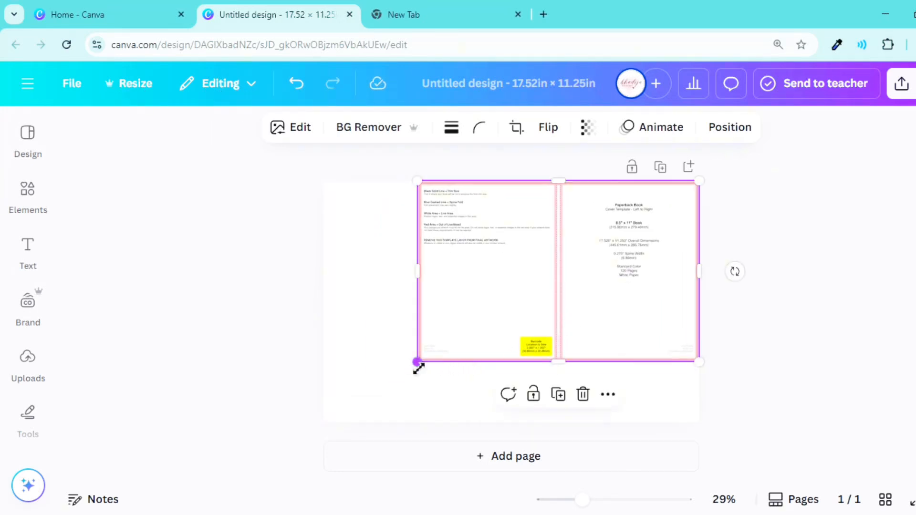
drag(418, 369, 328, 428)
click(258, 425)
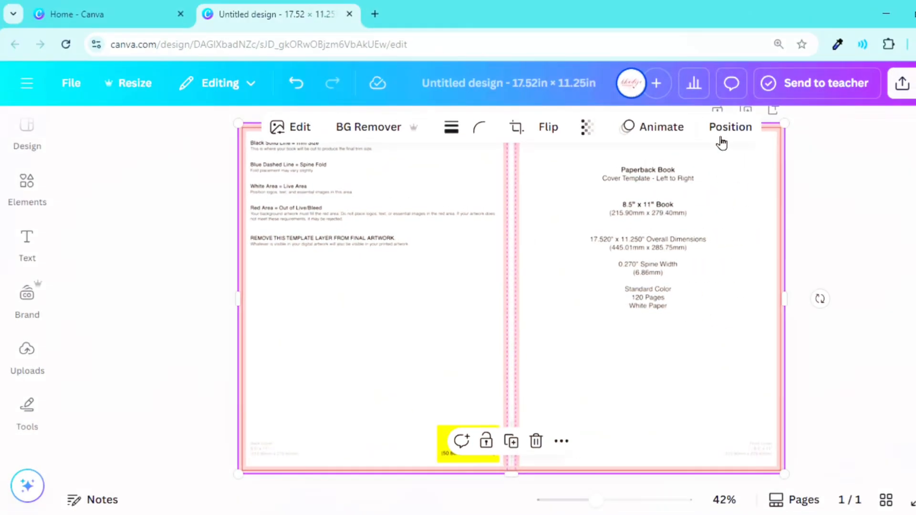
- Check the cover template's width, height and X/Y position in its advanced position settings
click(720, 130)
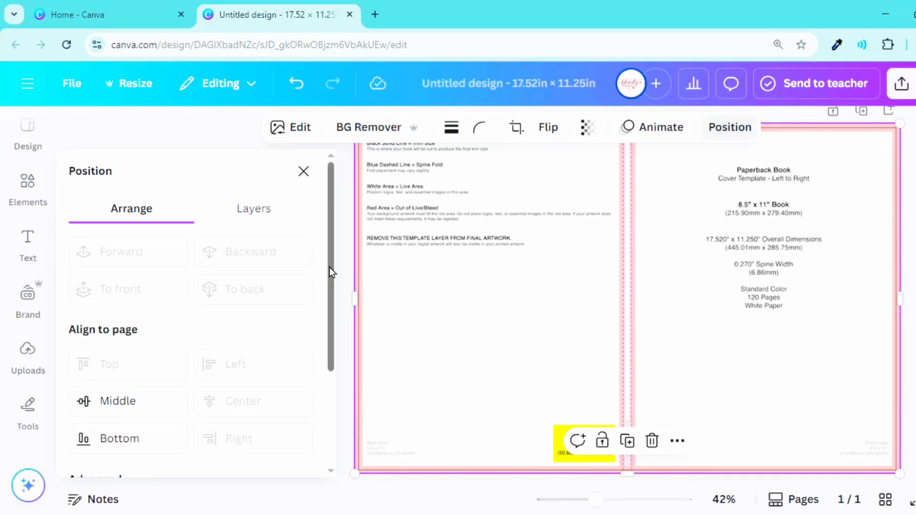
drag(330, 267, 330, 377)
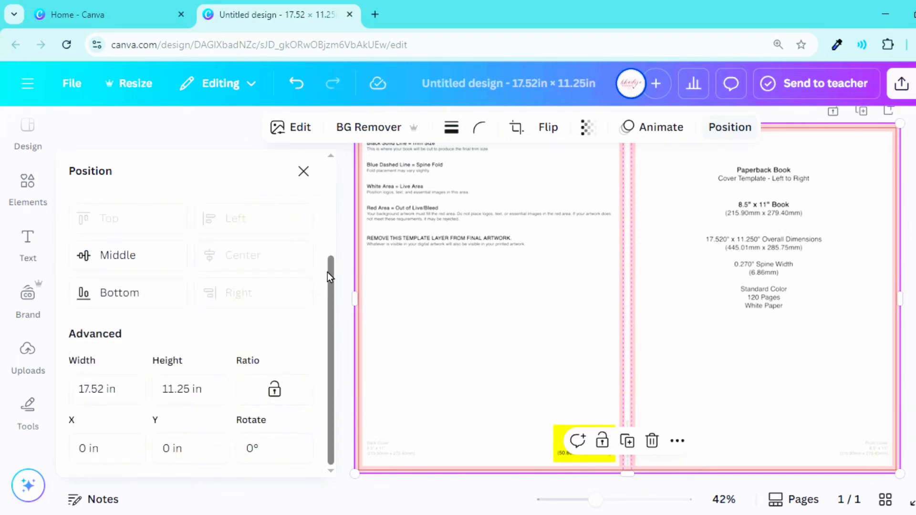
- Select the page background from the layers list and pick a custom background color for it
drag(331, 278, 249, 195)
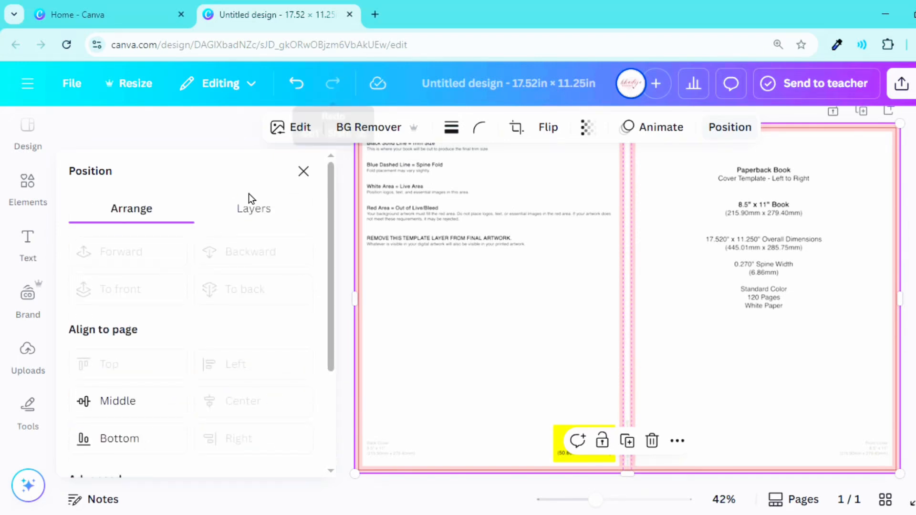
click(241, 217)
click(255, 352)
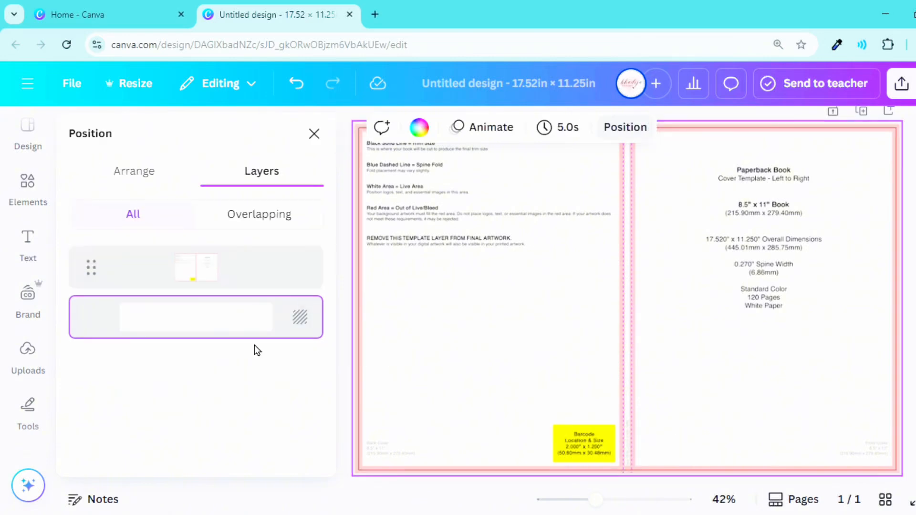
click(429, 137)
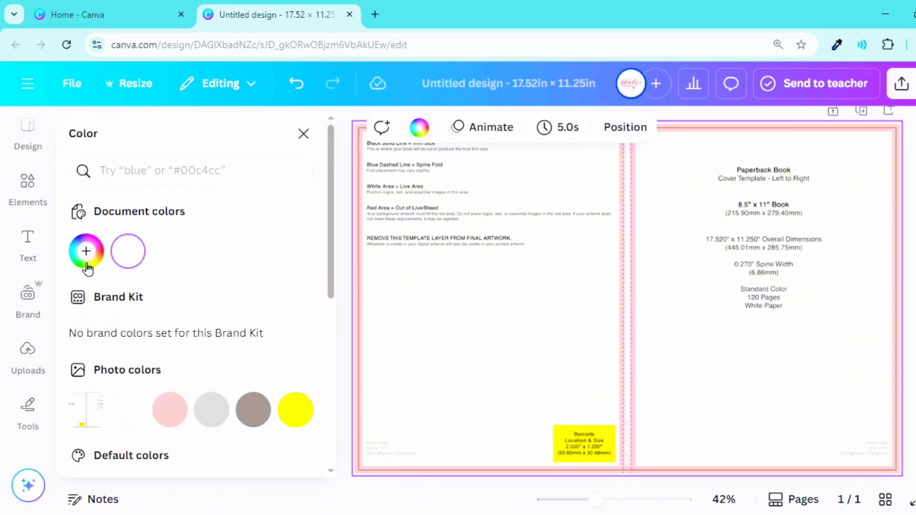
click(86, 252)
drag(119, 348, 104, 316)
click(477, 343)
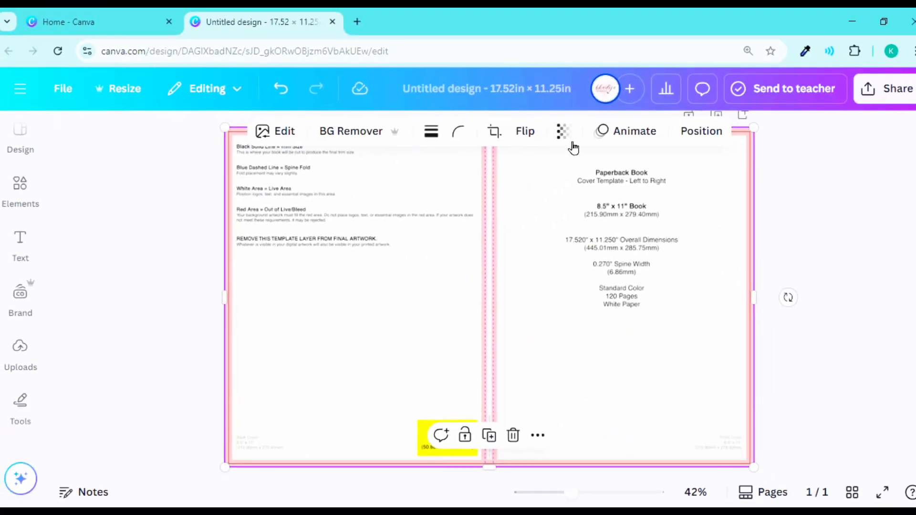
- Set the transparency of the cover template image to 79 and deselect it
click(563, 132)
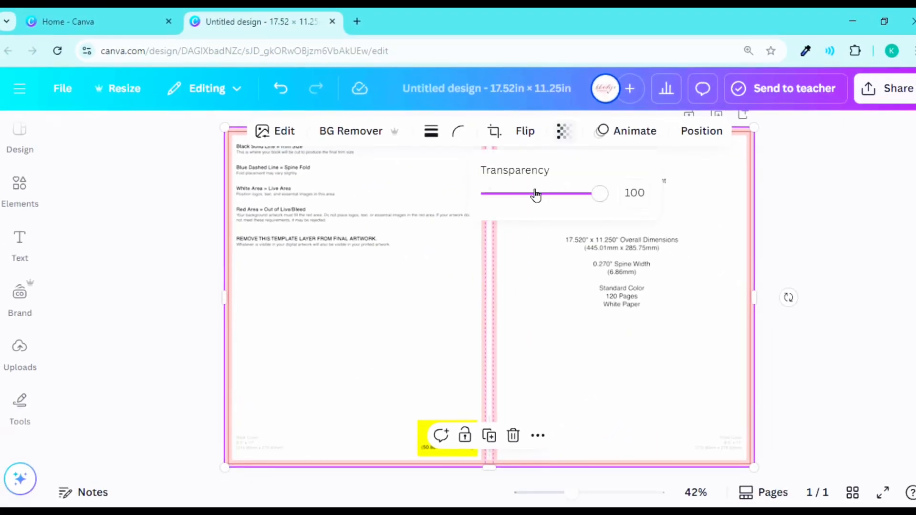
drag(536, 194, 578, 207)
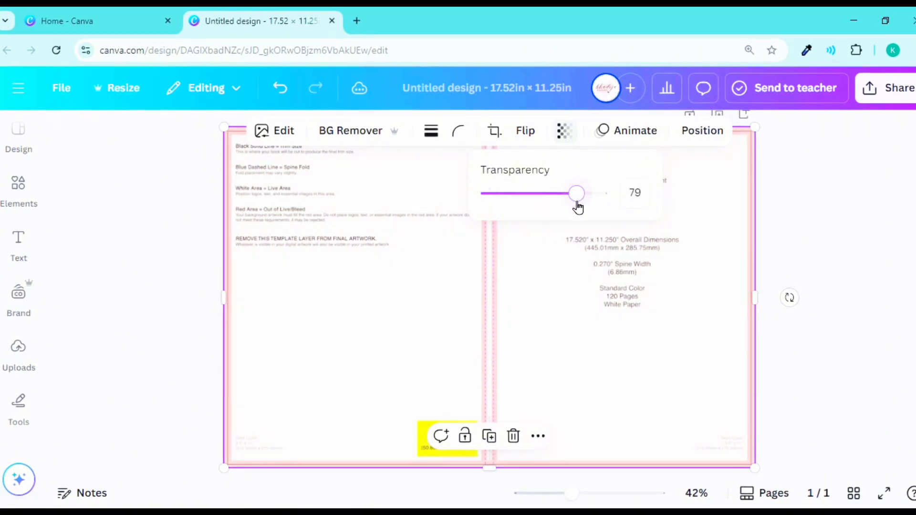
click(157, 333)
click(157, 333)
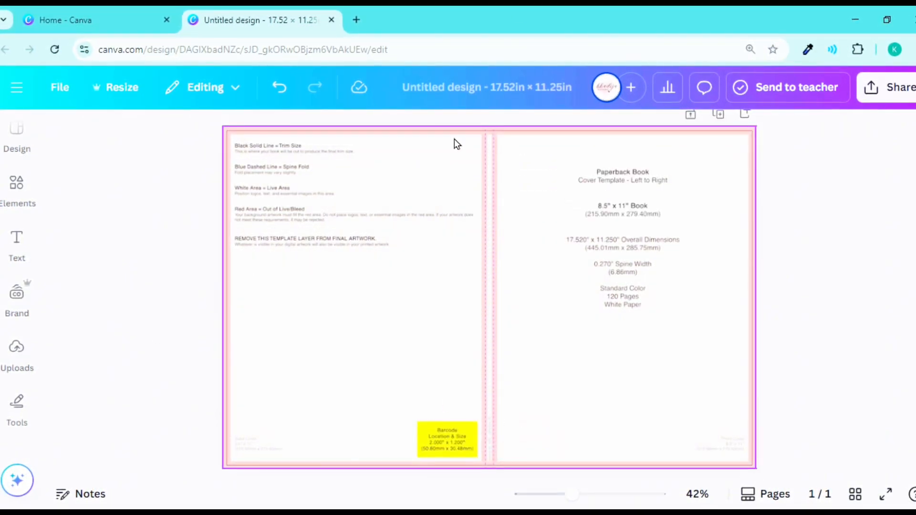
- Search the graphics elements for "pink gradient background" and add a soft light-pink square gradient to the page
click(16, 195)
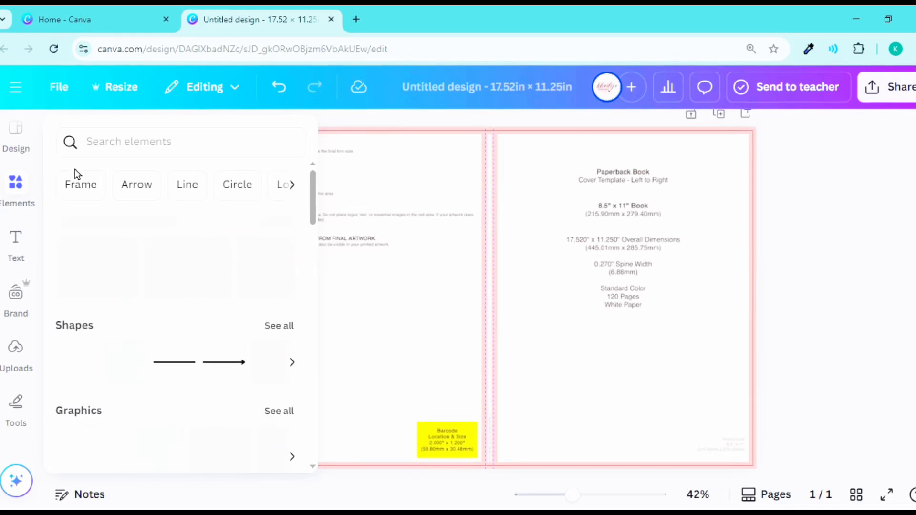
click(112, 140)
text(pin)
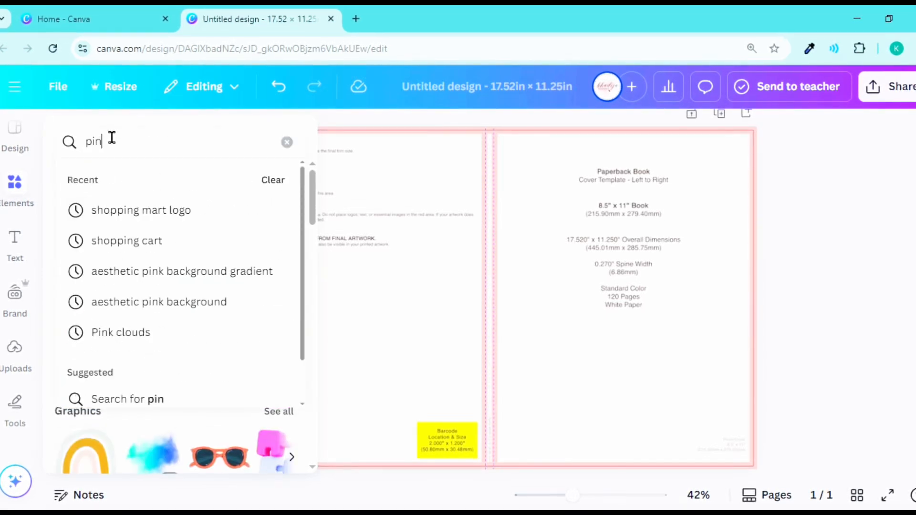
text(k gradient)
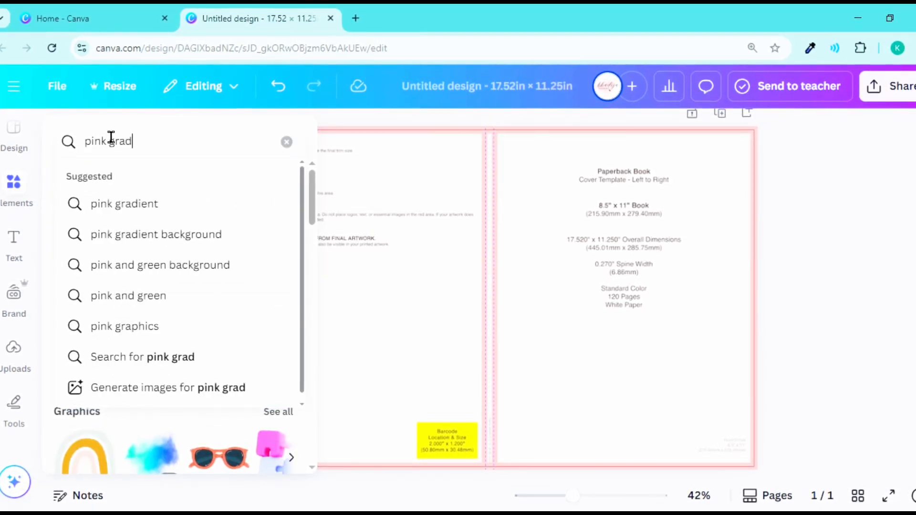
click(143, 243)
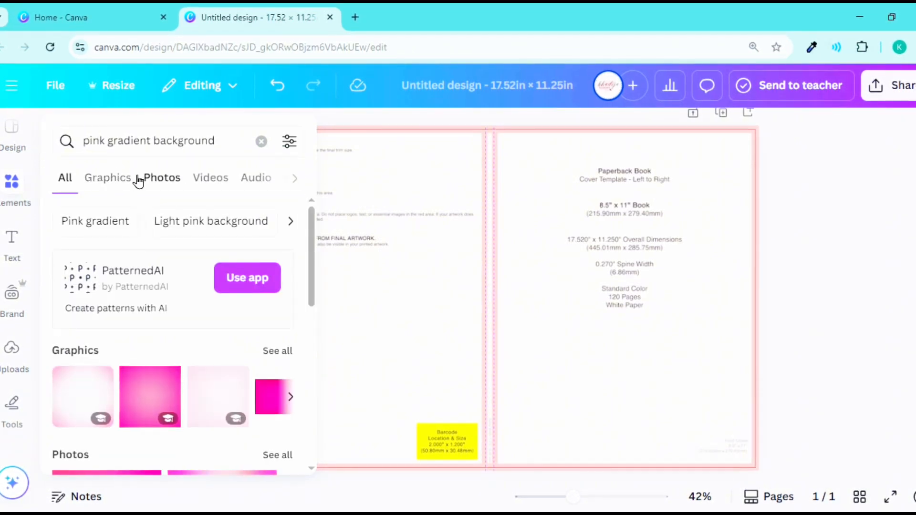
click(110, 178)
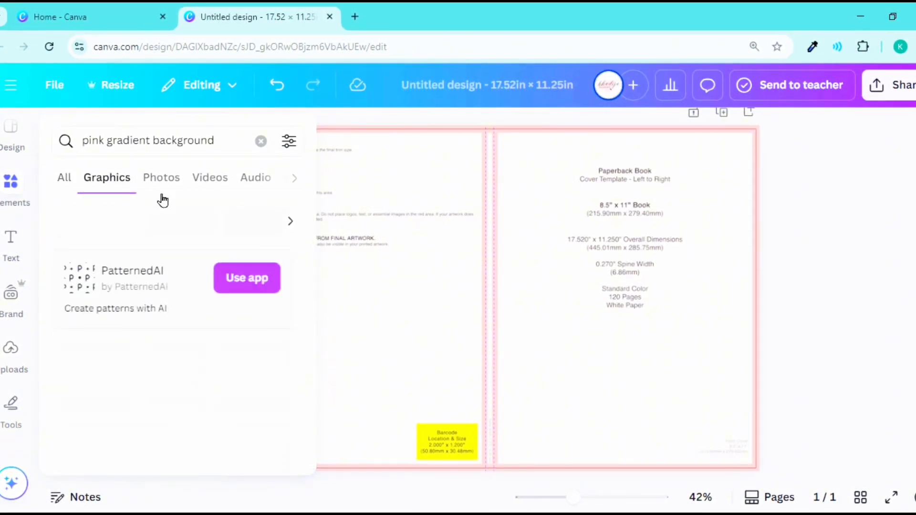
scroll(294, 313, down, 5)
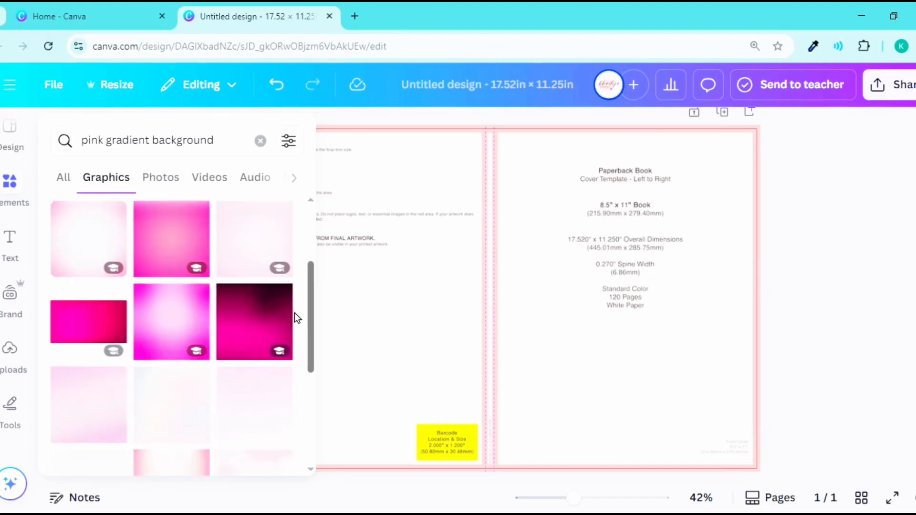
scroll(305, 334, down, 2)
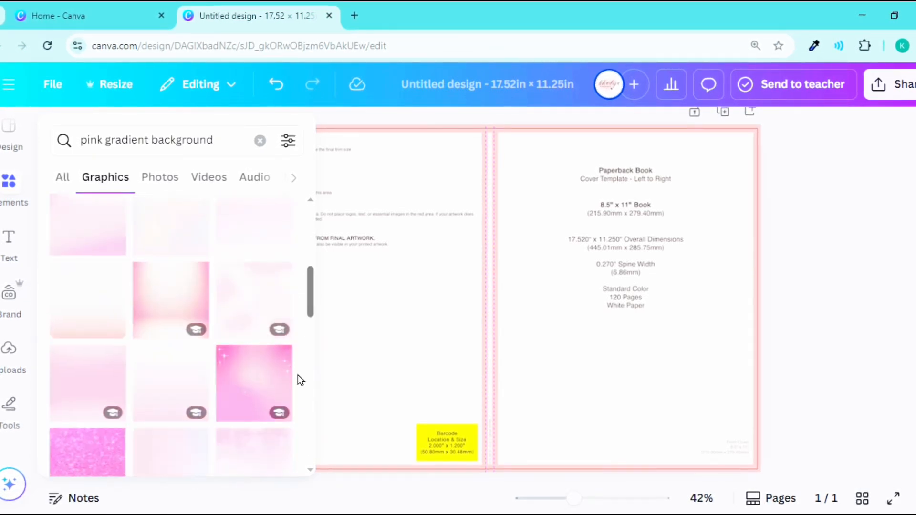
click(78, 403)
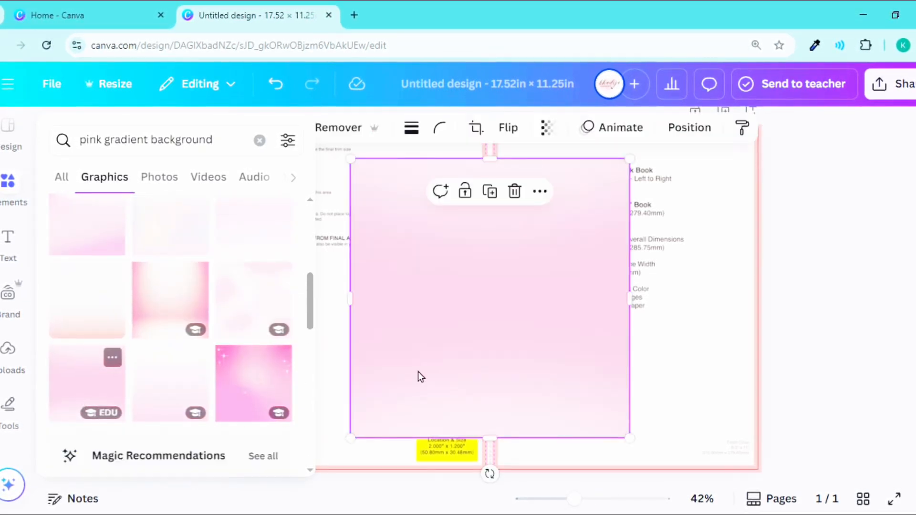
- Move the pink gradient over the front cover half, aligned with the page's upper-right corner
drag(503, 348, 537, 358)
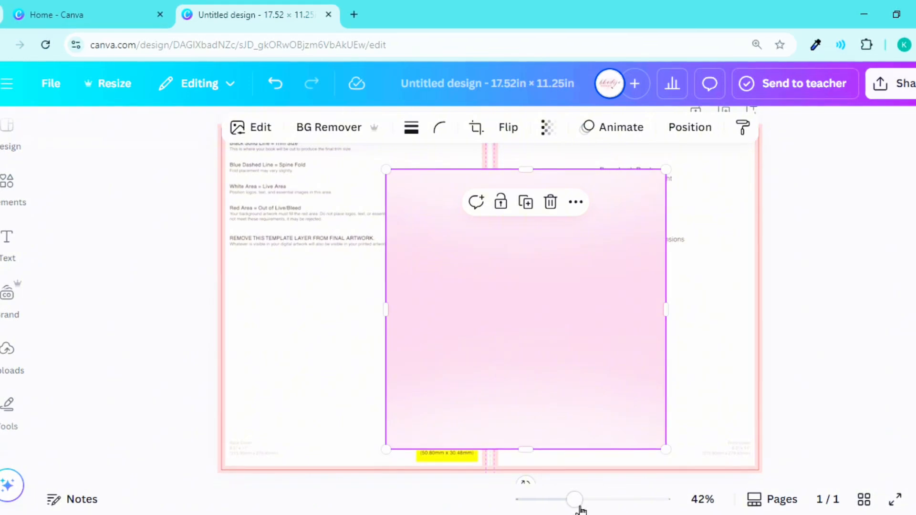
drag(579, 501, 564, 509)
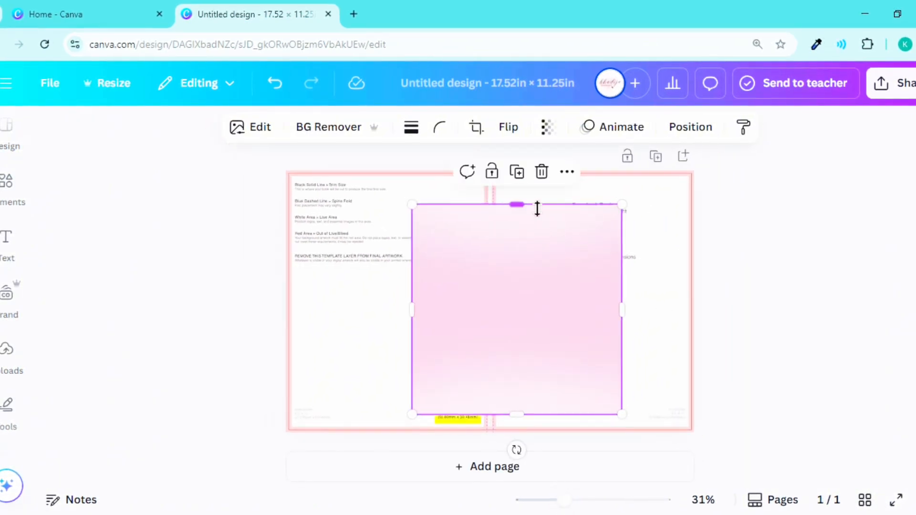
drag(528, 240, 596, 233)
key(ctrl+a)
click(484, 285)
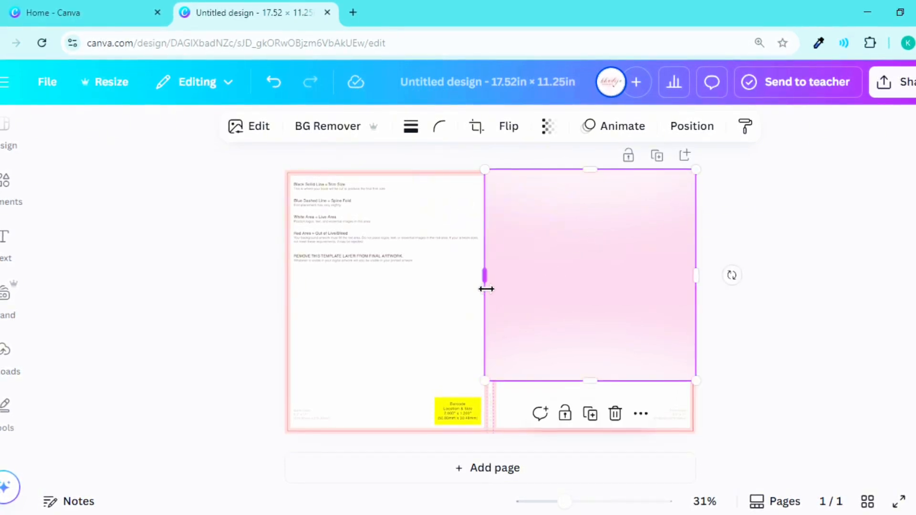
- Resize the pink gradient so it spans the front cover from the spine to the page's outer edge and full height
drag(485, 288, 499, 308)
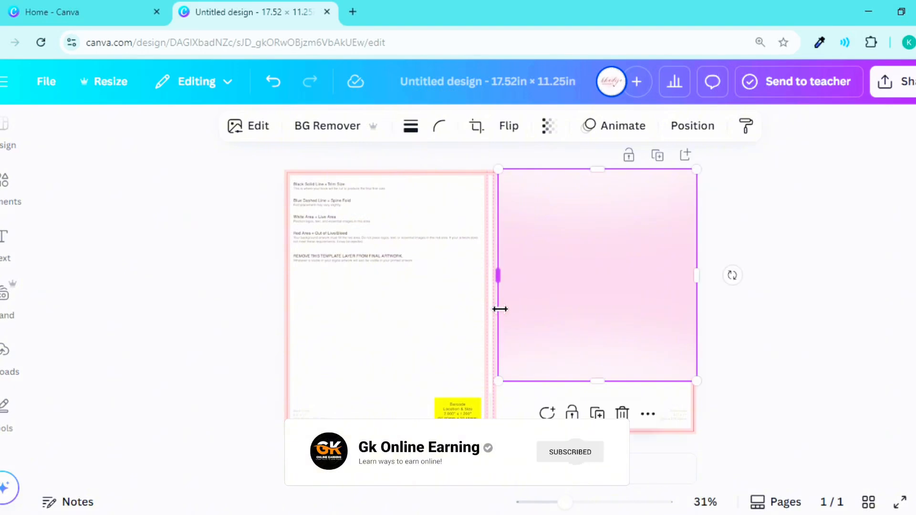
drag(599, 380, 596, 434)
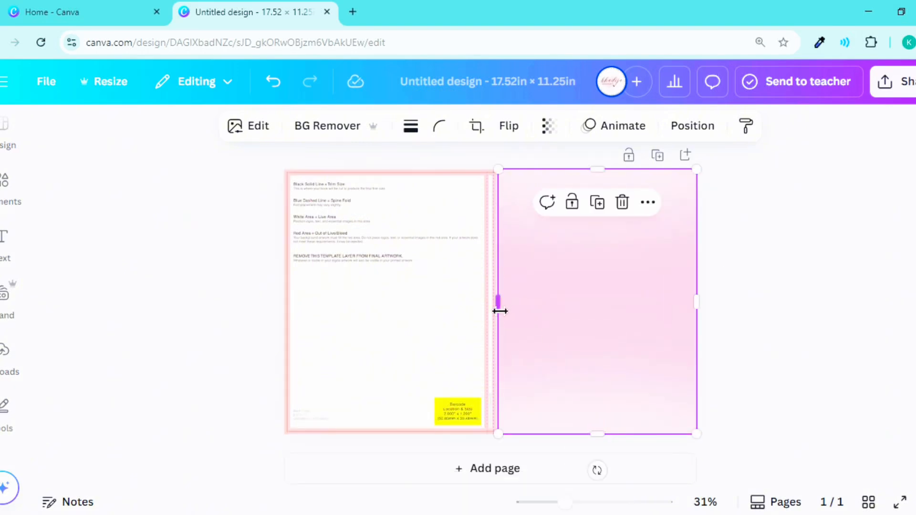
drag(500, 311, 498, 313)
drag(583, 503, 600, 503)
drag(499, 338, 499, 346)
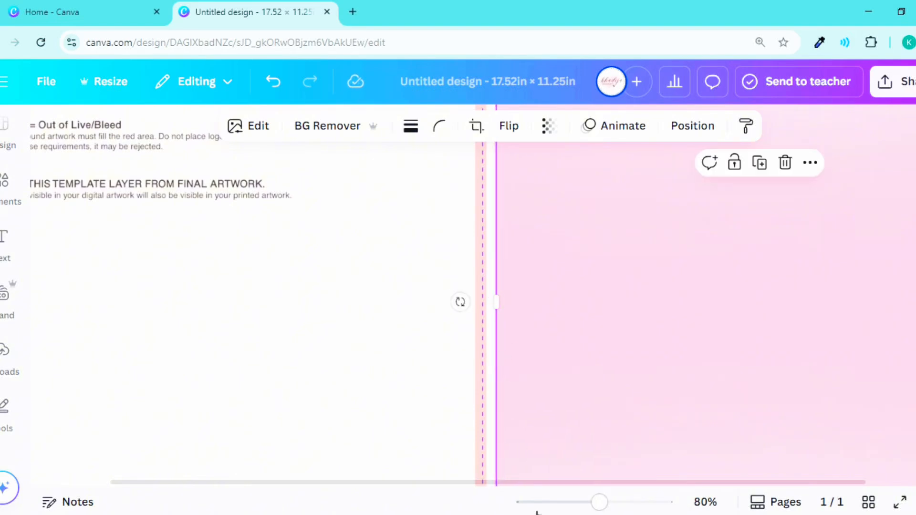
mouse_move(564, 505)
mouse_down()
mouse_move(554, 503)
mouse_move(566, 503)
mouse_up()
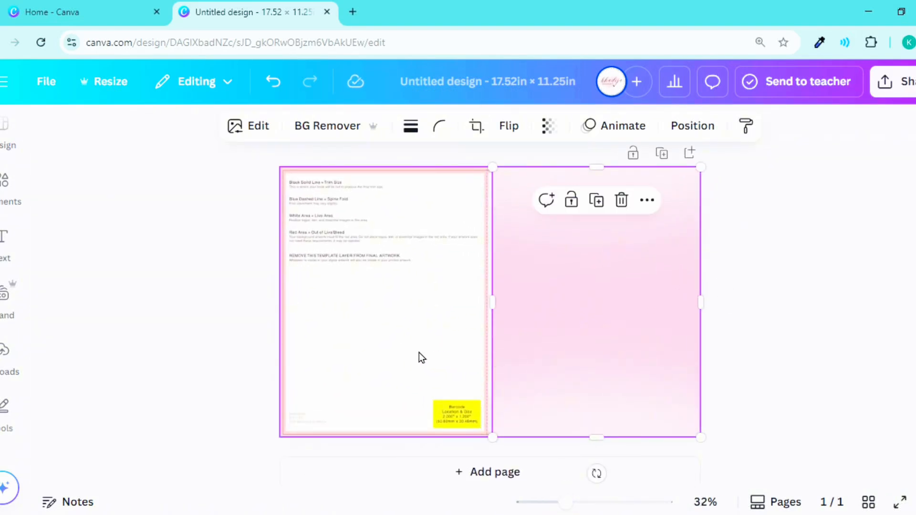
- Duplicate the pink gradient panel and place the copy over the back cover half, leaving the spine uncovered
click(596, 200)
drag(610, 333, 390, 331)
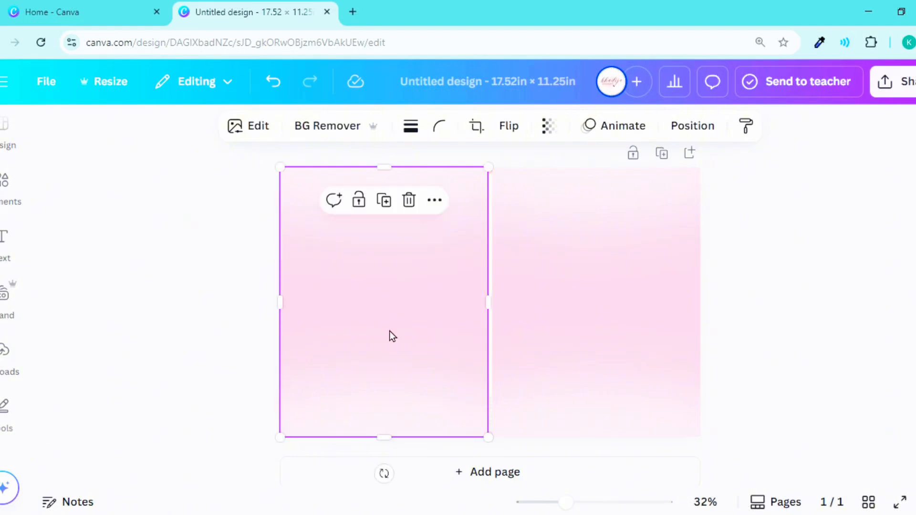
click(151, 435)
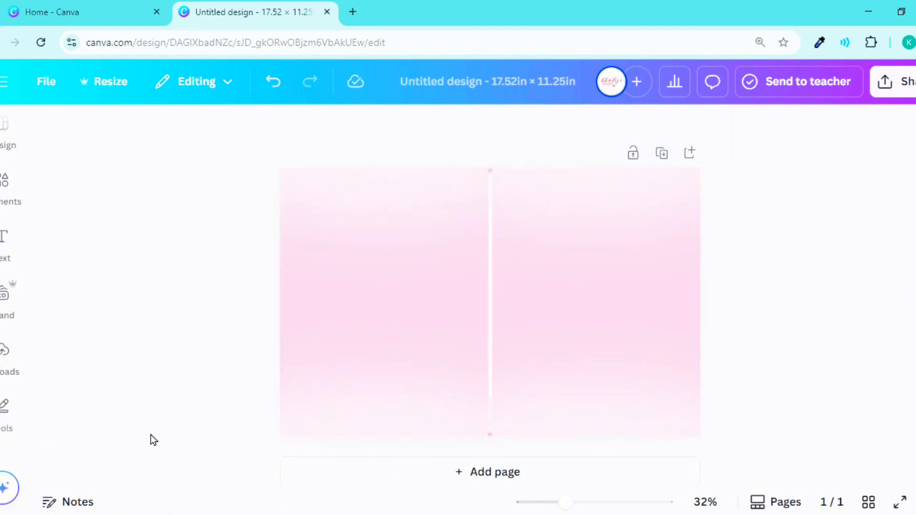
click(329, 359)
key(Down)
key(Down)
key(Down)
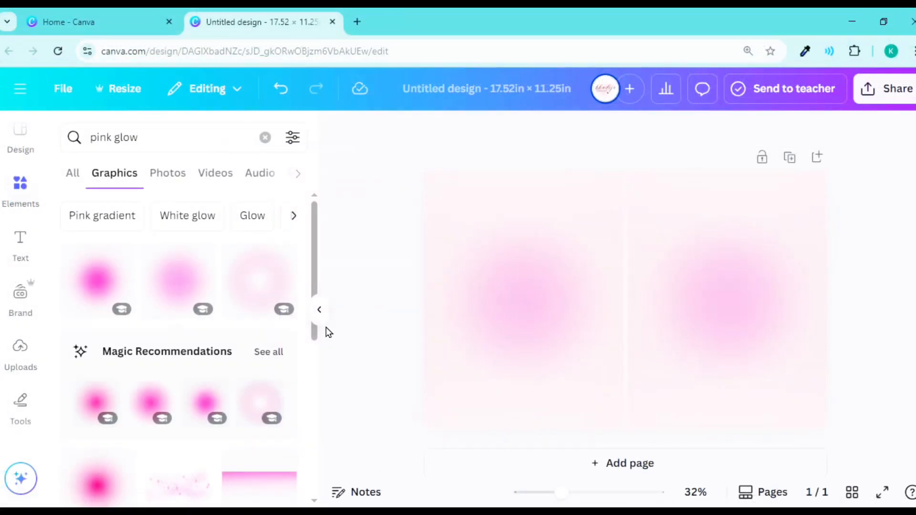
- Search the graphics elements for "aesthetic coquette" and add the pink cherries with a ribbon bow
click(319, 310)
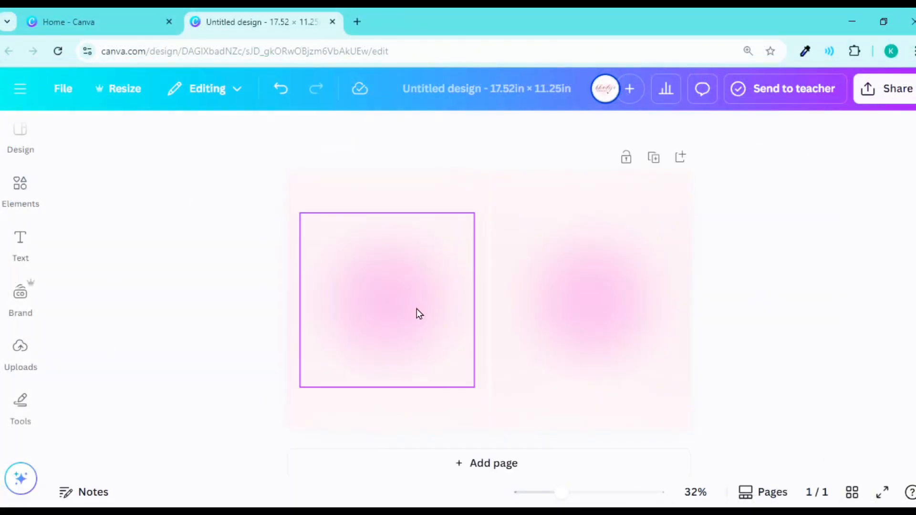
click(21, 189)
click(131, 137)
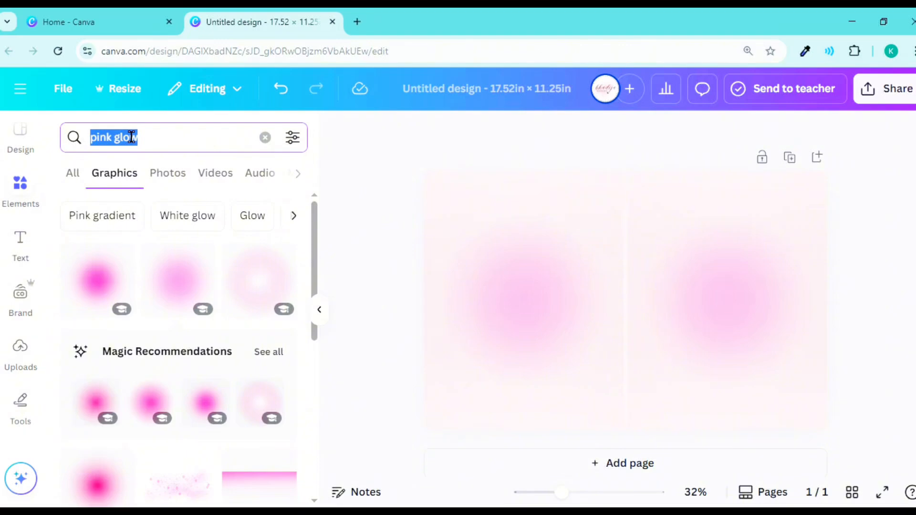
text(aesthetic coq)
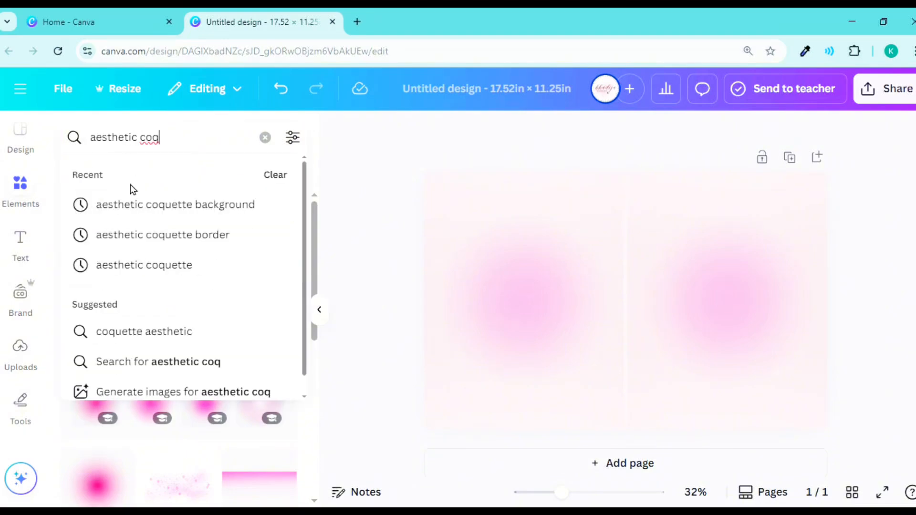
click(136, 269)
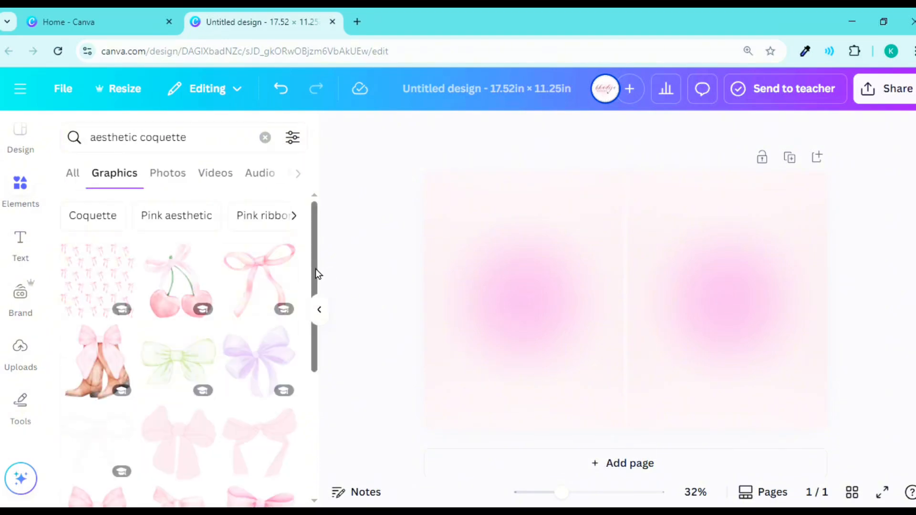
drag(315, 274, 311, 286)
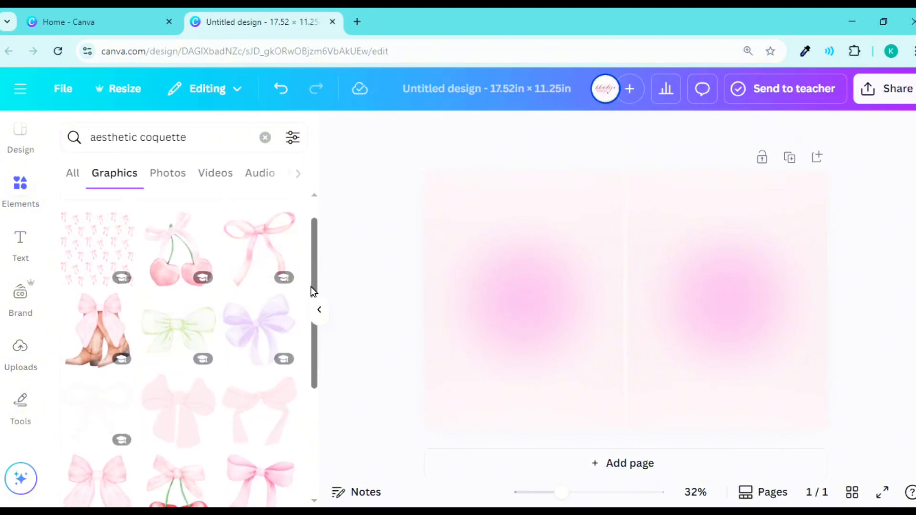
click(176, 245)
- Resize the cherry graphic, tilt it slightly clockwise and position it over the glow on the front cover
drag(571, 310, 663, 300)
drag(620, 186, 644, 252)
drag(725, 400, 697, 408)
drag(706, 340, 709, 332)
- Search the graphics elements for "aesthetic cherry background" and browse the cherry and bow patterns
click(198, 139)
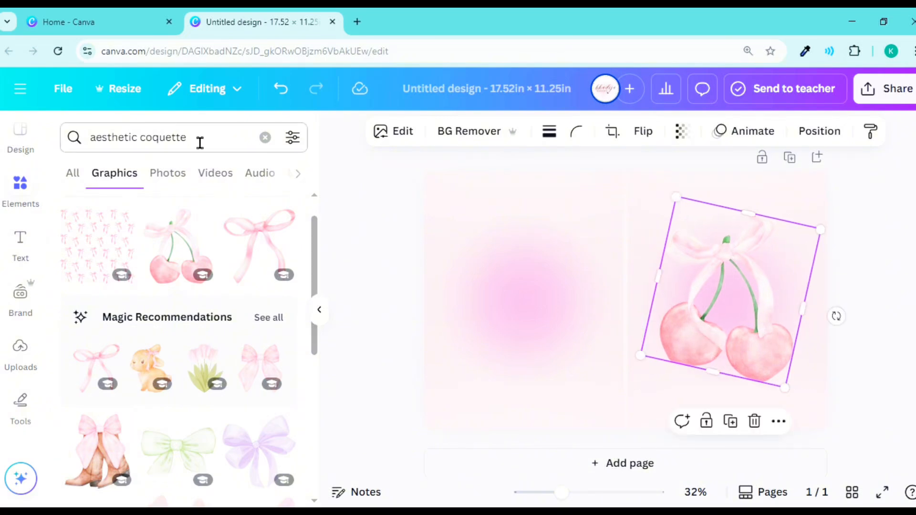
drag(188, 139, 74, 145)
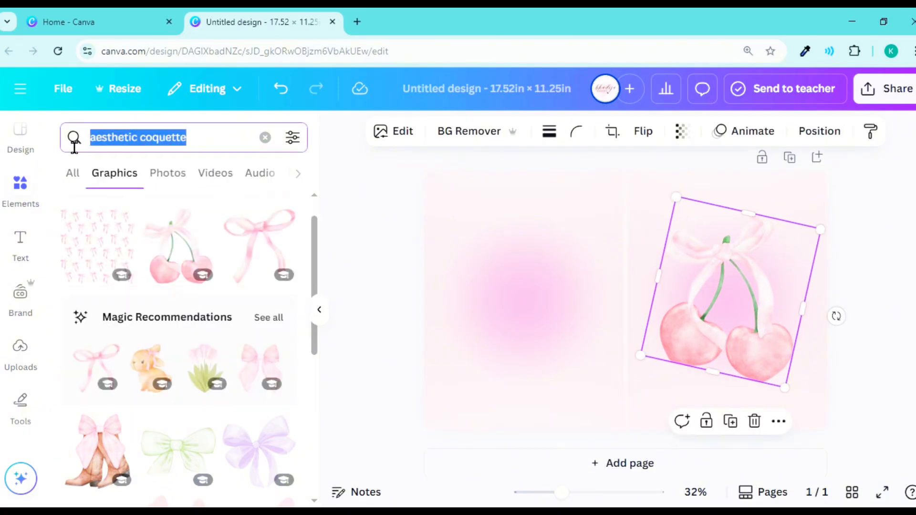
text(cherry ba)
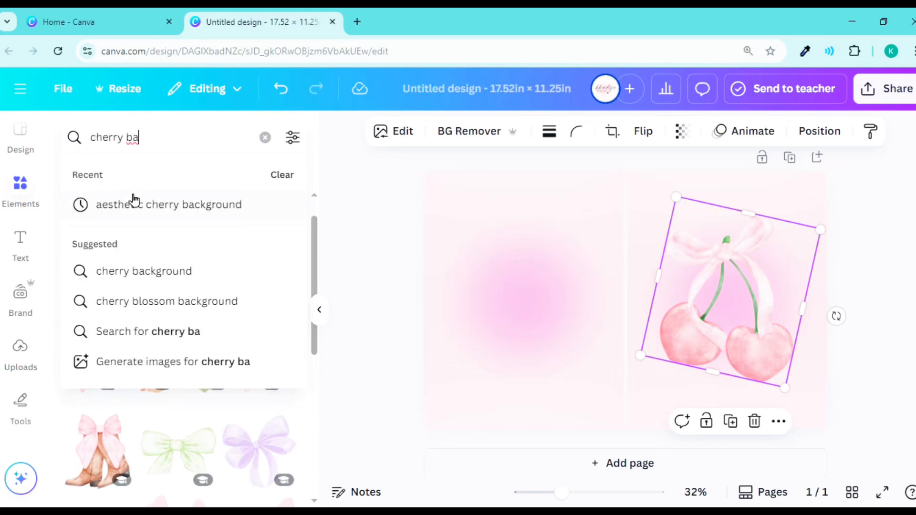
click(133, 203)
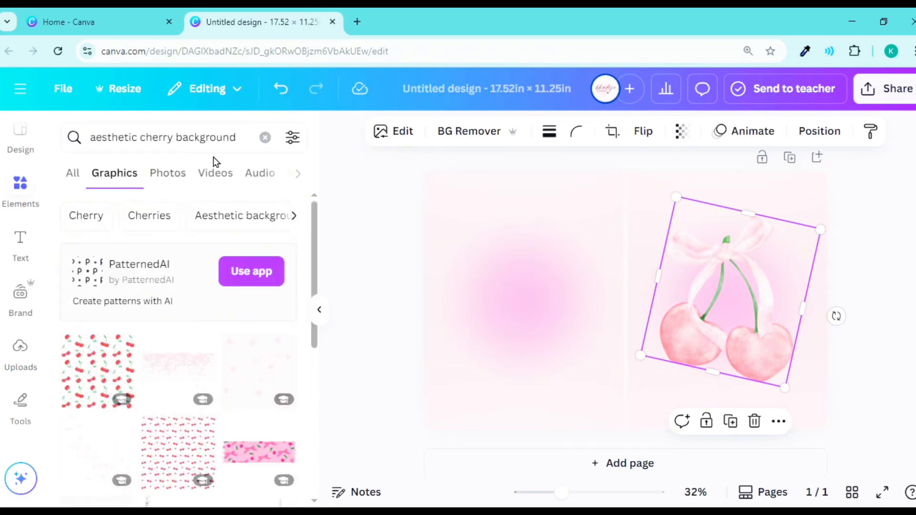
scroll(307, 336, down, 10)
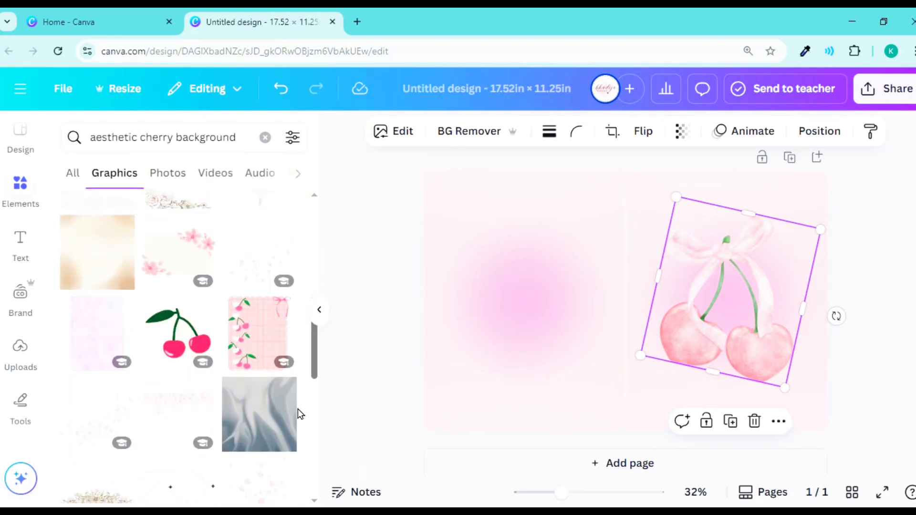
scroll(299, 430, down, 3)
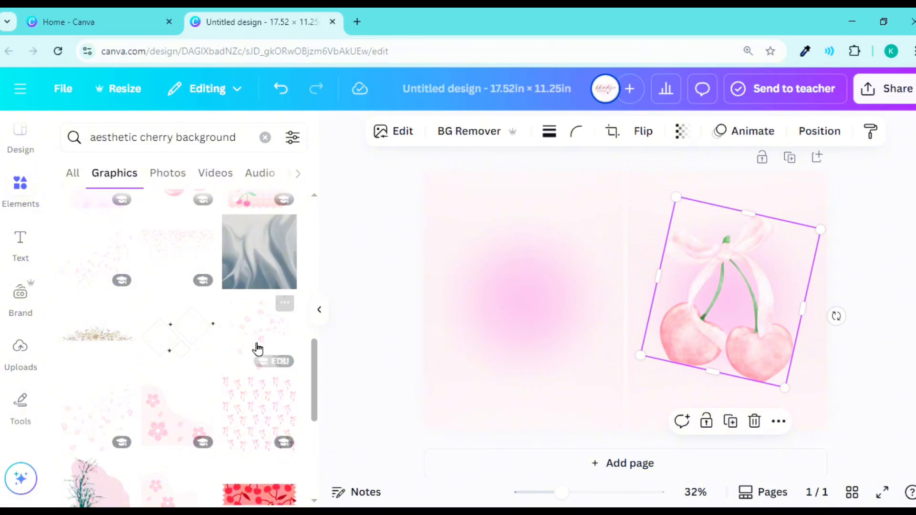
click(258, 347)
drag(633, 327, 831, 430)
key(Delete)
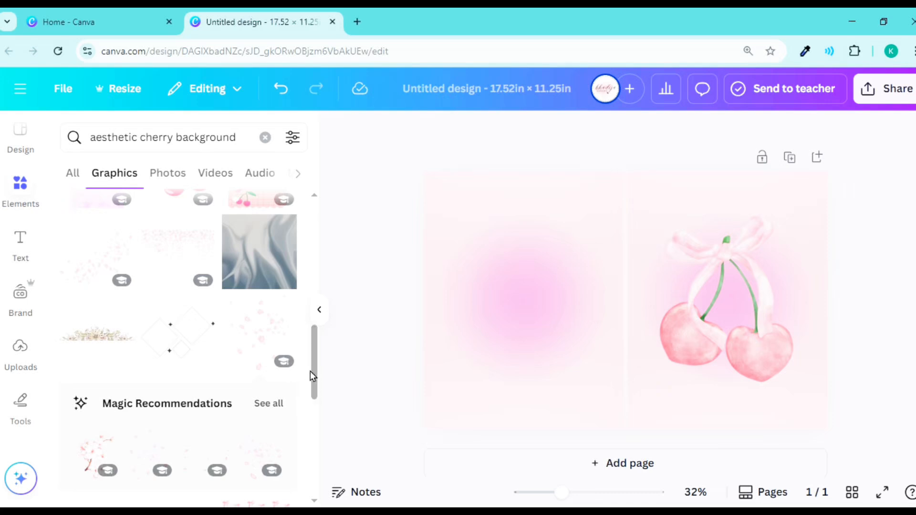
- Add the pink bow pattern graphic and resize it to cover the whole front cover
drag(310, 371, 315, 408)
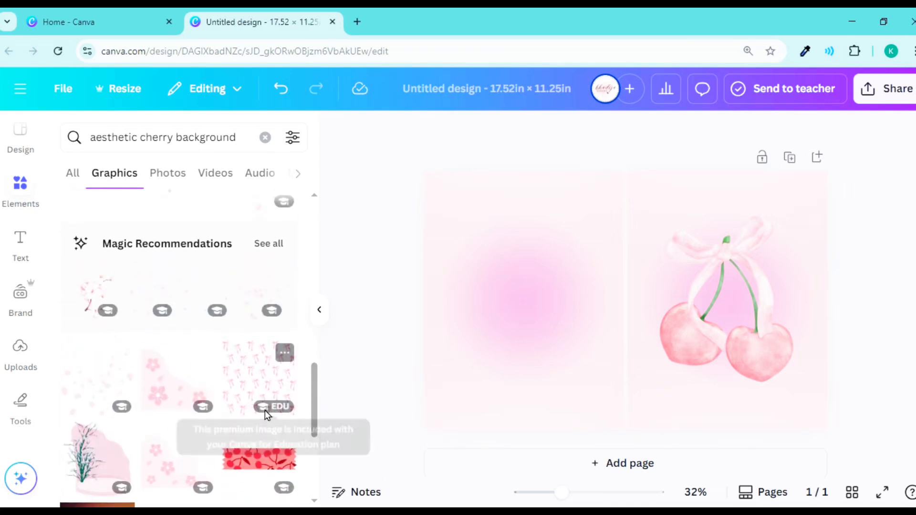
click(253, 399)
drag(631, 302, 736, 268)
drag(735, 400, 730, 430)
- Move the bow pattern layer directly above the page background and set its transparency to 28
click(807, 132)
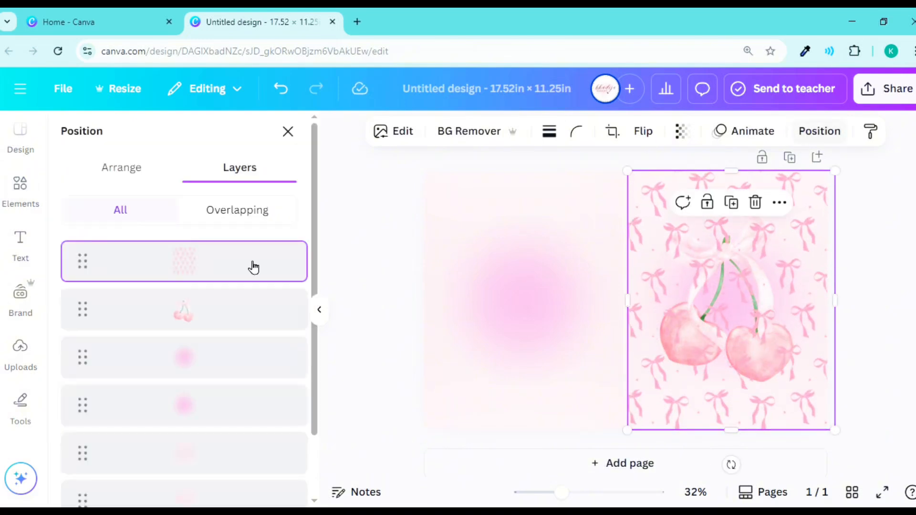
drag(188, 288, 178, 465)
click(680, 139)
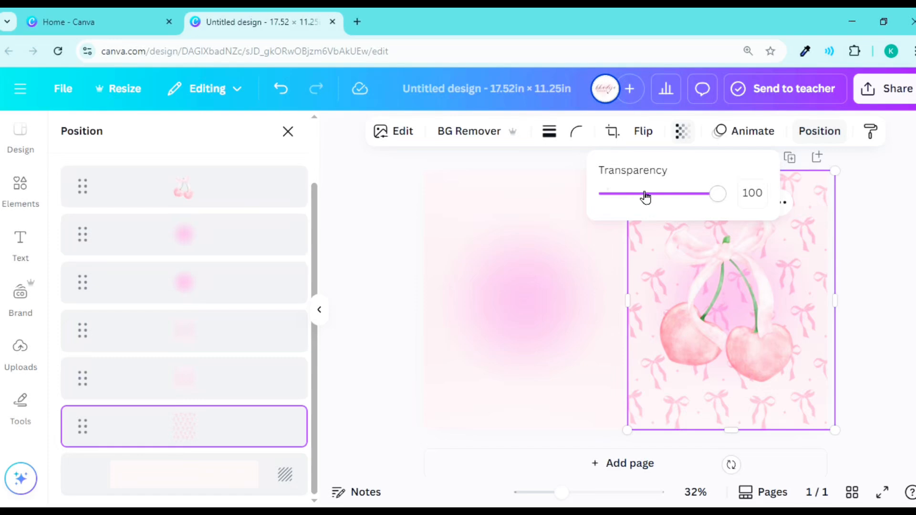
mouse_move(645, 196)
mouse_down()
mouse_move(626, 200)
mouse_move(637, 196)
mouse_up()
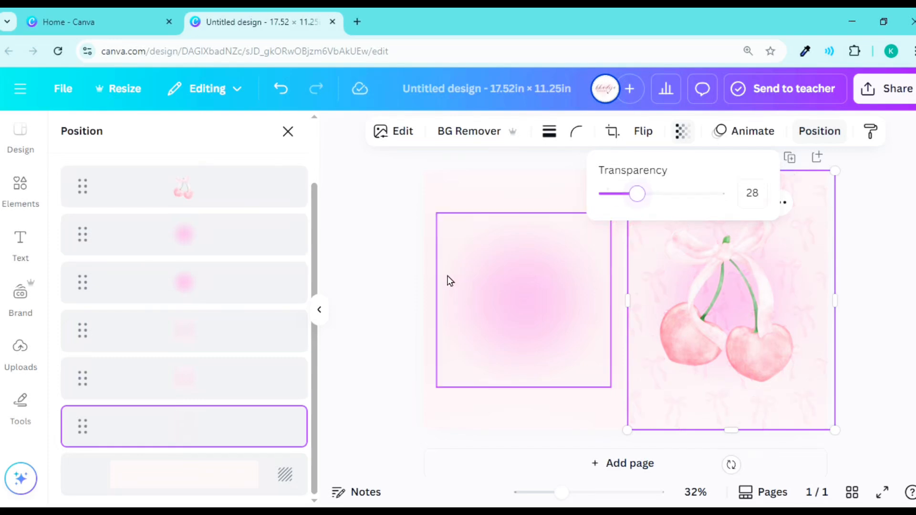
click(296, 356)
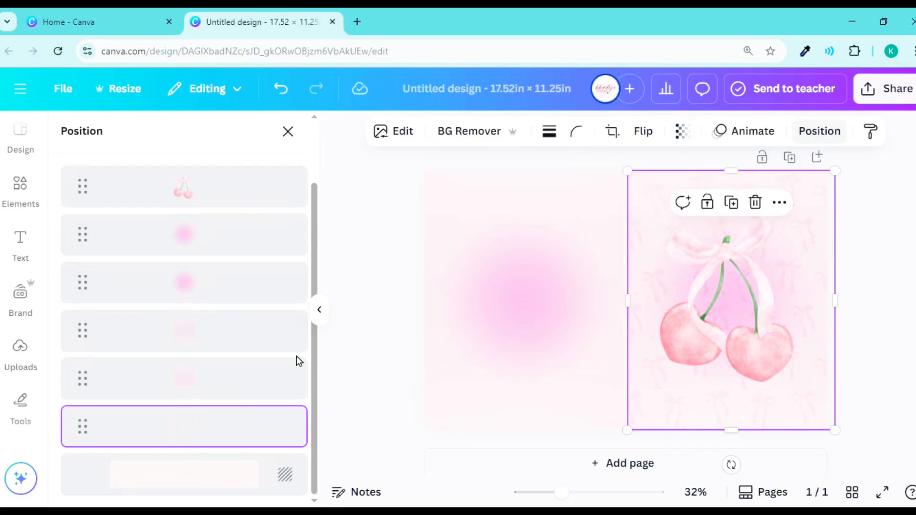
click(333, 347)
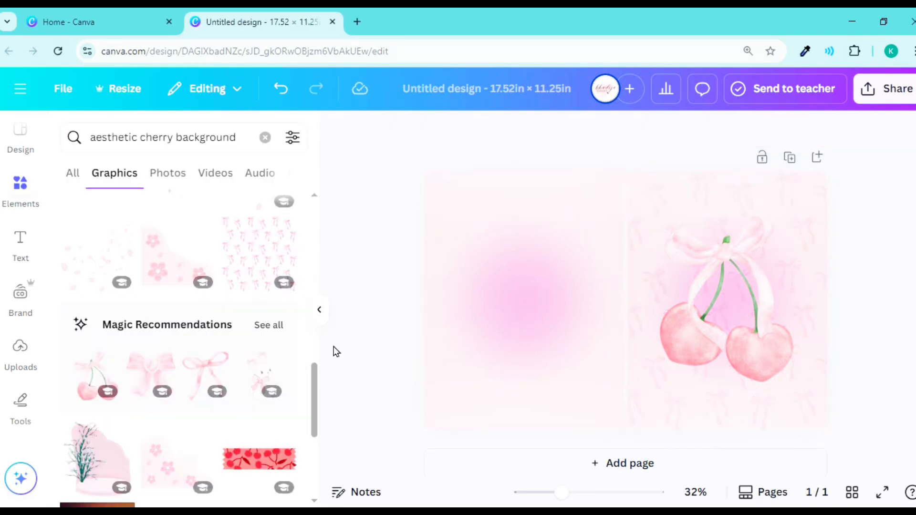
- Add a heading that reads "I'm Just a girl"
click(21, 246)
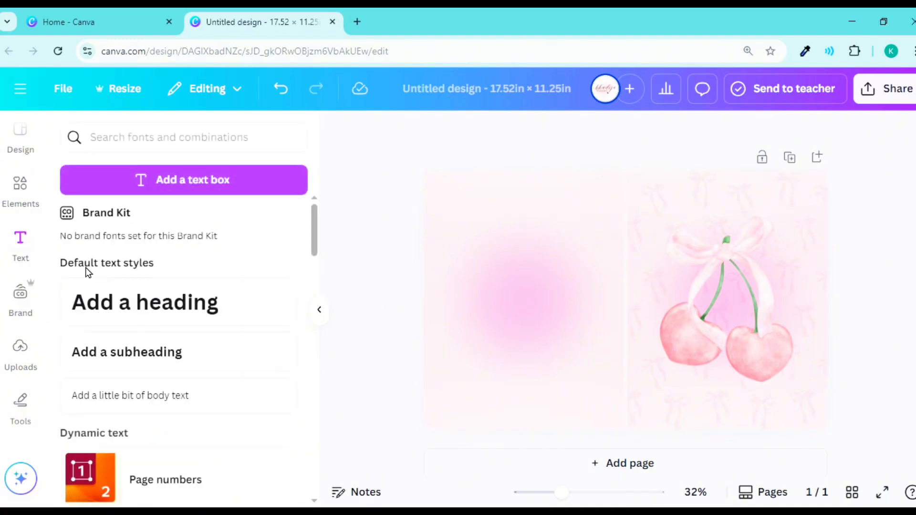
click(106, 325)
key(BackSpace)
text(I')
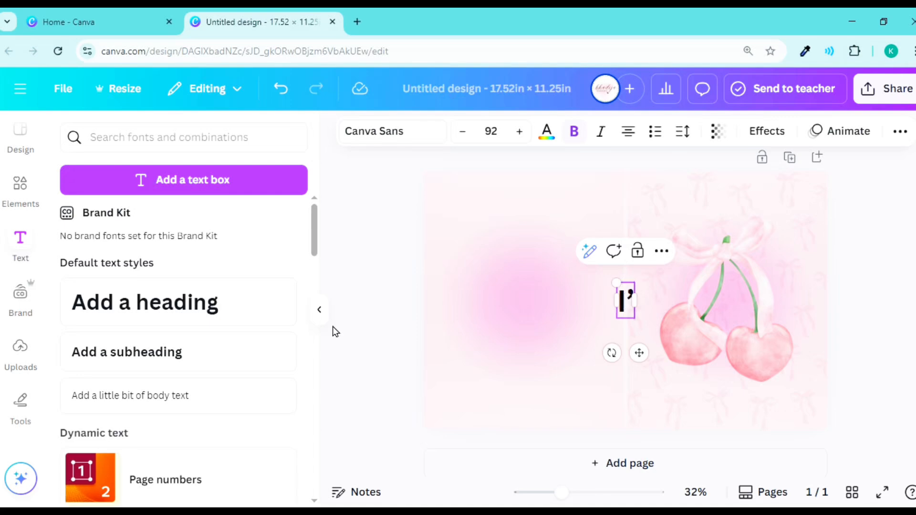
text(m,)
key(BackSpace)
text(Just)
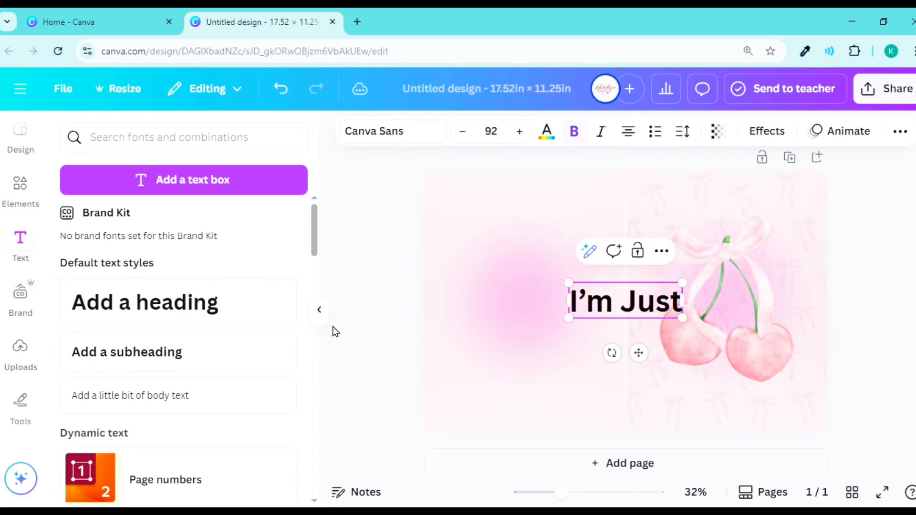
text( a girl)
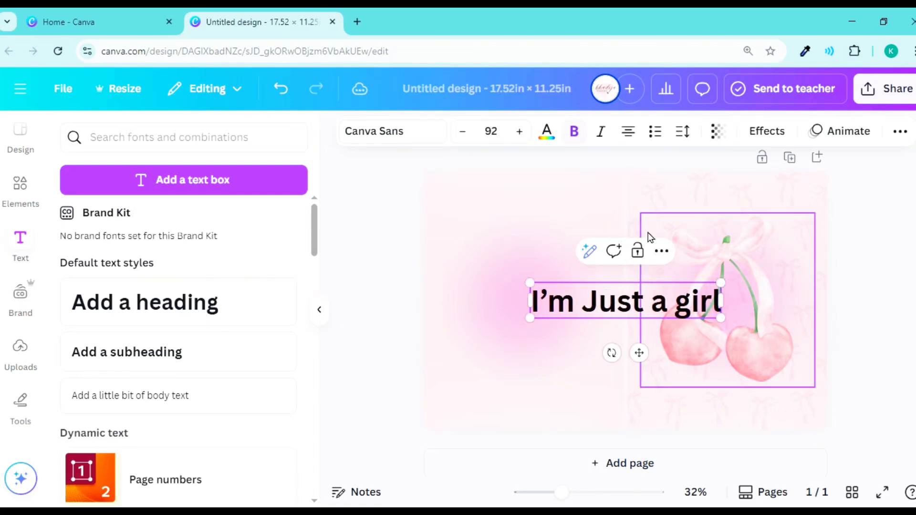
- Shrink the heading to size 47, place it above the cherries on the front cover and remove its bold formatting
drag(722, 285, 628, 318)
drag(597, 346, 784, 240)
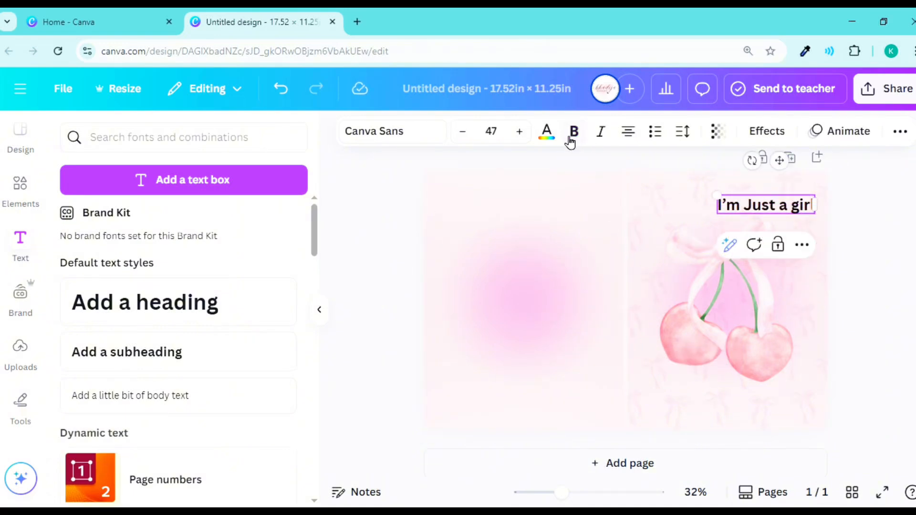
double_click(767, 210)
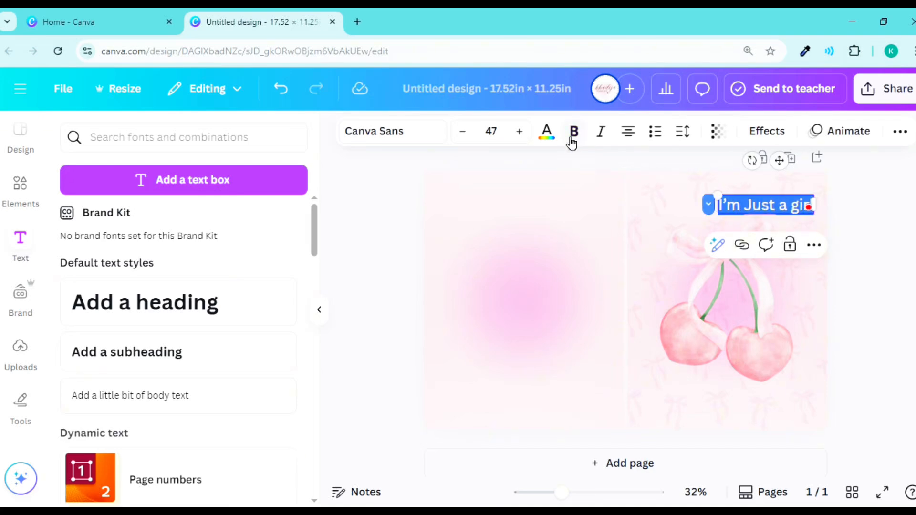
key(Escape)
- Change the heading to the handwriting font Just Believe and enlarge it to size 67.9
click(404, 137)
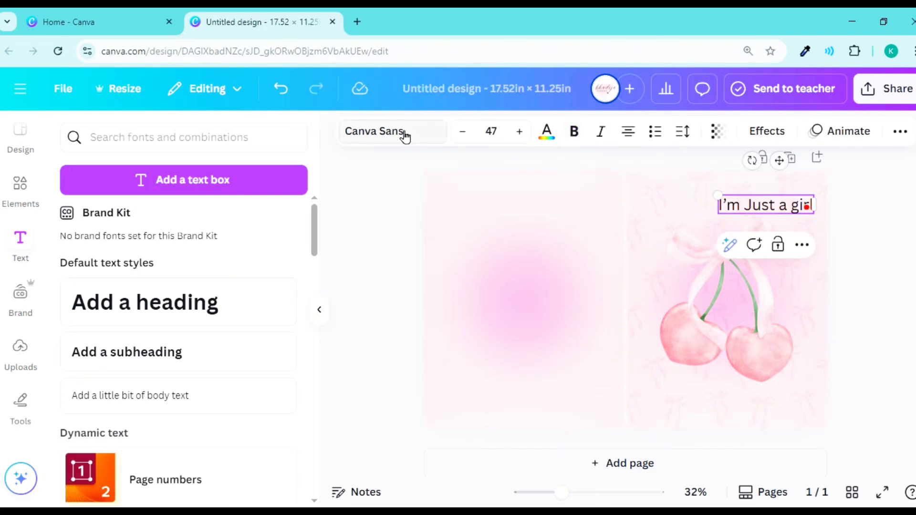
click(115, 258)
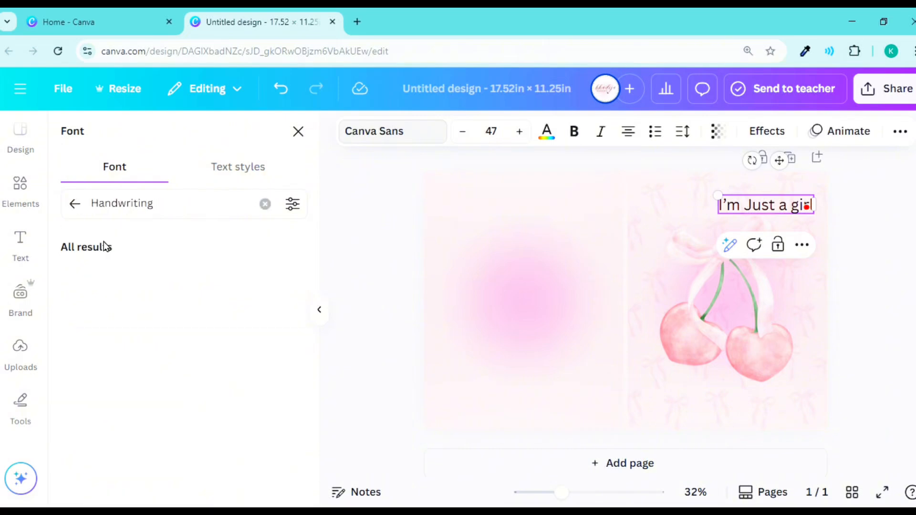
mouse_move(314, 270)
mouse_down()
mouse_move(299, 357)
mouse_move(303, 403)
mouse_up()
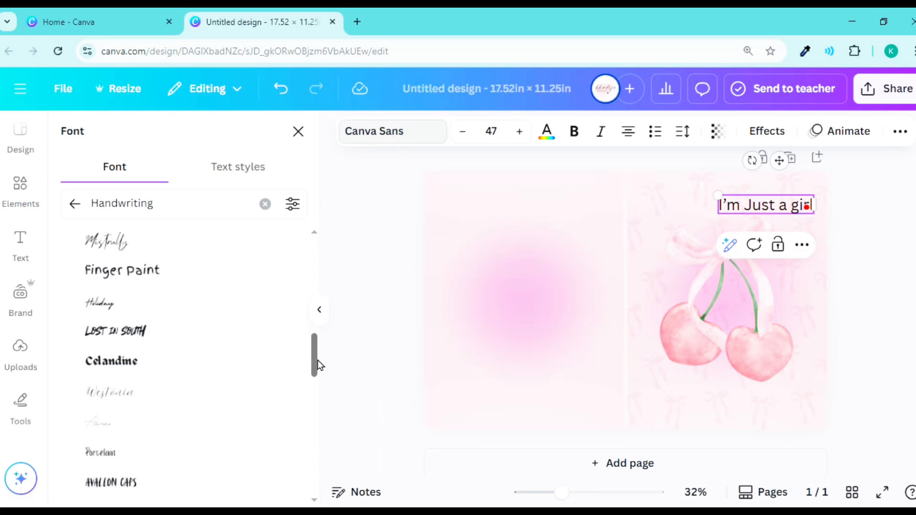
drag(317, 361, 278, 402)
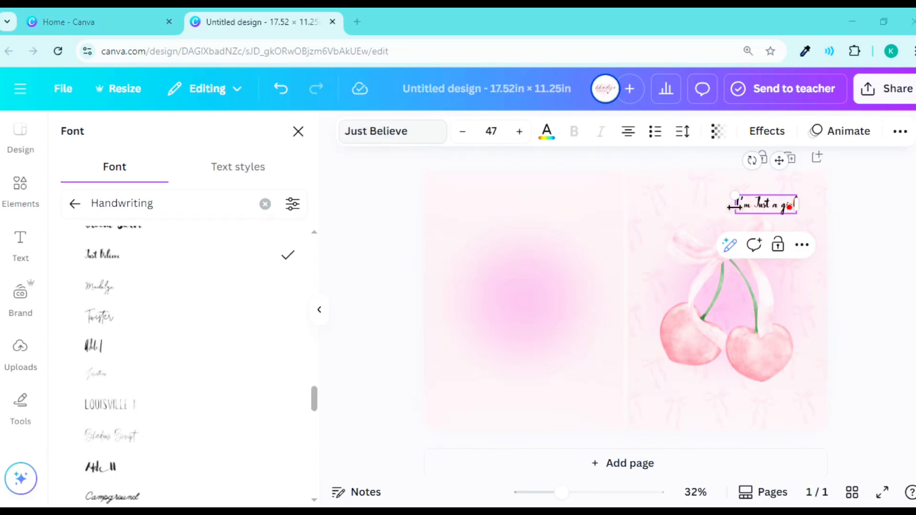
mouse_move(734, 198)
mouse_down()
mouse_move(707, 187)
mouse_move(741, 204)
mouse_up()
click(717, 131)
click(862, 213)
- Apply the Lift effect to the heading and curve its text with a curve value of 41
click(764, 200)
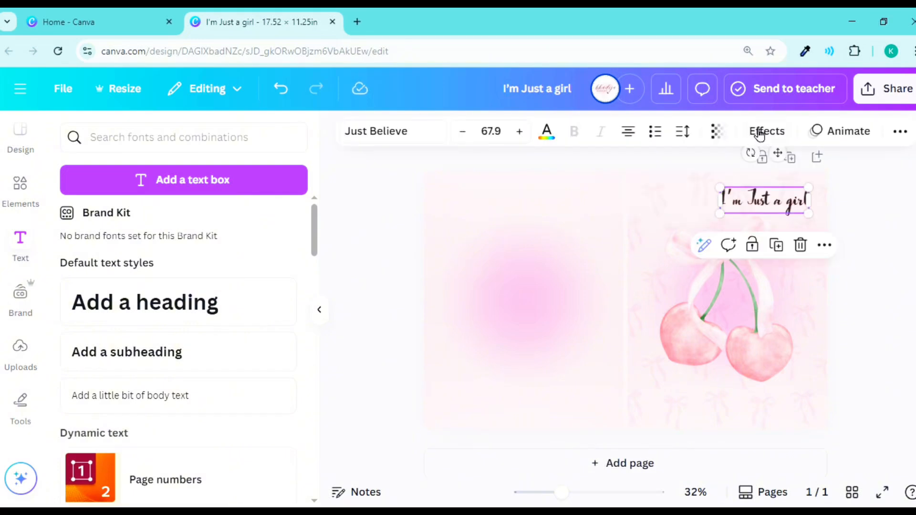
click(760, 132)
click(260, 247)
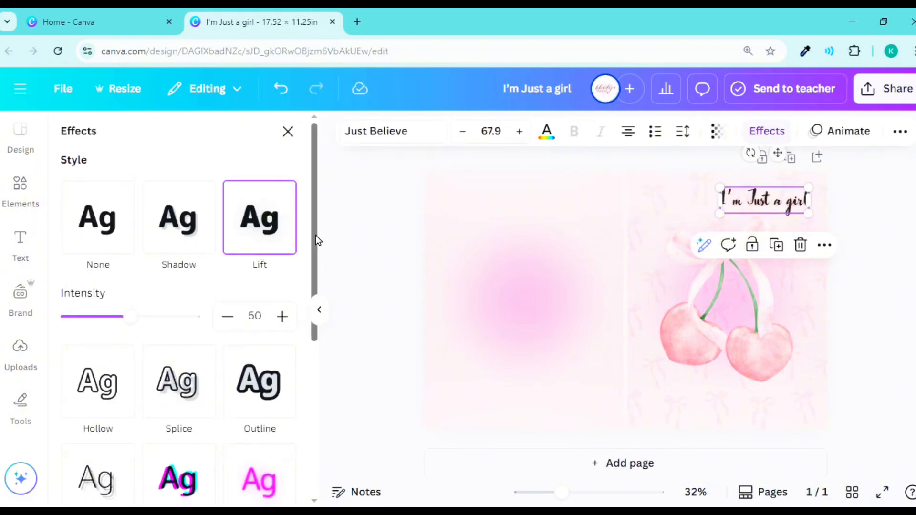
scroll(290, 348, down, 4)
scroll(291, 350, down, 2)
click(195, 459)
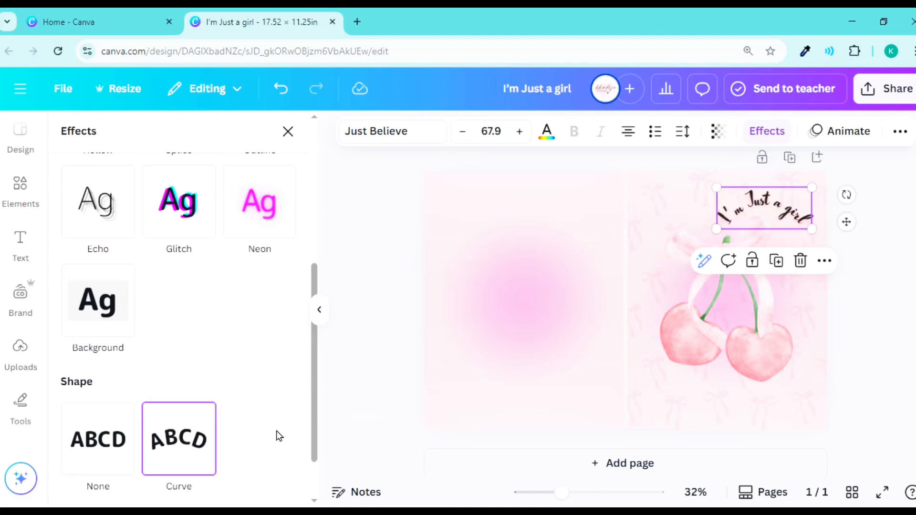
scroll(315, 384, down, 2)
drag(187, 475, 156, 483)
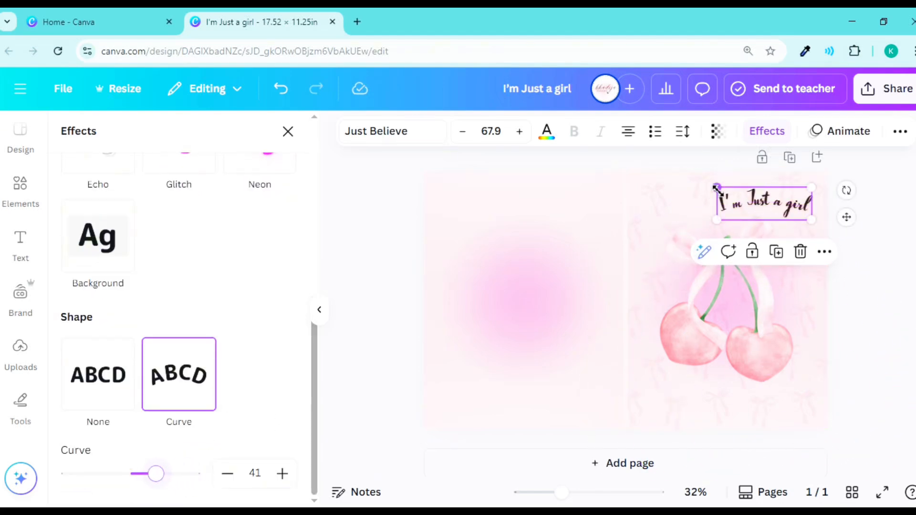
- Reduce the curved heading to size 60.3 and rotate it slightly clockwise to match the tilt of the cherries
drag(714, 188, 729, 199)
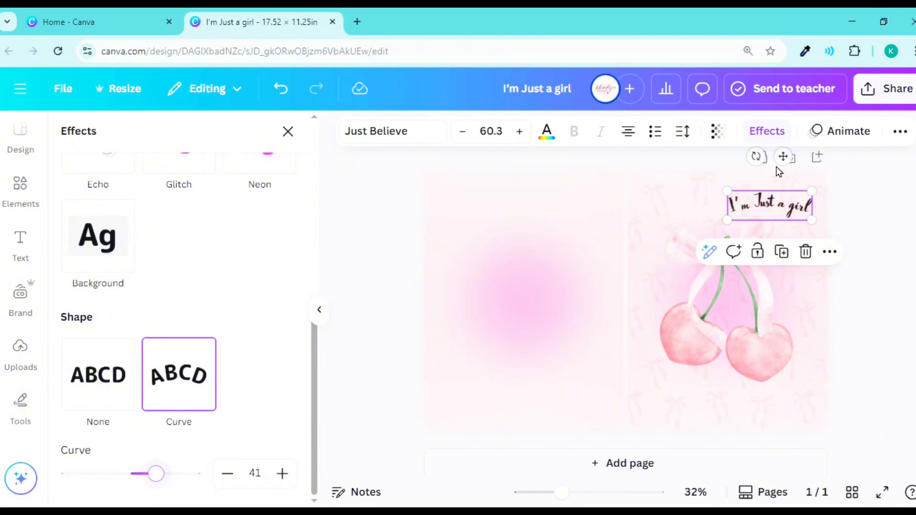
drag(757, 157, 771, 147)
click(873, 223)
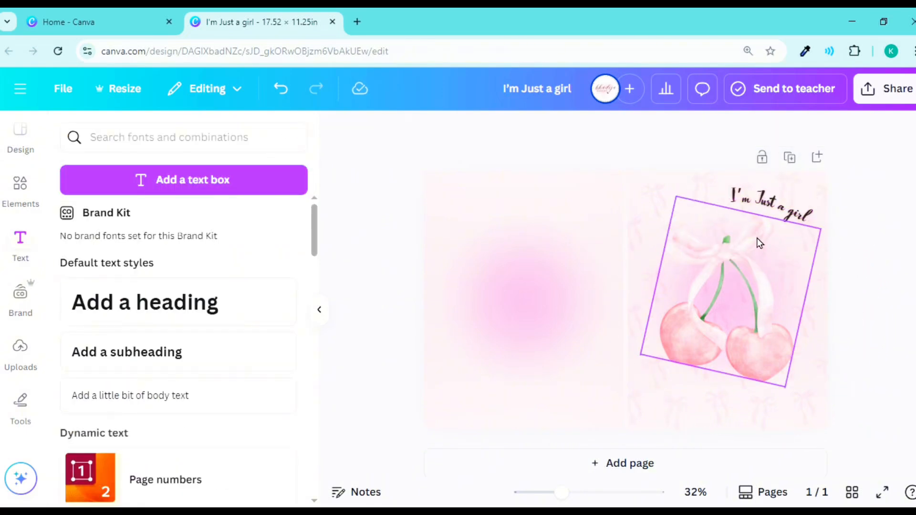
- Duplicate the curved heading, replace the copy's text with "manifesting & journaling" and move it below the cherries
drag(767, 201, 767, 200)
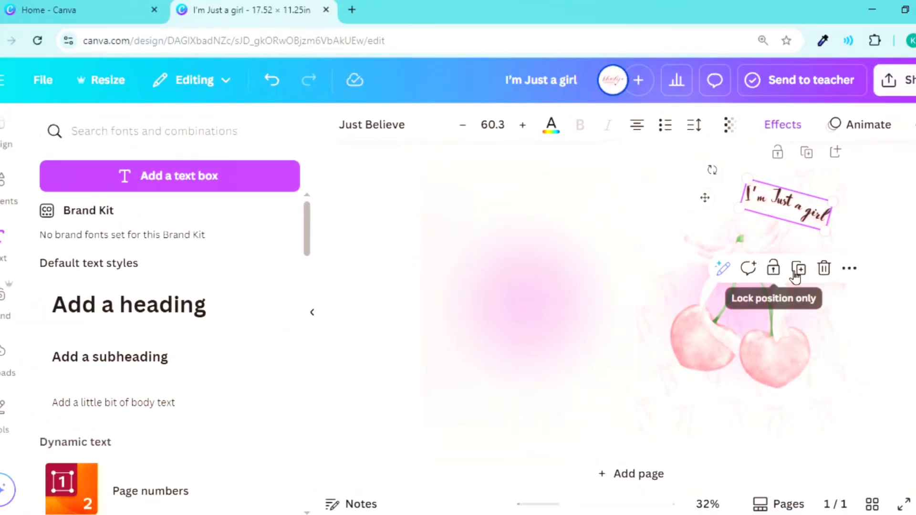
double_click(770, 205)
text(manifest)
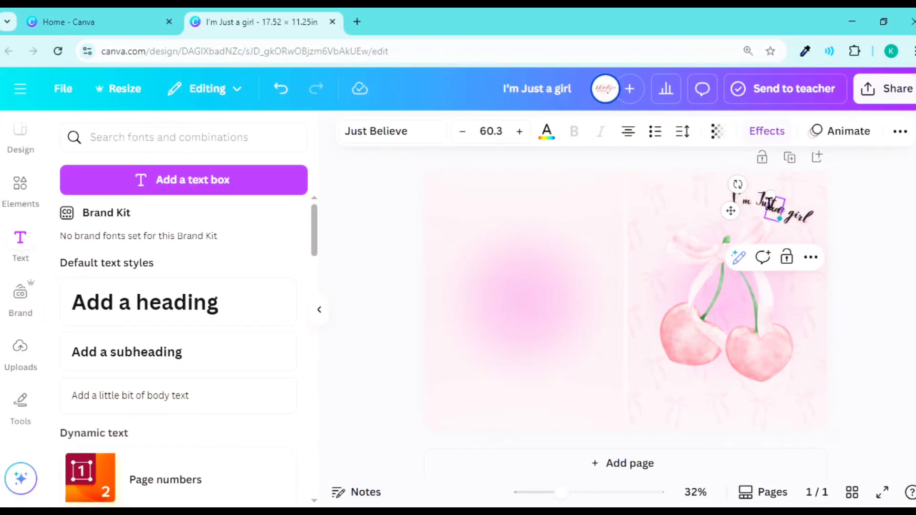
text(ing)
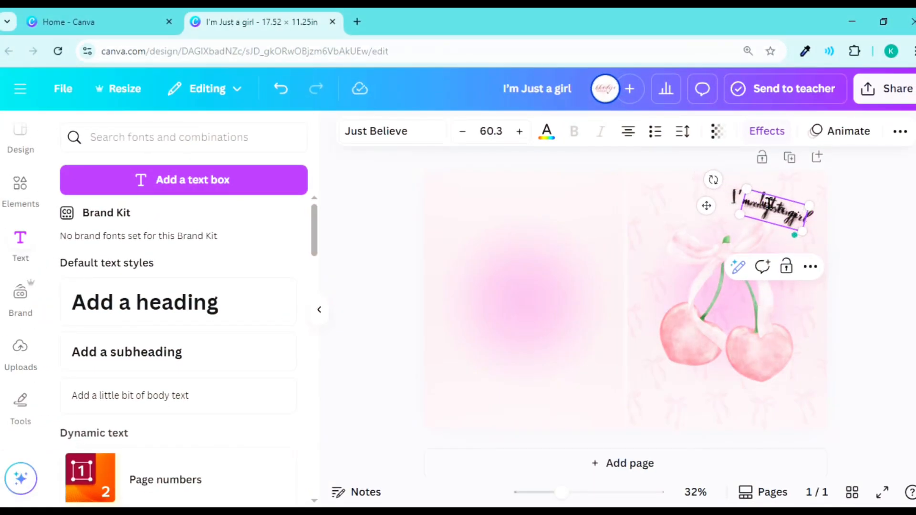
text( & roma)
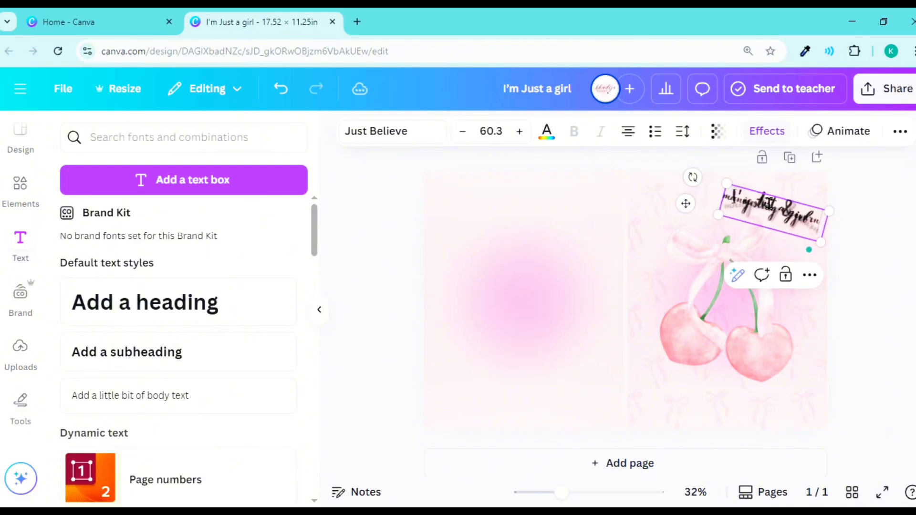
key(BackSpace)
text(aling)
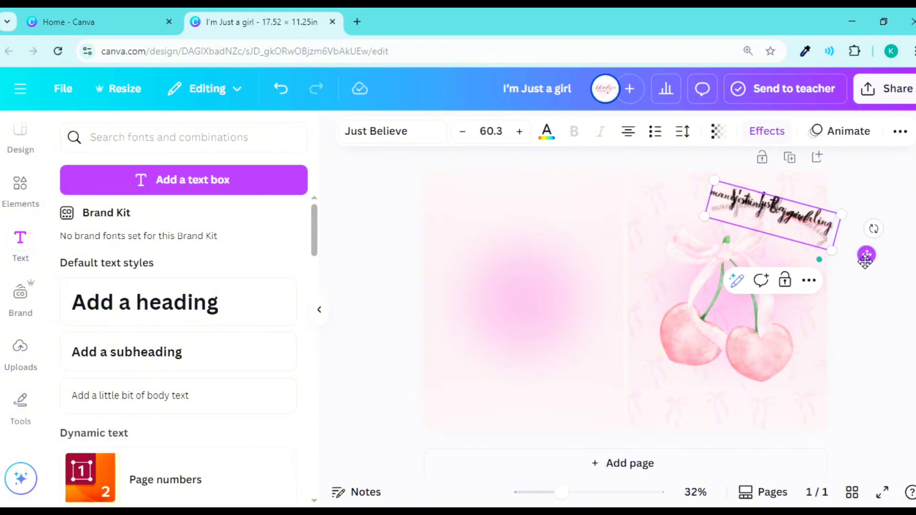
drag(865, 260, 811, 448)
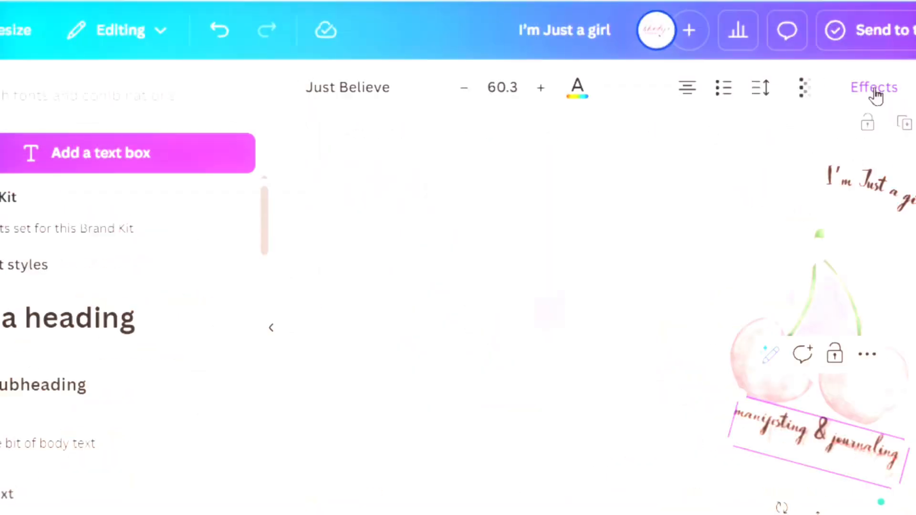
- Remove the curve from the "manifesting & journaling" text and rotate it to sit horizontally below the cherries
click(875, 91)
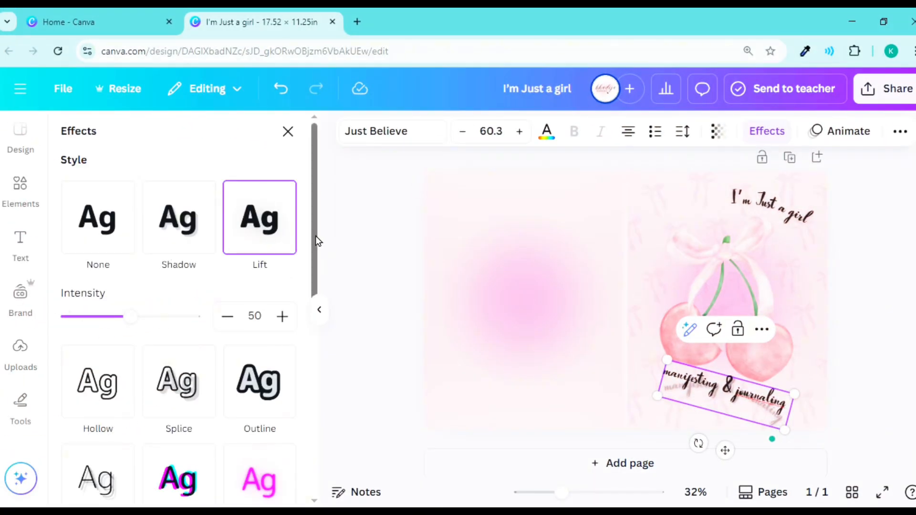
drag(318, 241, 294, 441)
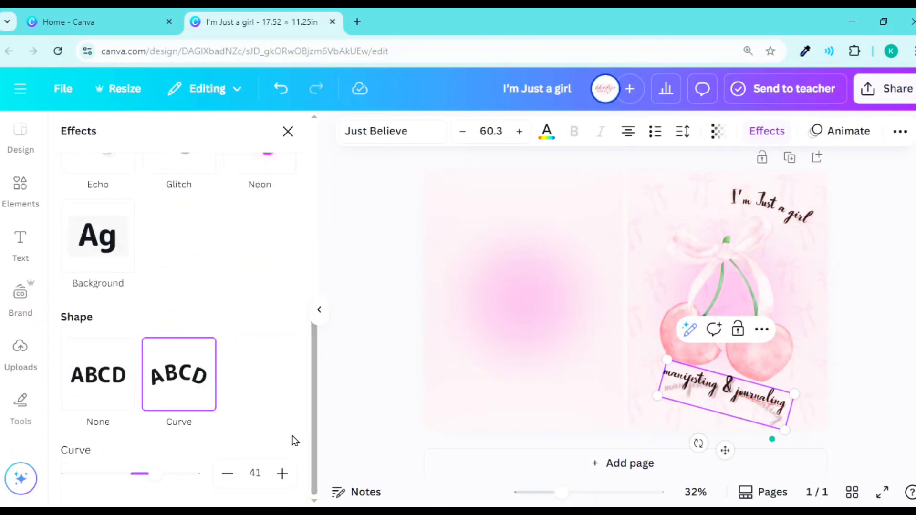
click(102, 376)
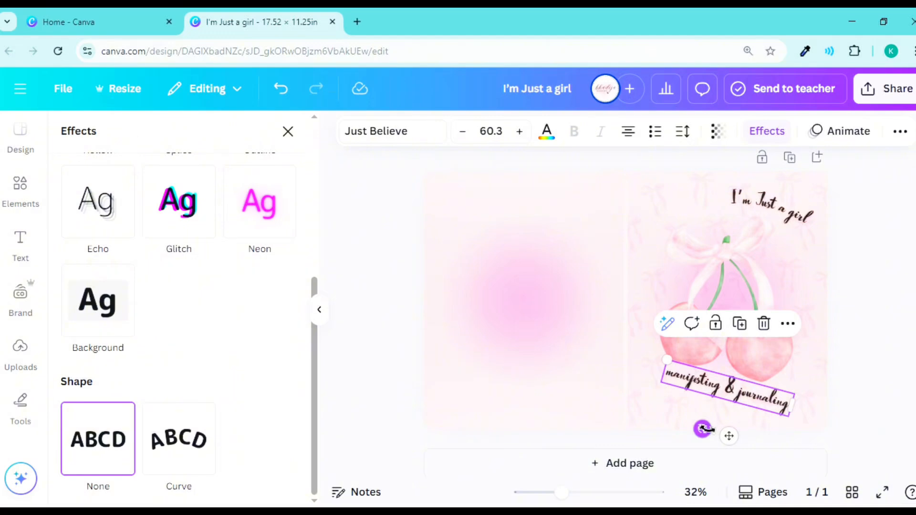
drag(703, 428, 735, 447)
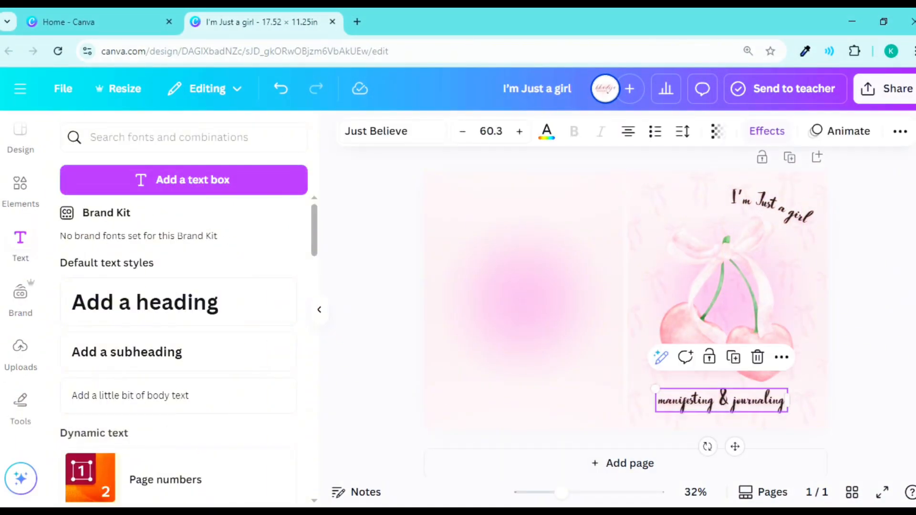
click(909, 215)
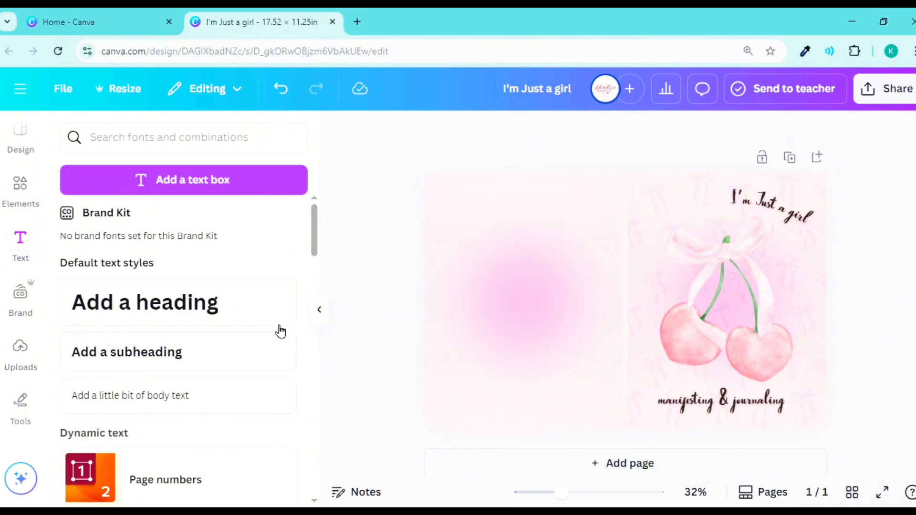
- Duplicate the "manifesting & journaling" text onto the back cover and change the copy to "In my soft girl Era, Effortlessly!"
click(714, 411)
key(ctrl+d)
drag(738, 450, 538, 327)
double_click(510, 281)
text(IN)
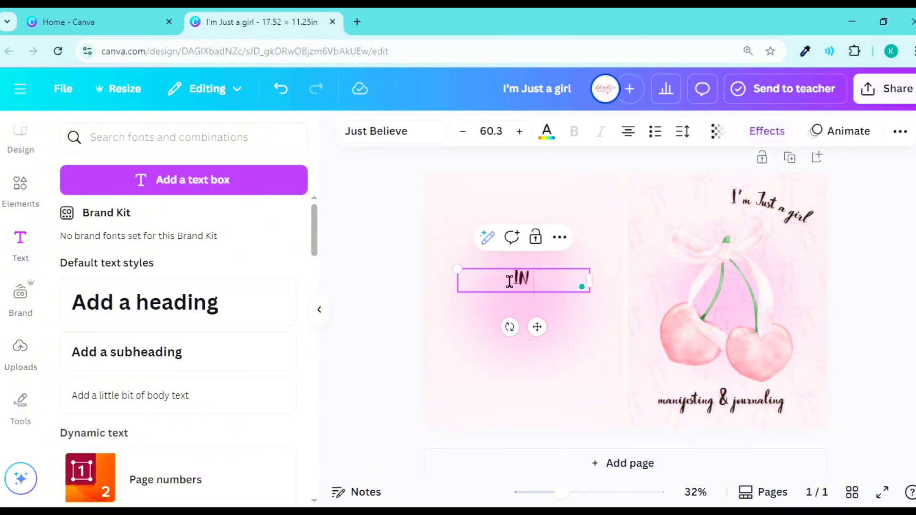
key(BackSpace)
key(BackSpace)
text(n my soft girl Era)
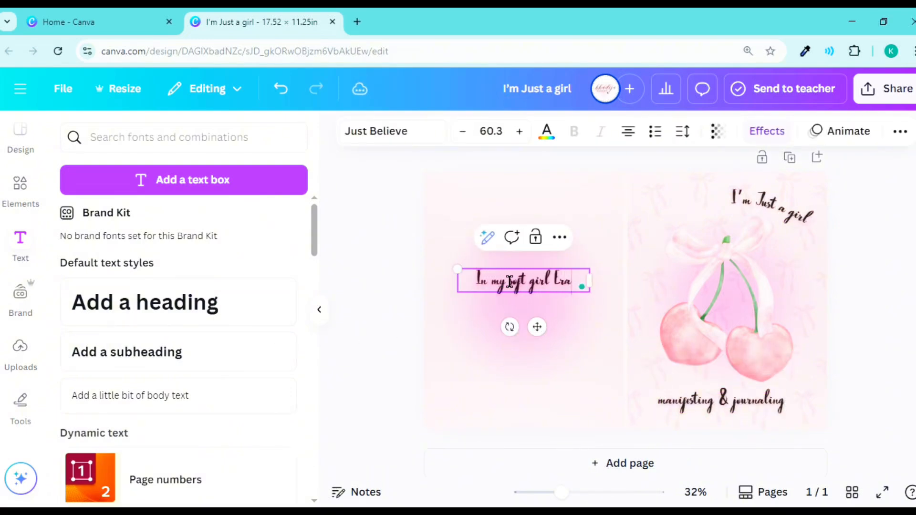
text(, Effortlessly!)
key(Escape)
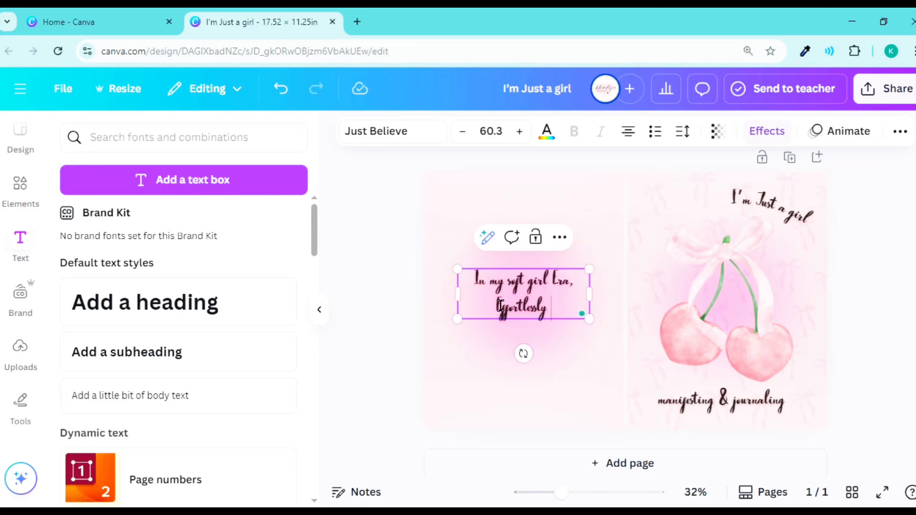
- Narrow the back-cover quote to three lines, enlarge it to size 117 and center it over the pink glow
drag(593, 294, 525, 307)
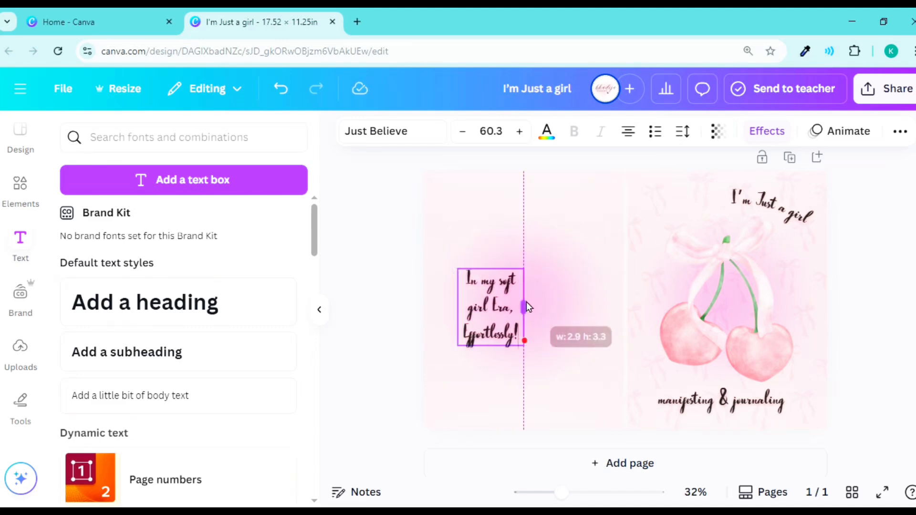
drag(522, 269, 586, 195)
drag(507, 329, 507, 357)
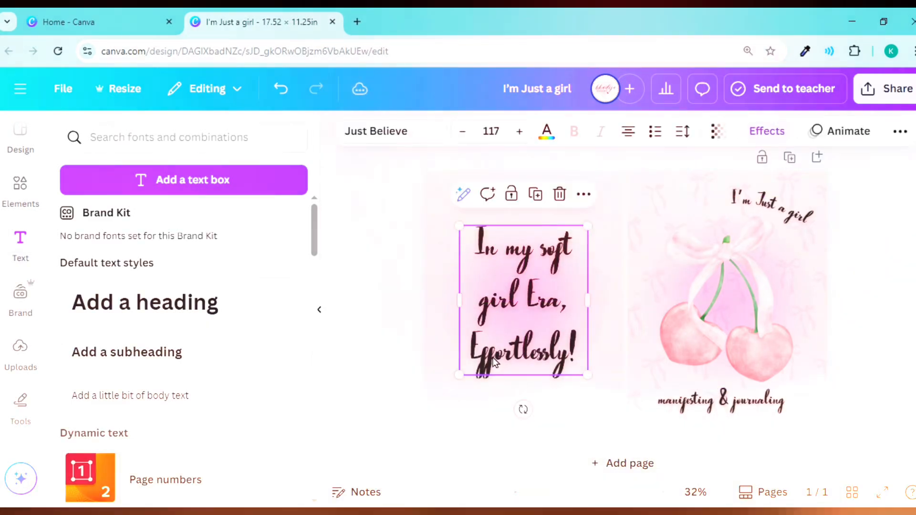
- Duplicate the front cover's faint bow pattern and place the copy over the back cover
click(671, 195)
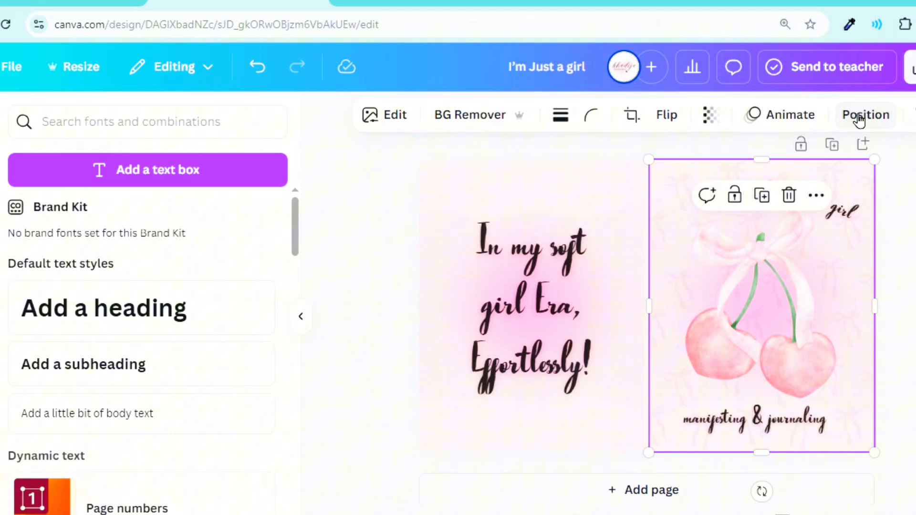
click(859, 117)
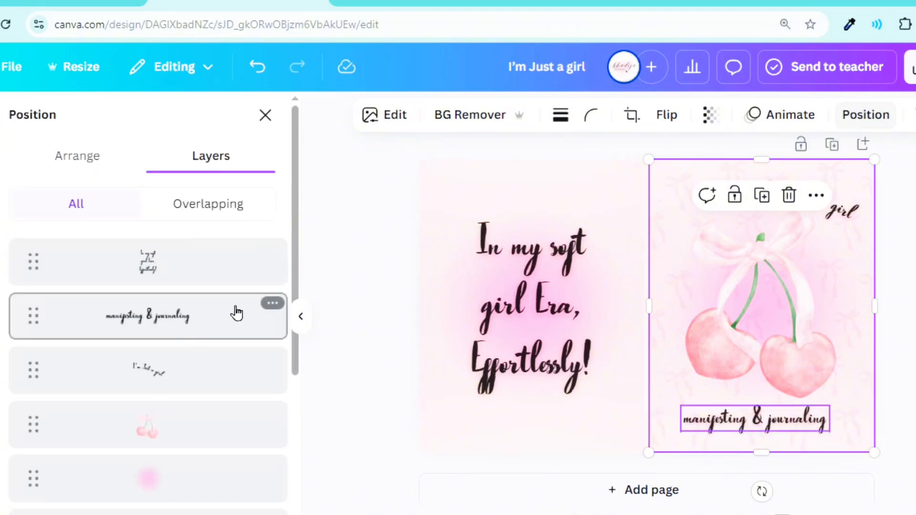
drag(296, 261, 225, 493)
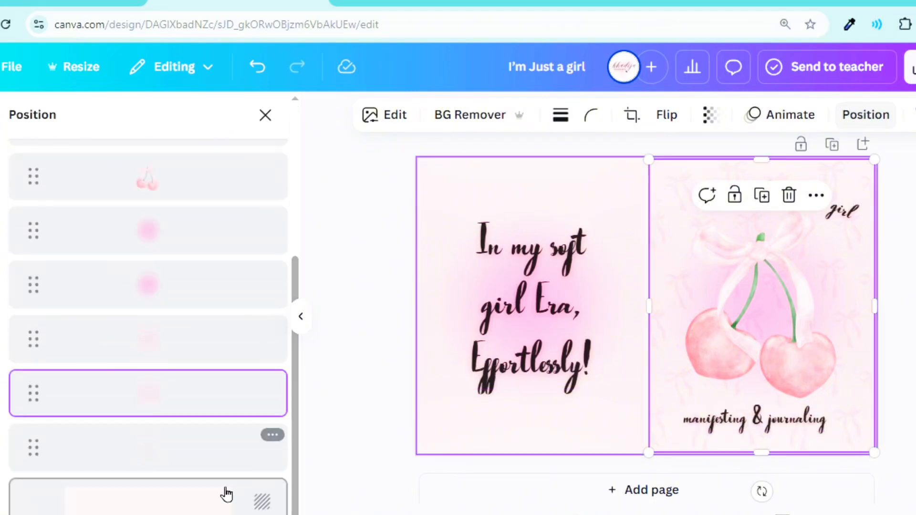
click(181, 463)
click(762, 195)
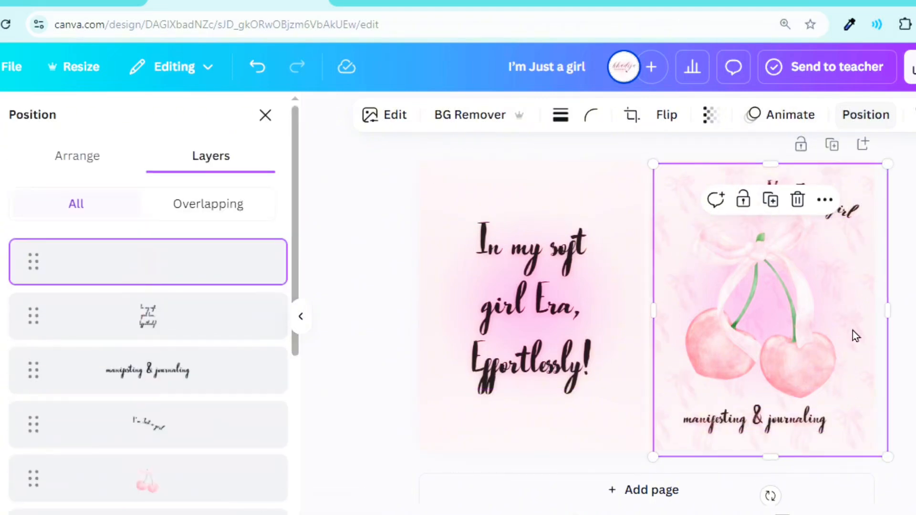
drag(855, 336, 593, 333)
- Lower the copied bow pattern in the layer order behind the quote and fit it to the back cover up to the spine
scroll(86, 256, down, 5)
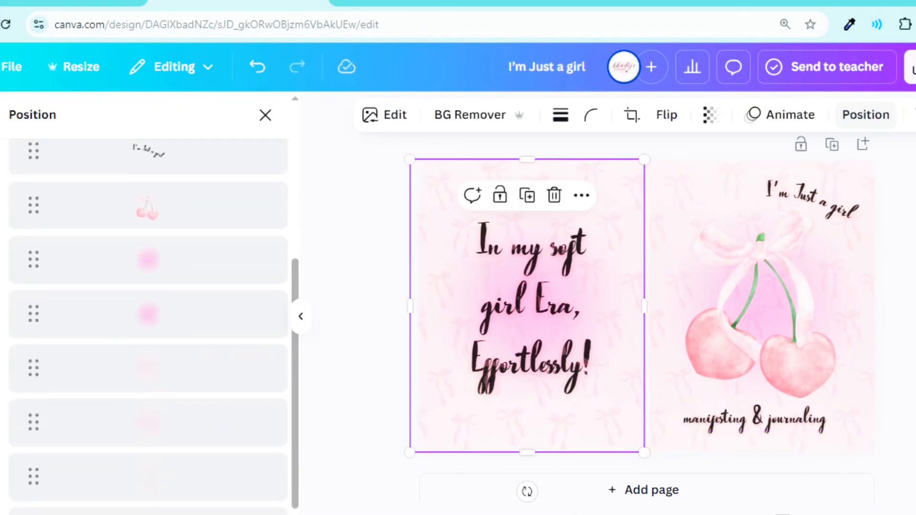
drag(90, 494, 114, 330)
click(360, 303)
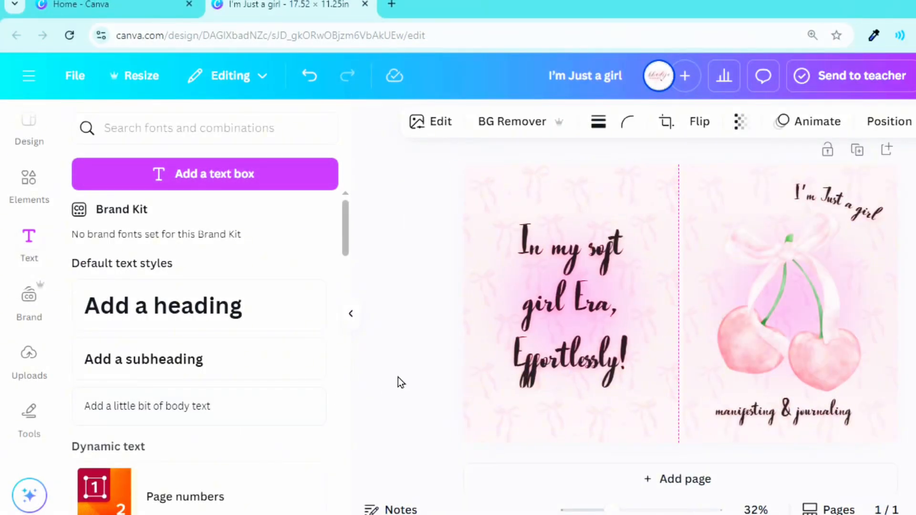
click(398, 377)
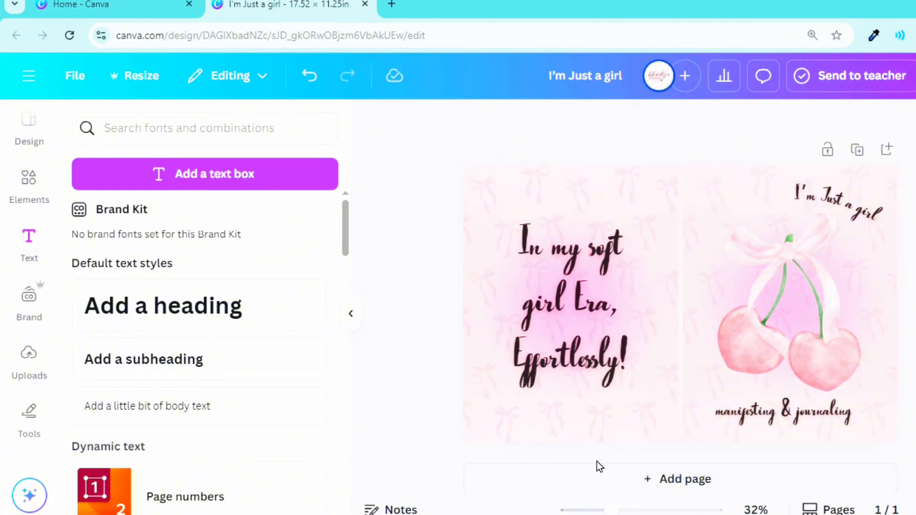
- Add the uploaded paperback cover template image to the page and scale it to fill the whole cover
click(692, 416)
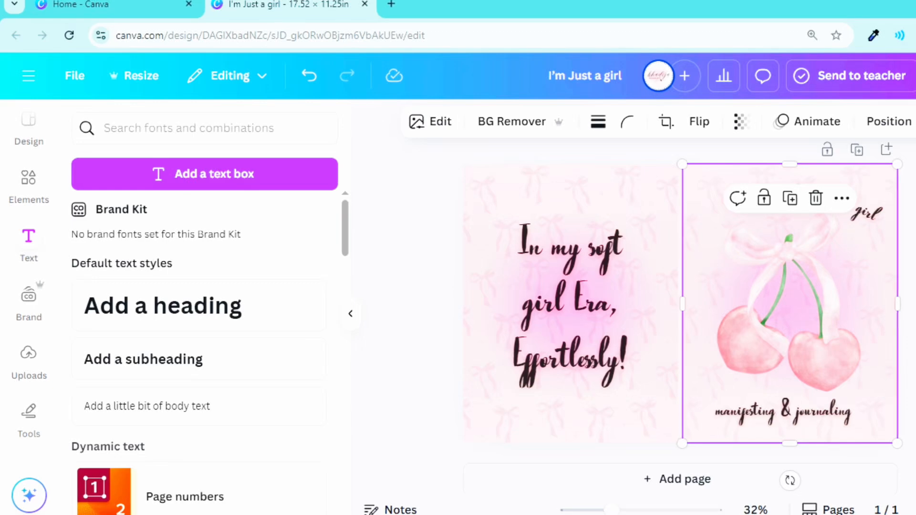
click(29, 357)
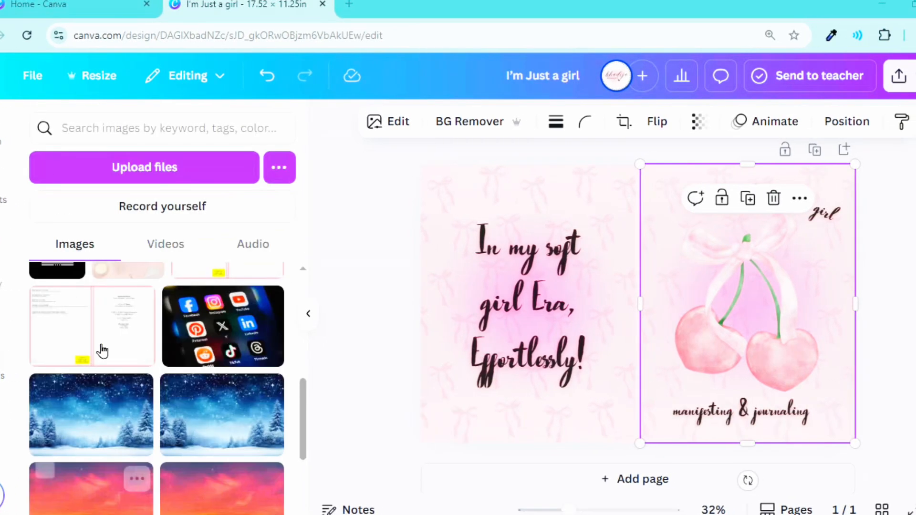
click(87, 319)
drag(665, 247, 720, 217)
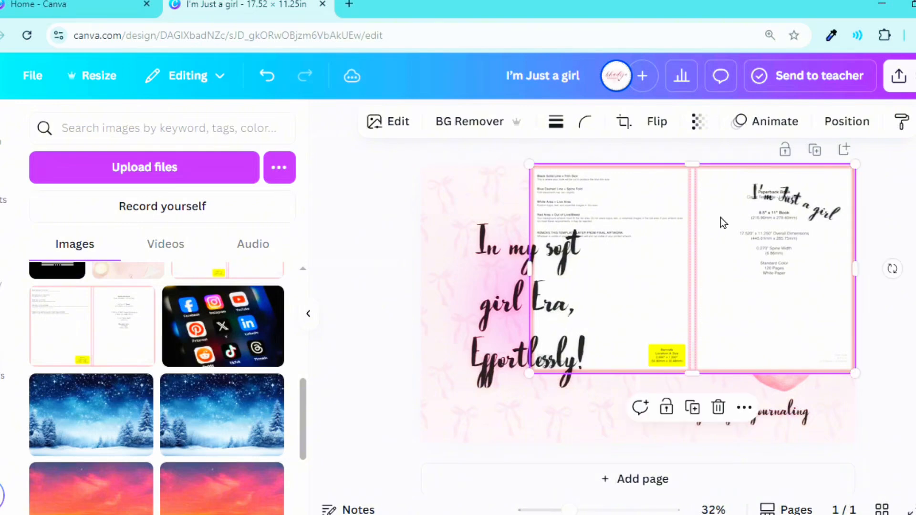
drag(533, 378, 435, 462)
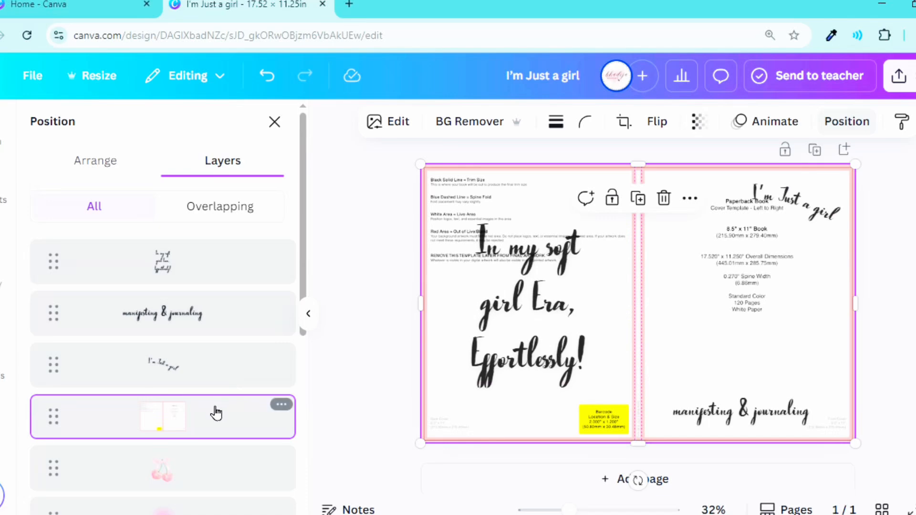
- Bring the cover template to the top of the layers and set its transparency to 60
drag(217, 412, 178, 255)
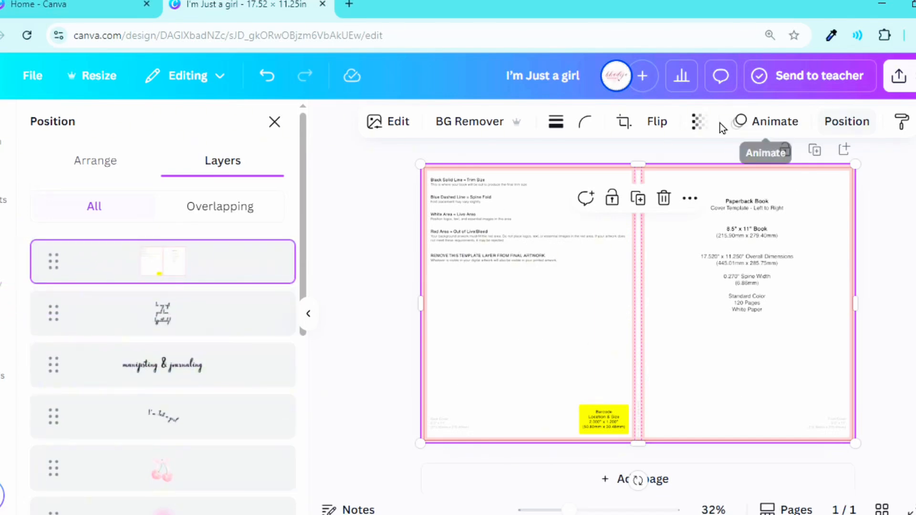
click(698, 122)
drag(728, 200, 690, 199)
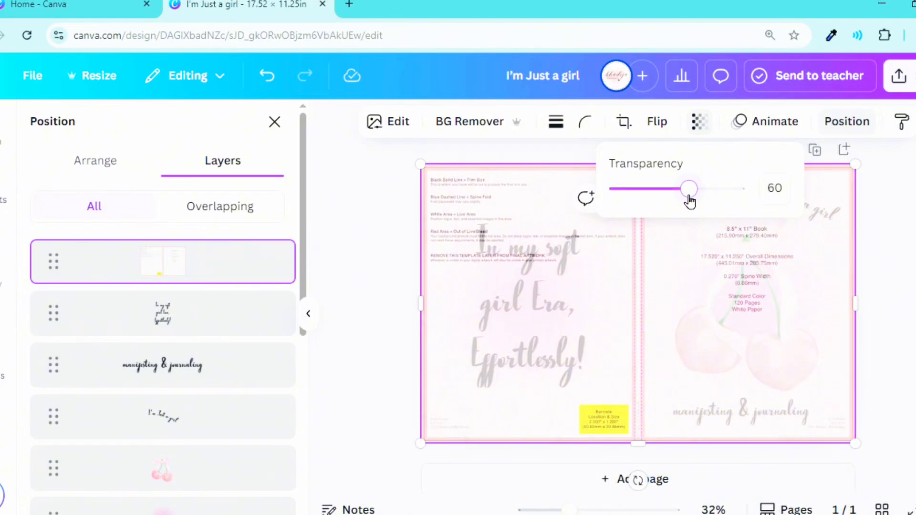
- Check the text and artwork against the translucent template's margins and barcode area, and delete the template from the page
key(Escape)
key(Escape)
key(Escape)
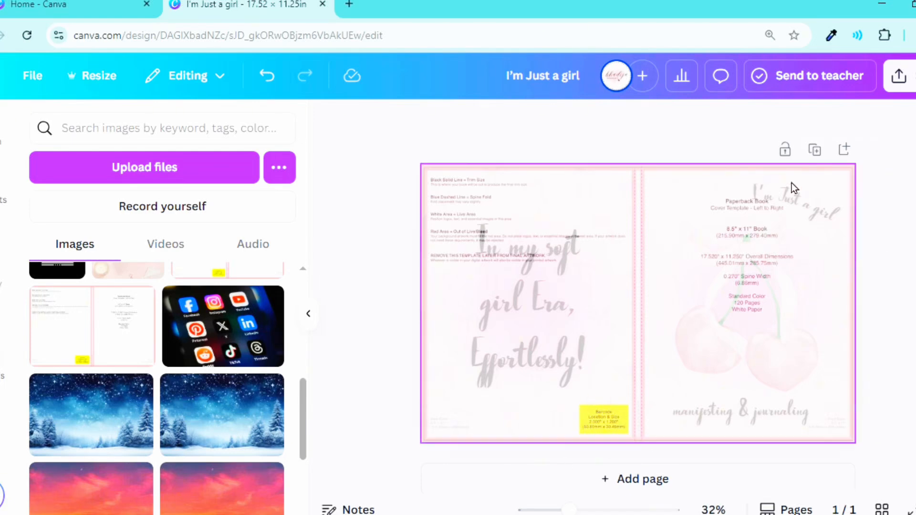
click(641, 339)
key(Delete)
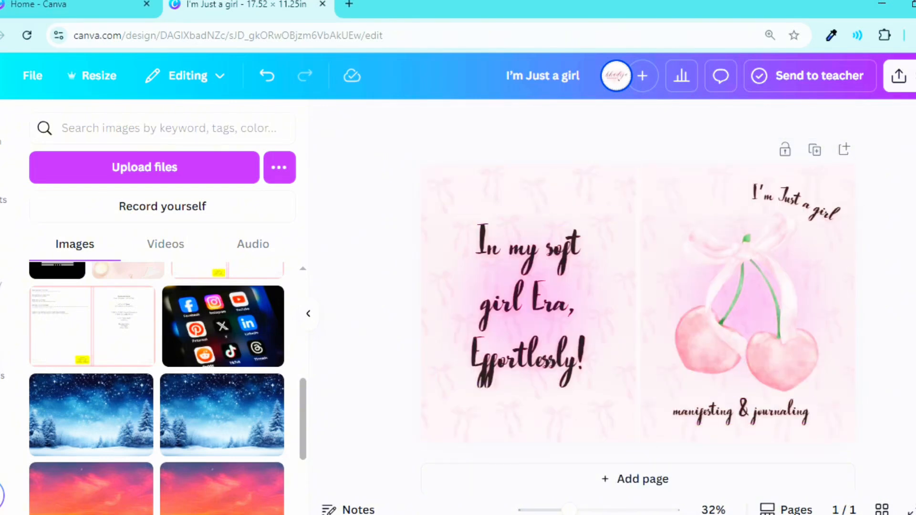
- Download the cover as PDF Print with the CMYK (best for professional printing) color profile
click(906, 76)
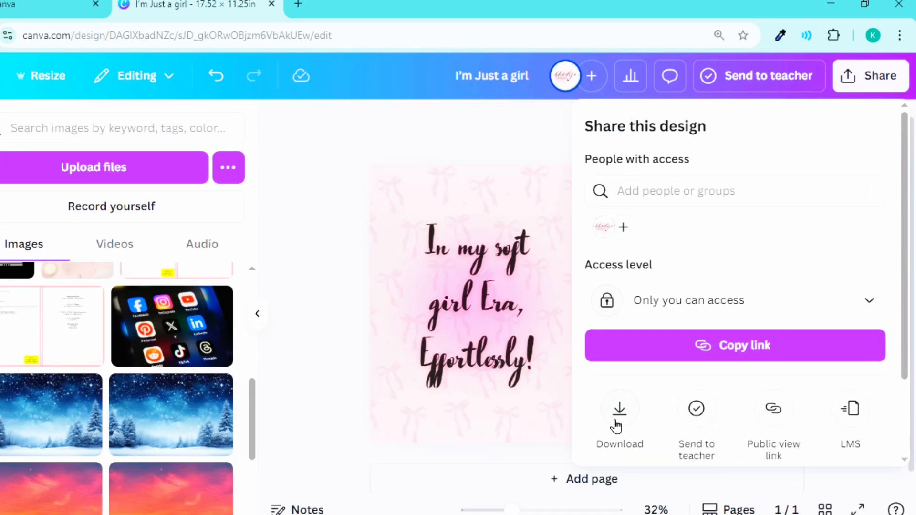
click(619, 410)
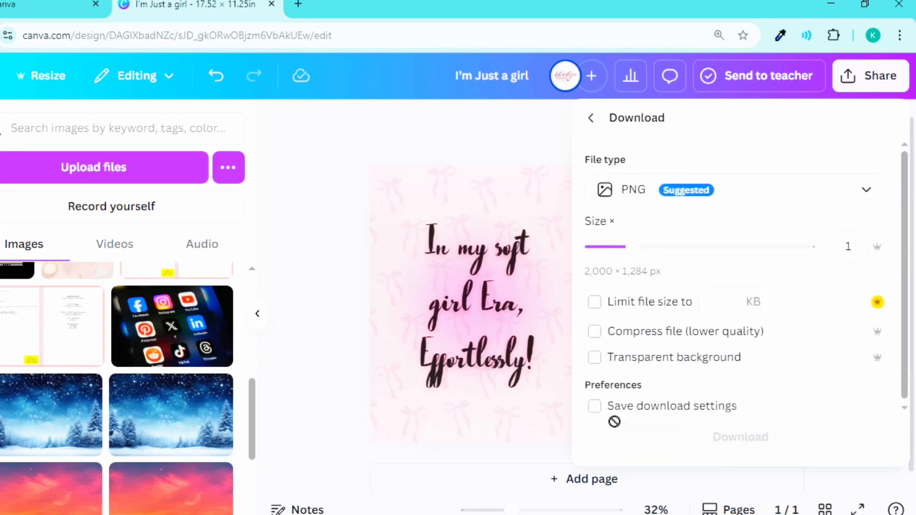
click(653, 198)
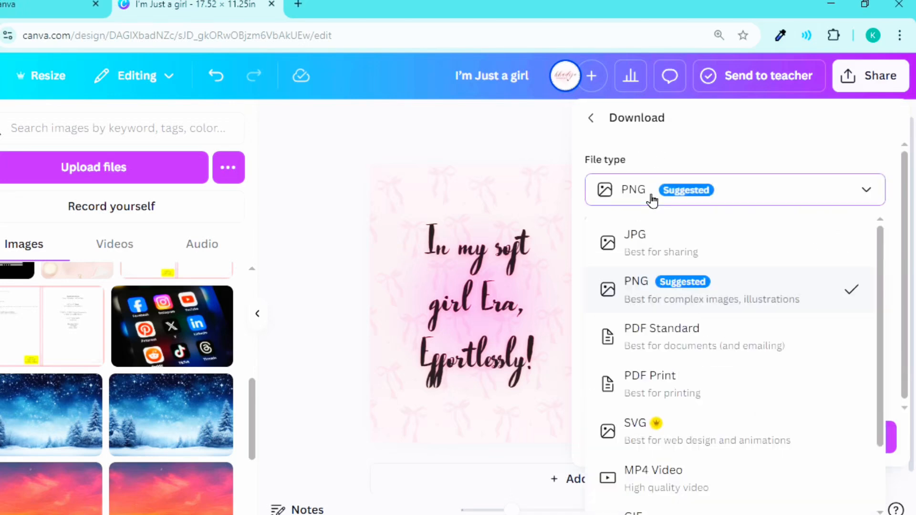
click(671, 385)
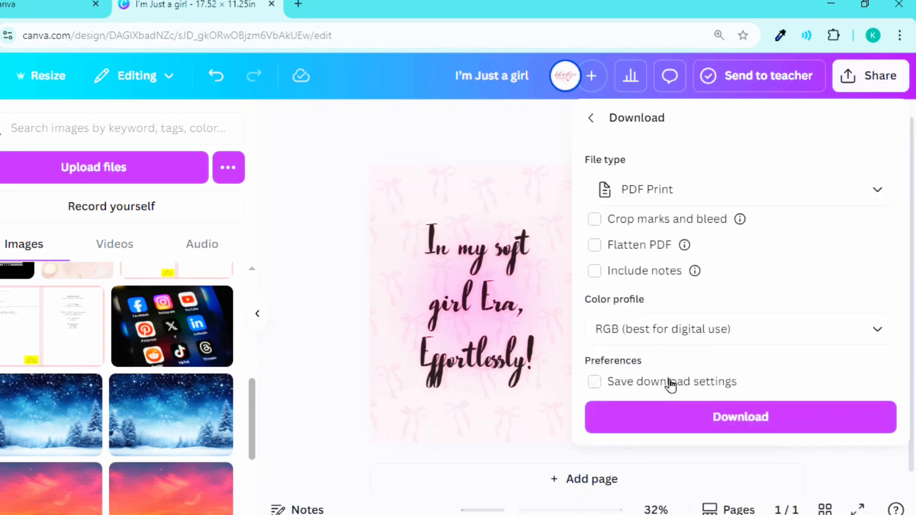
click(640, 340)
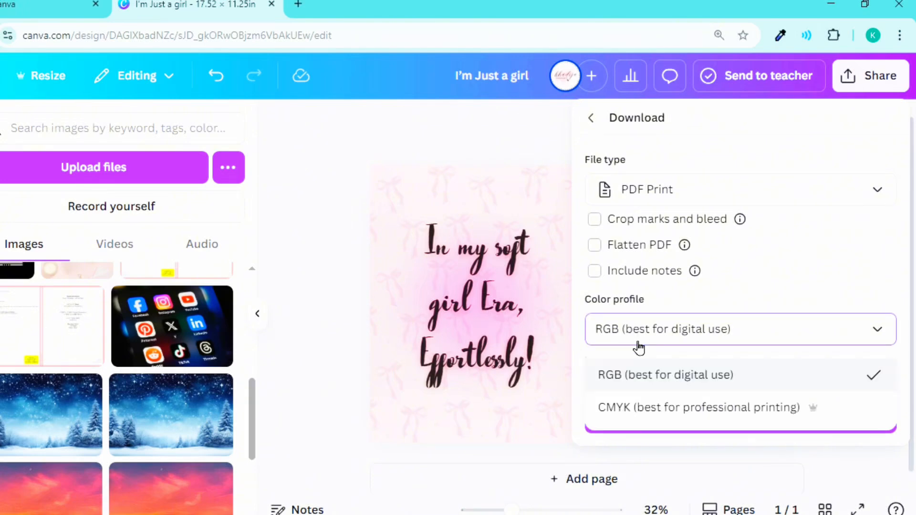
click(648, 413)
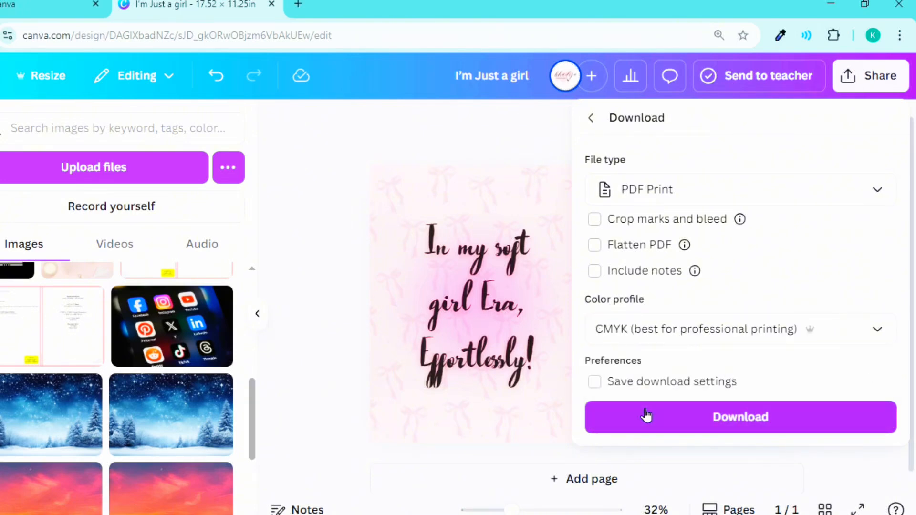
click(633, 426)
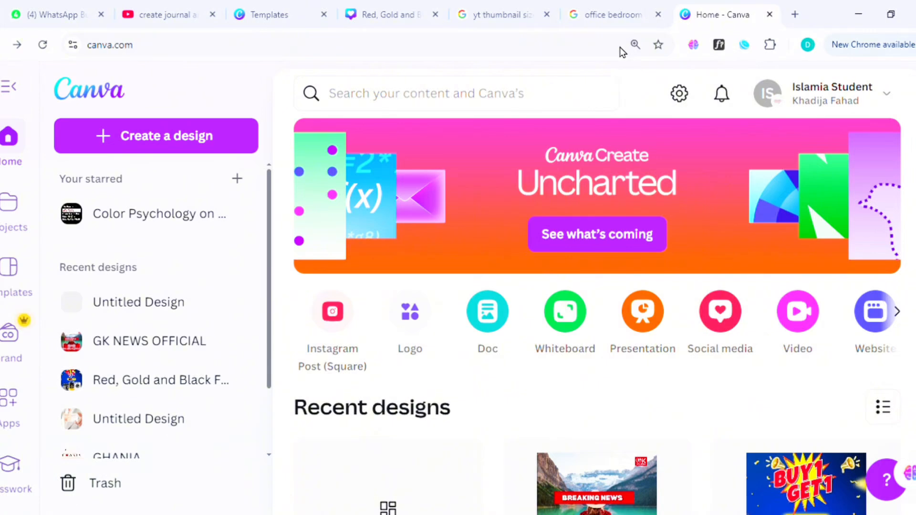
- Create a new custom-size design 8.5 in wide and 11 in high
click(102, 137)
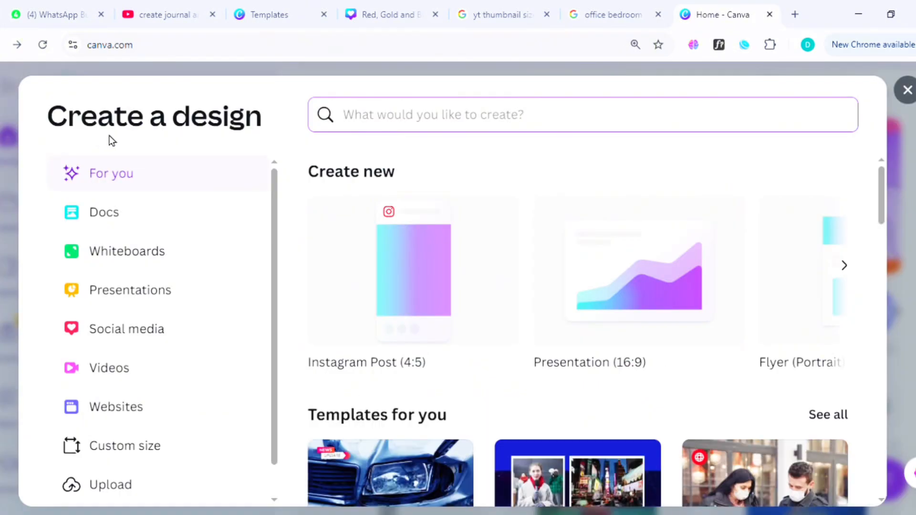
click(172, 457)
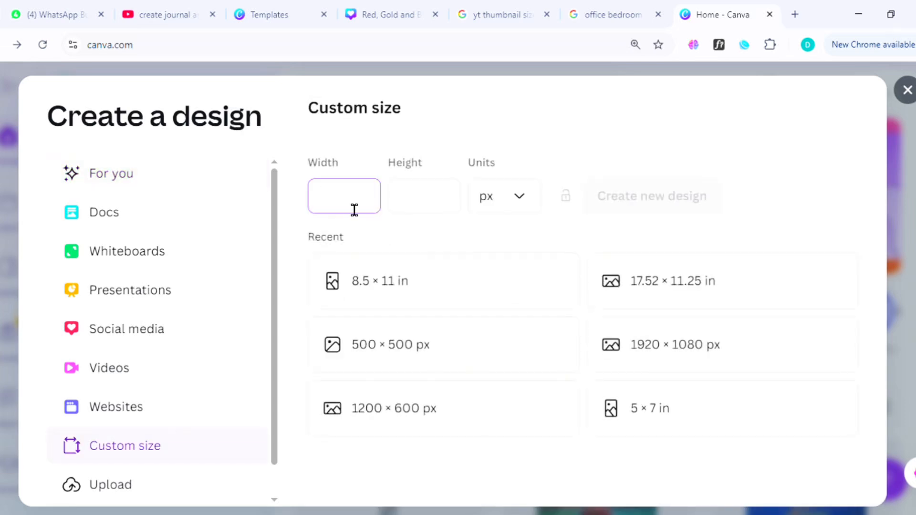
click(498, 211)
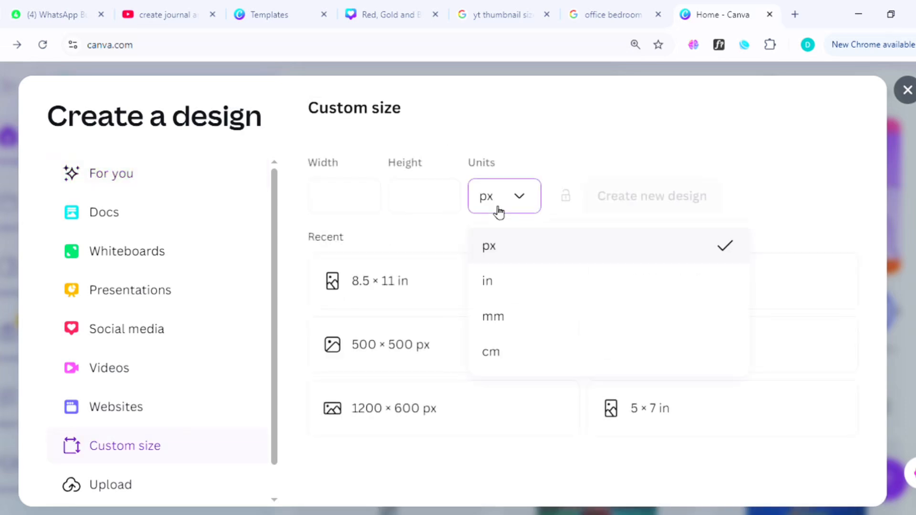
click(518, 297)
click(343, 219)
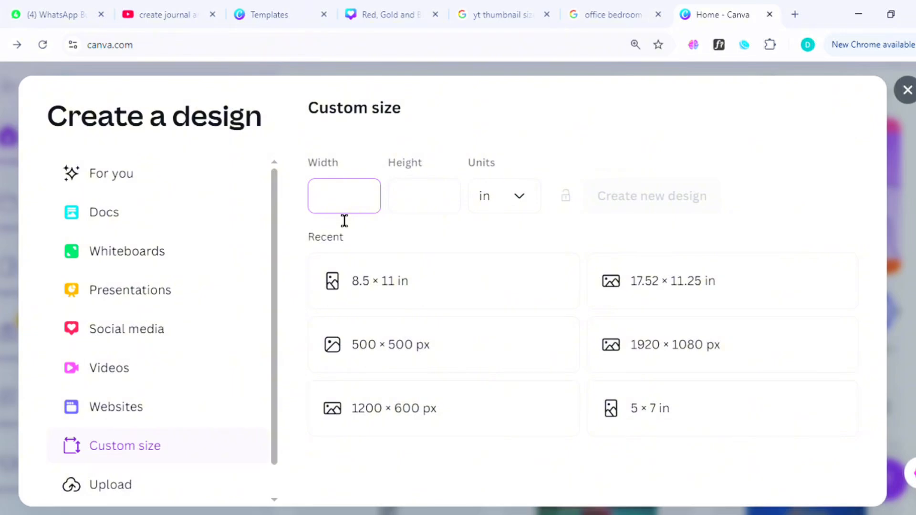
text(8.5)
click(415, 213)
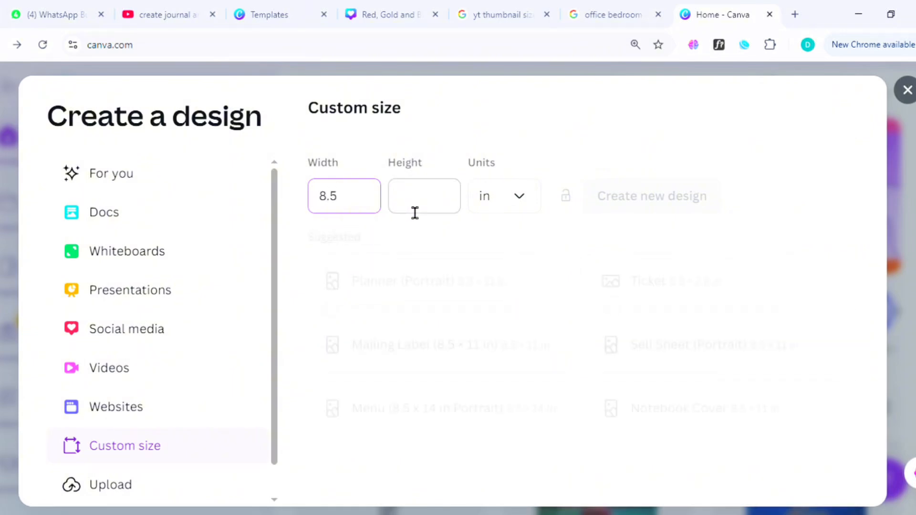
text(11)
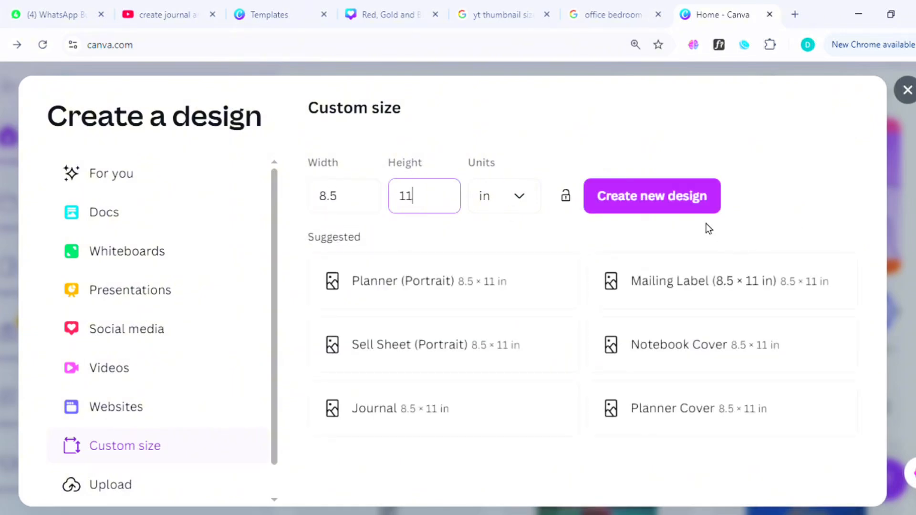
click(682, 211)
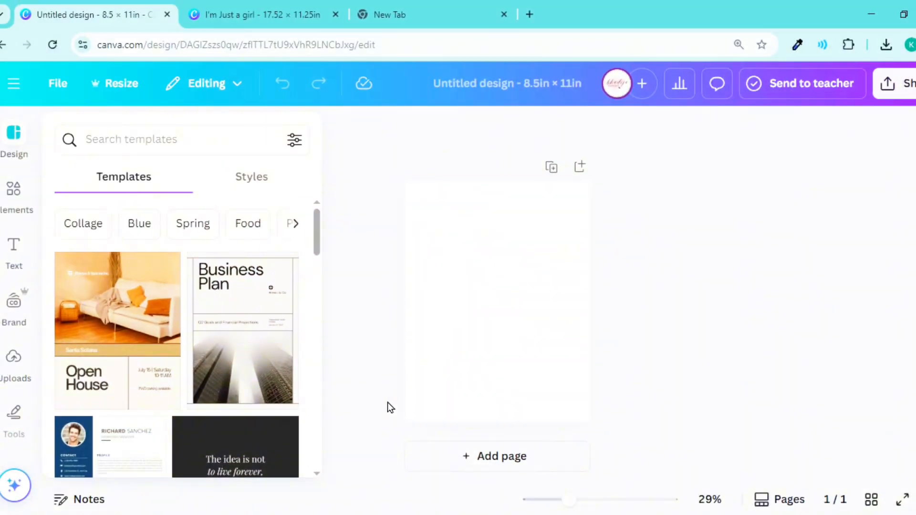
- Add a straight horizontal line to the blank page, place it near the top and stretch it almost across the page width
click(462, 373)
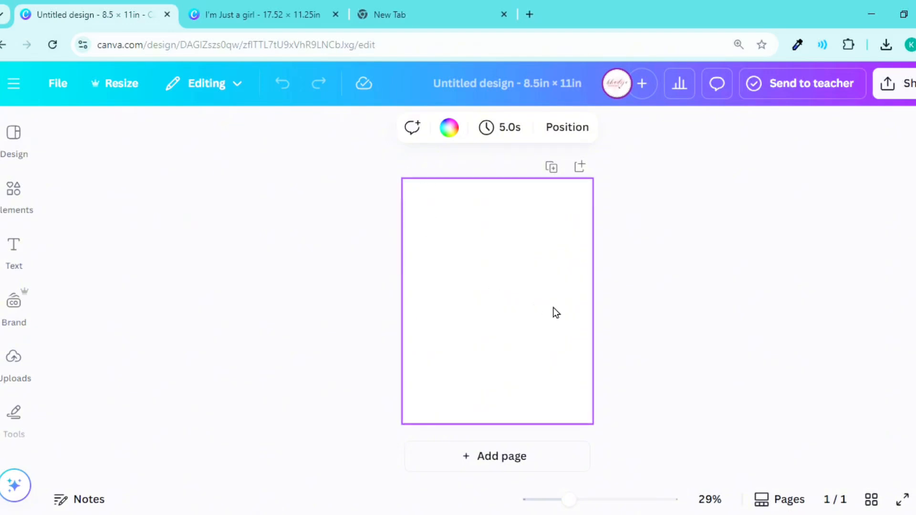
click(15, 200)
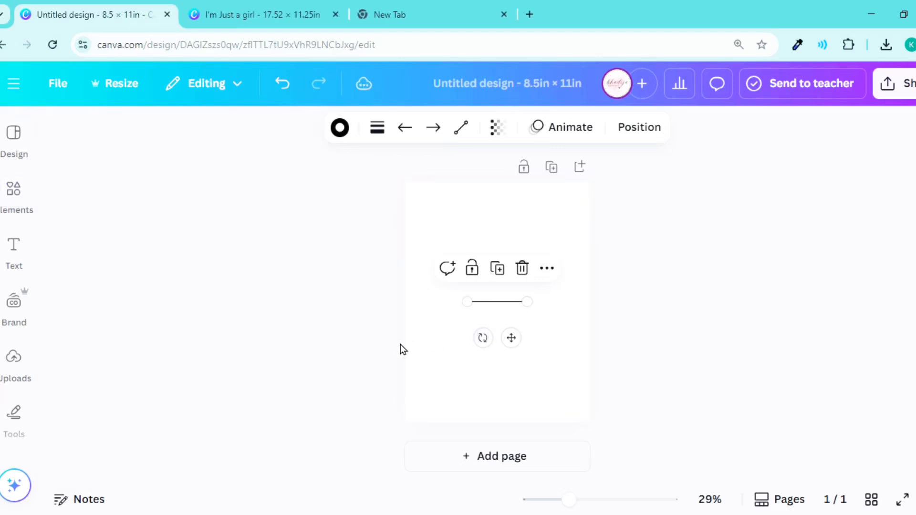
drag(527, 301, 606, 303)
drag(548, 337, 513, 264)
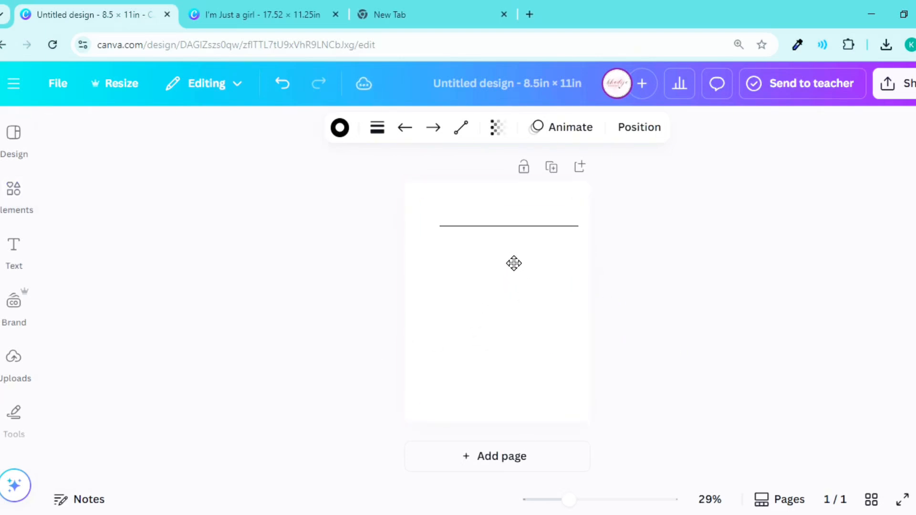
drag(439, 227, 420, 227)
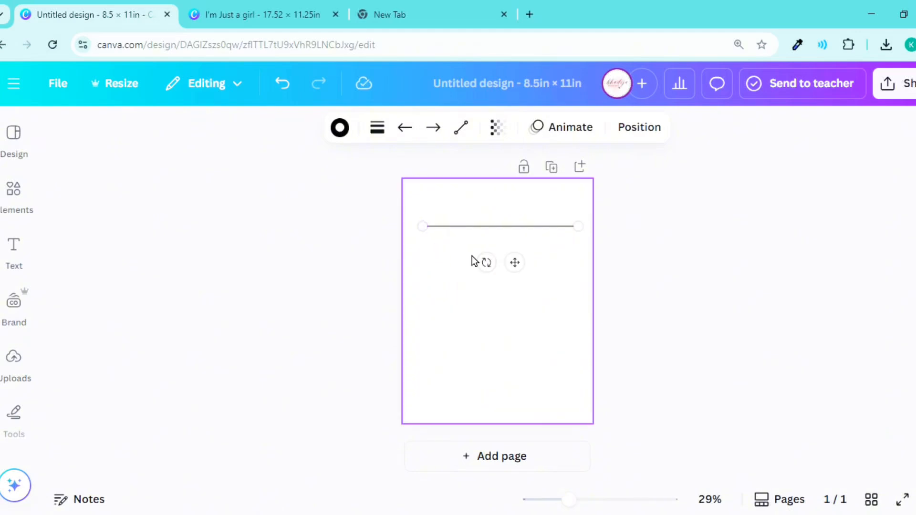
- Duplicate the line repeatedly at even spacing until twelve ruled lines run down the page
mouse_move(513, 262)
mouse_down()
mouse_move(501, 265)
mouse_move(511, 275)
mouse_up()
click(499, 210)
click(498, 225)
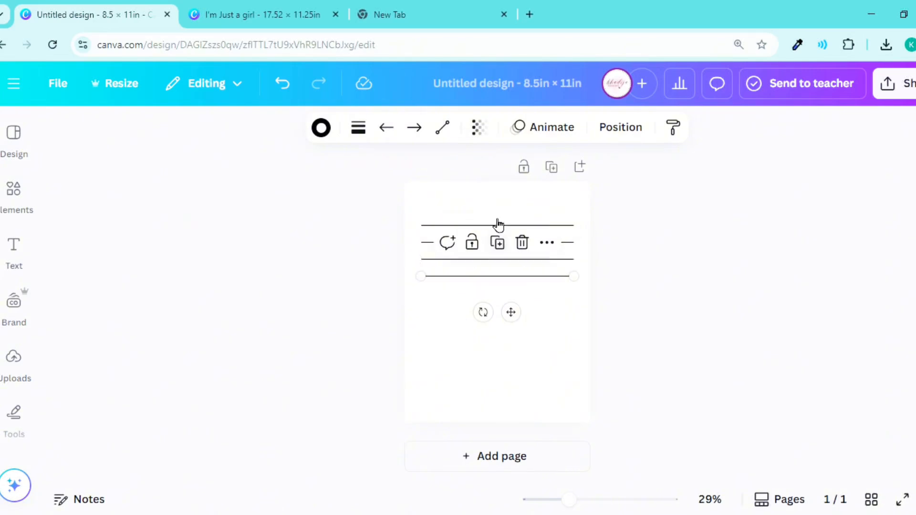
click(497, 245)
click(497, 262)
click(497, 280)
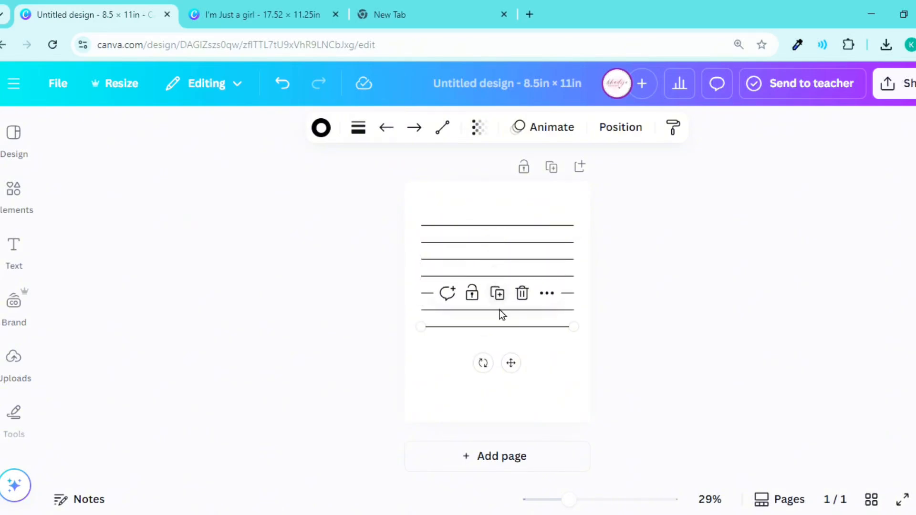
click(497, 296)
click(496, 313)
click(496, 329)
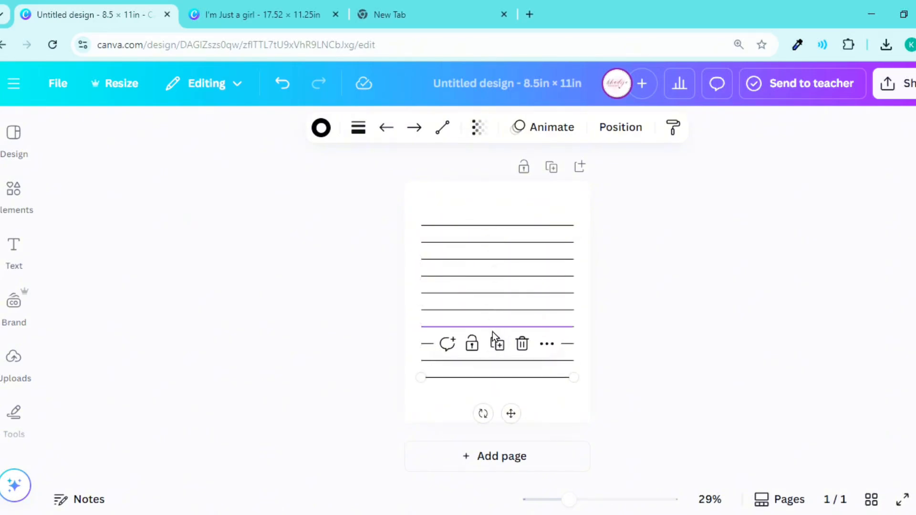
click(494, 344)
click(490, 361)
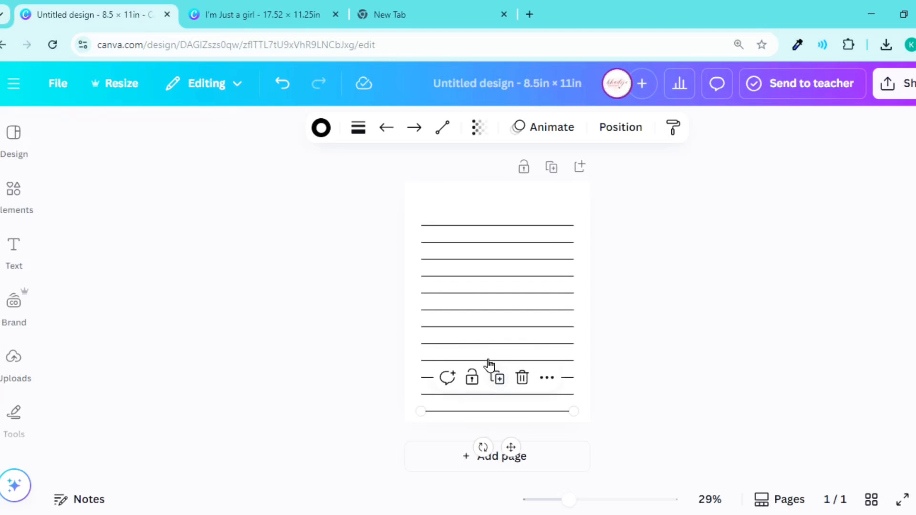
drag(376, 215, 378, 217)
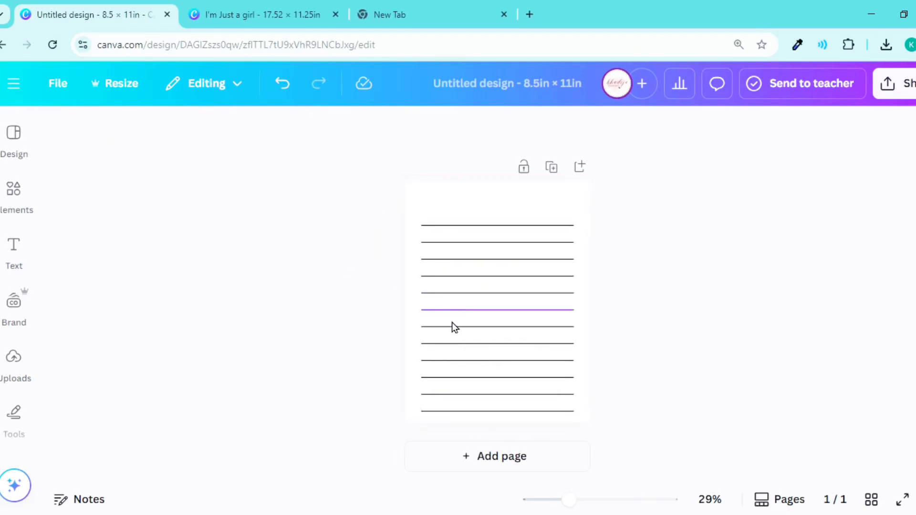
- Nudge the lines below the first one slightly upward to free space at the page's bottom
click(430, 242)
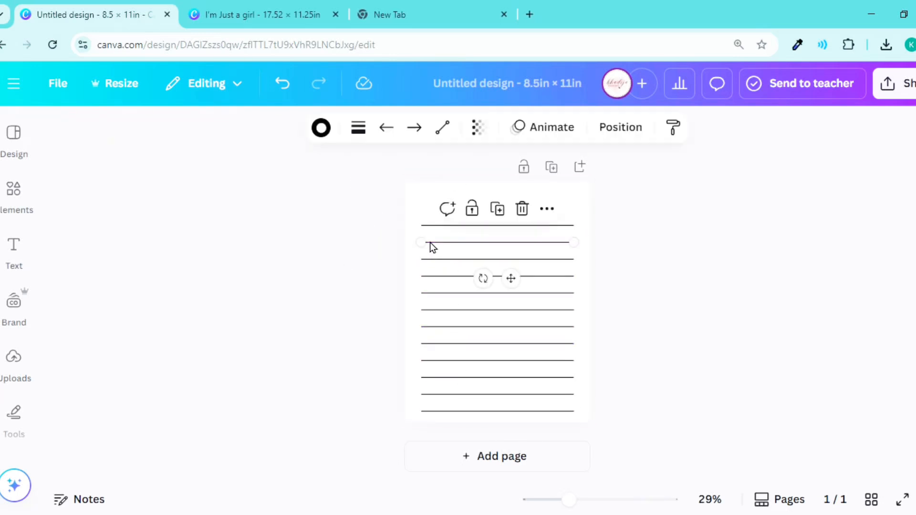
drag(431, 243, 460, 315)
click(460, 313)
key(Up)
click(457, 328)
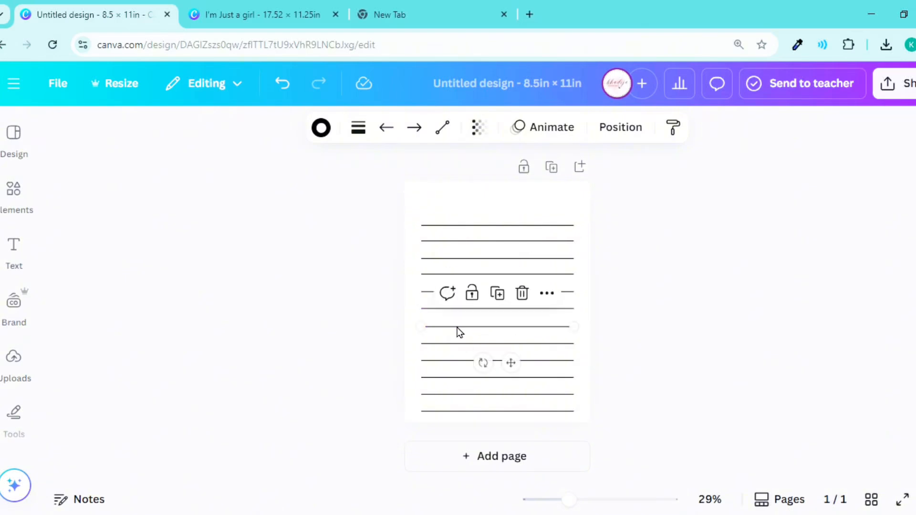
key(Up)
click(456, 350)
key(Up)
click(455, 365)
key(Up)
drag(455, 391, 454, 412)
- Duplicate the lowest line below itself, and scale and shift all the lines together to fit within the page's bottom margin
click(499, 380)
drag(515, 450, 509, 458)
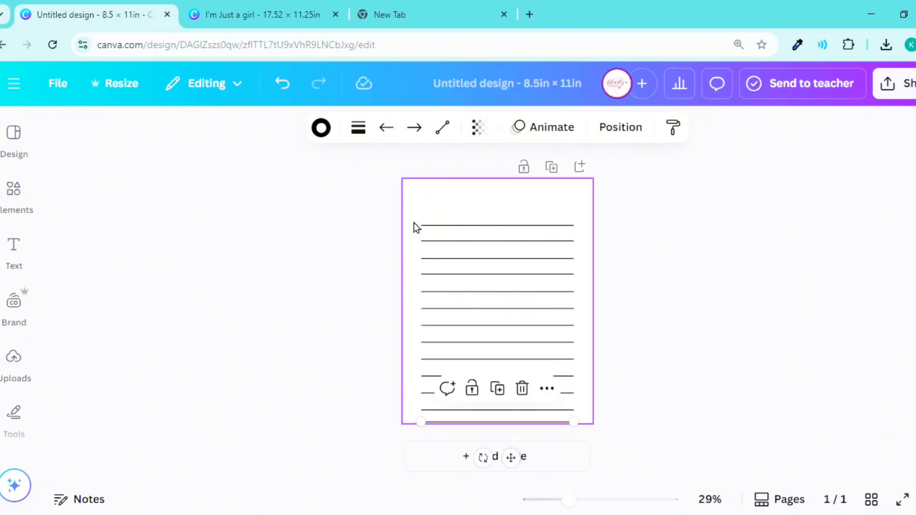
drag(415, 224, 498, 457)
drag(515, 423, 513, 403)
click(364, 379)
drag(454, 403, 454, 409)
click(361, 401)
drag(355, 215, 528, 470)
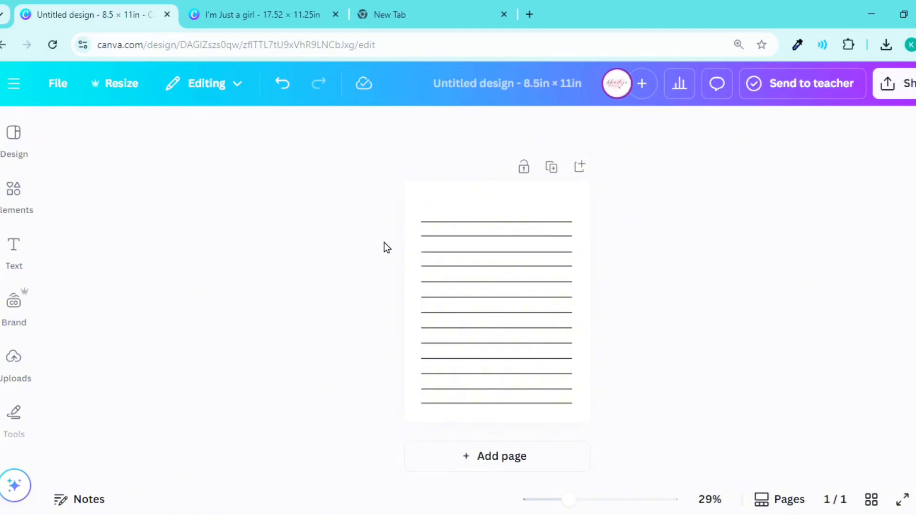
- Add a subheading reading "My Notes" and place it centred above the first ruled line
click(17, 253)
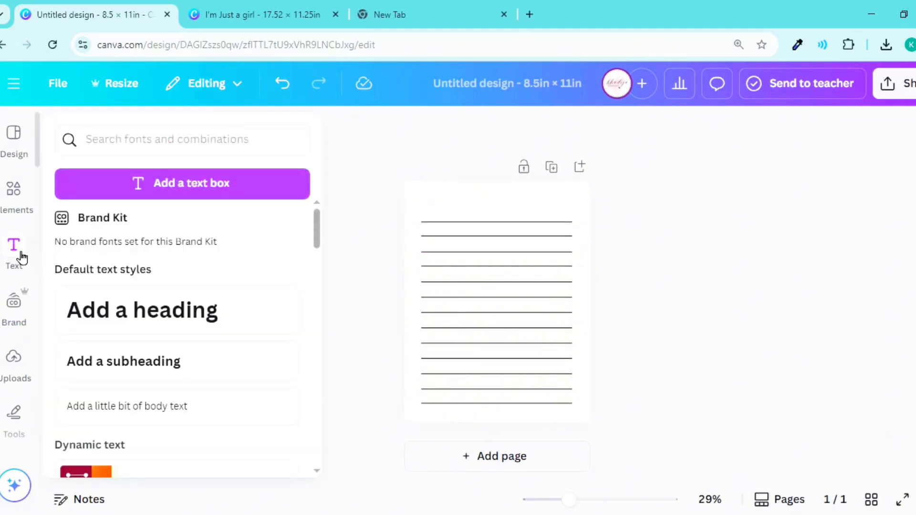
click(116, 365)
text(M)
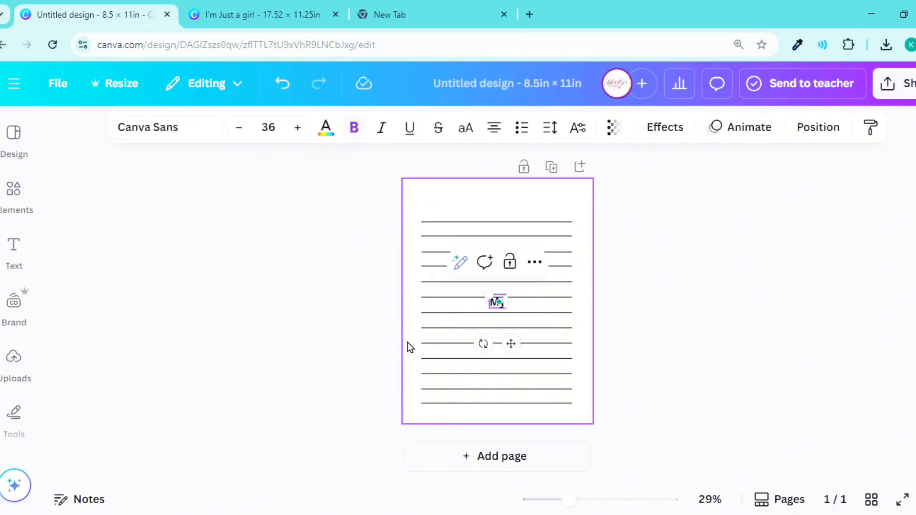
text(y No)
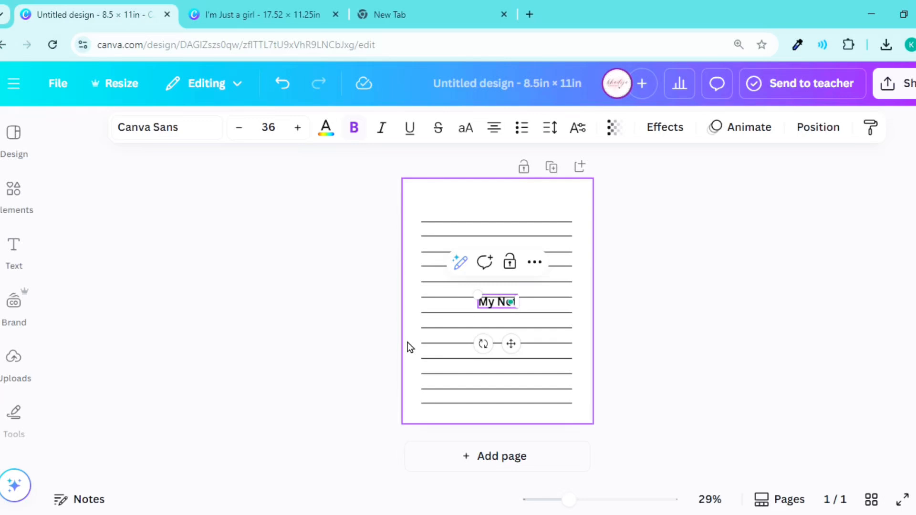
text(tes)
drag(511, 344, 514, 256)
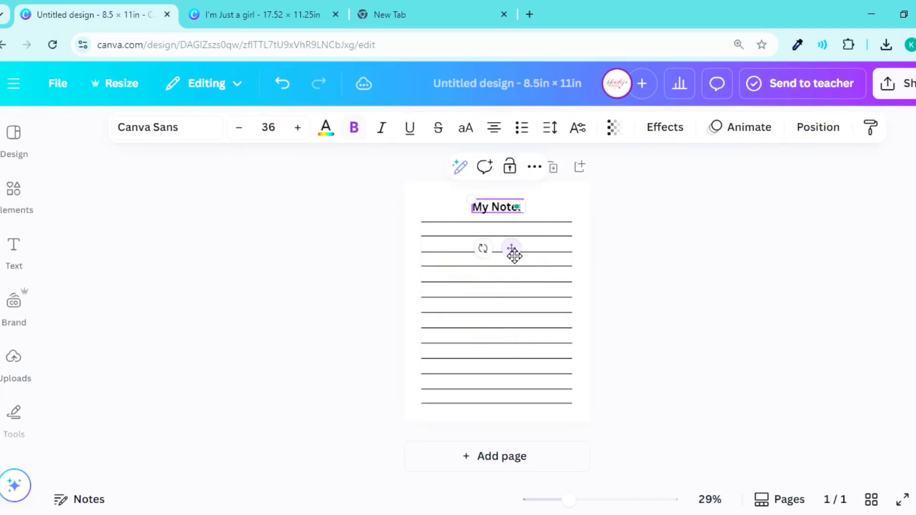
- Set the "My Notes" title in the Just Believe font and enlarge it to size 47.2
click(191, 135)
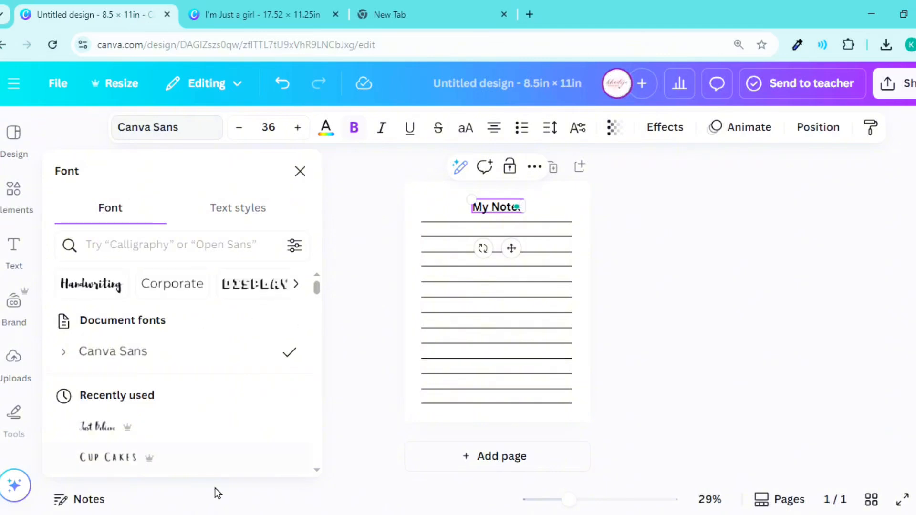
click(186, 428)
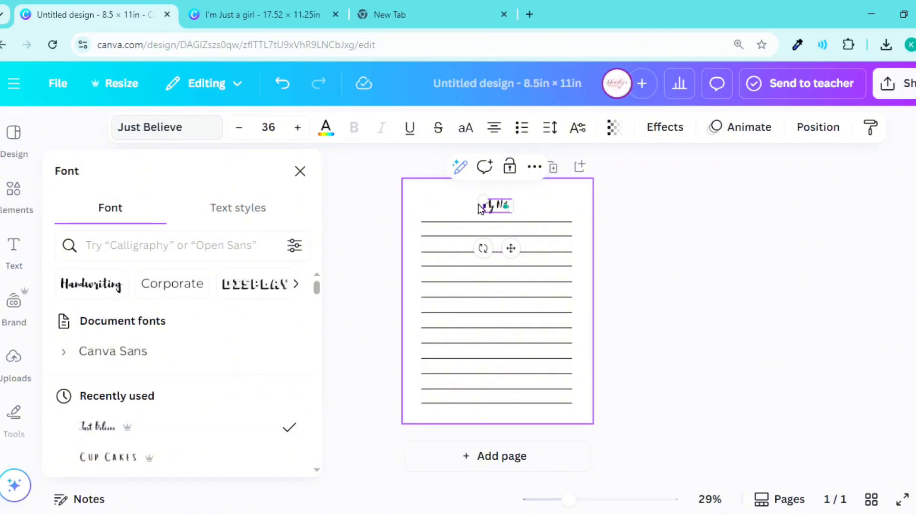
drag(483, 199, 474, 195)
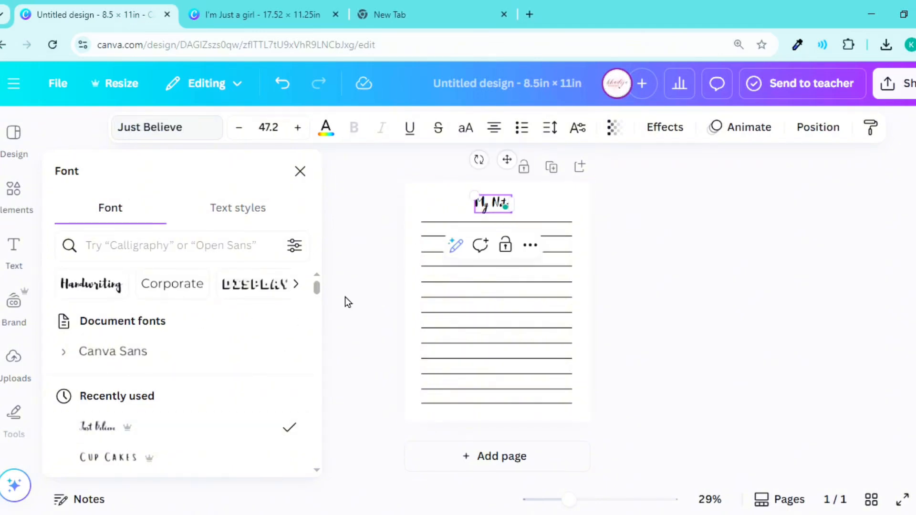
click(300, 181)
click(369, 254)
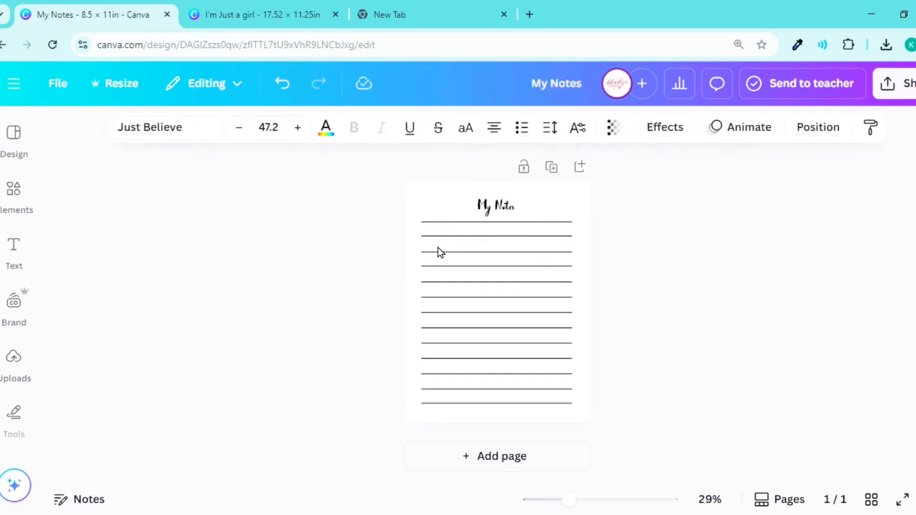
click(349, 255)
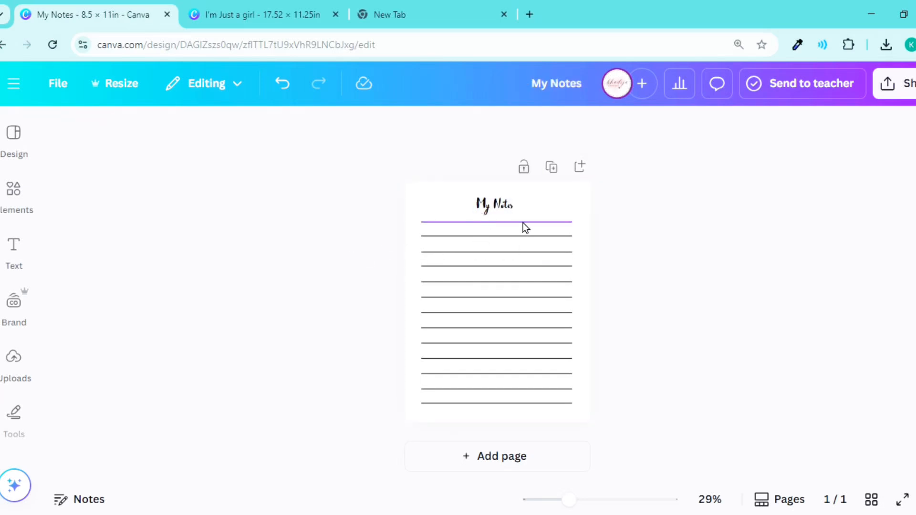
- Search the elements for "aesthetic coquette" and add the pink ribbon bow graphic to the page
click(37, 215)
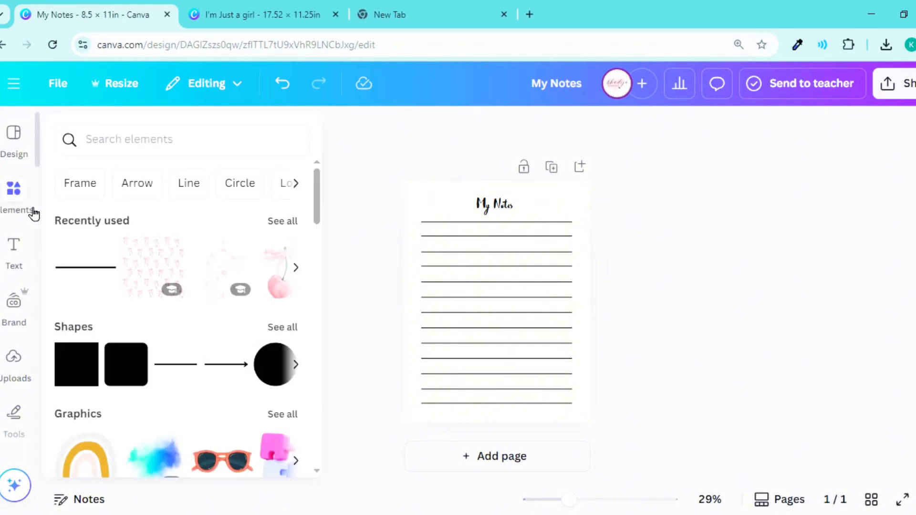
click(101, 125)
text(coq)
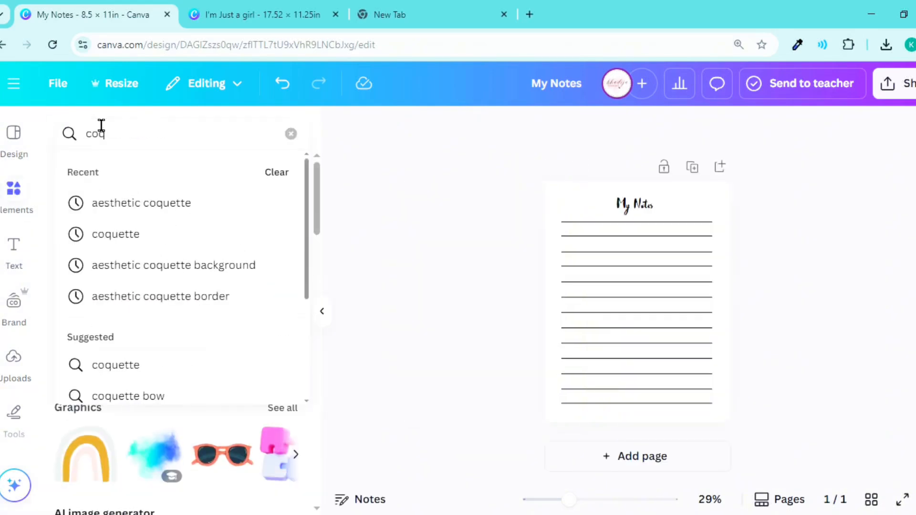
click(133, 210)
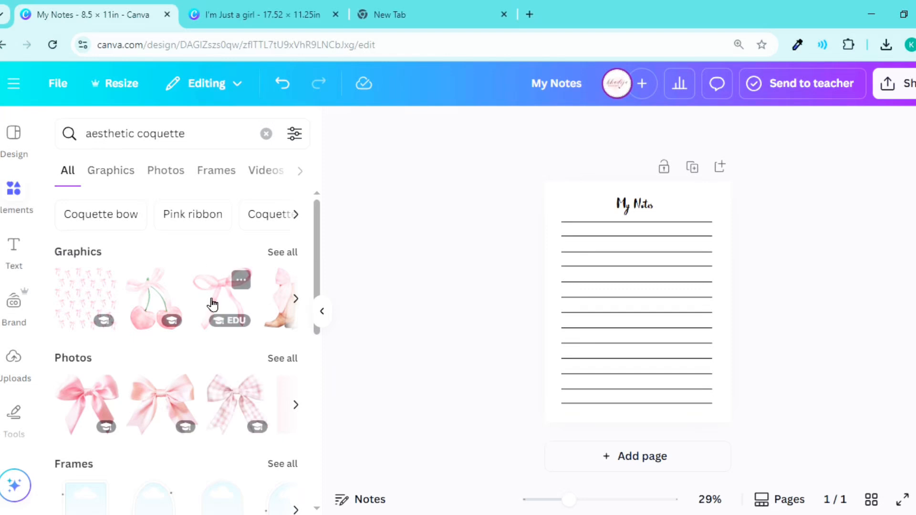
click(222, 296)
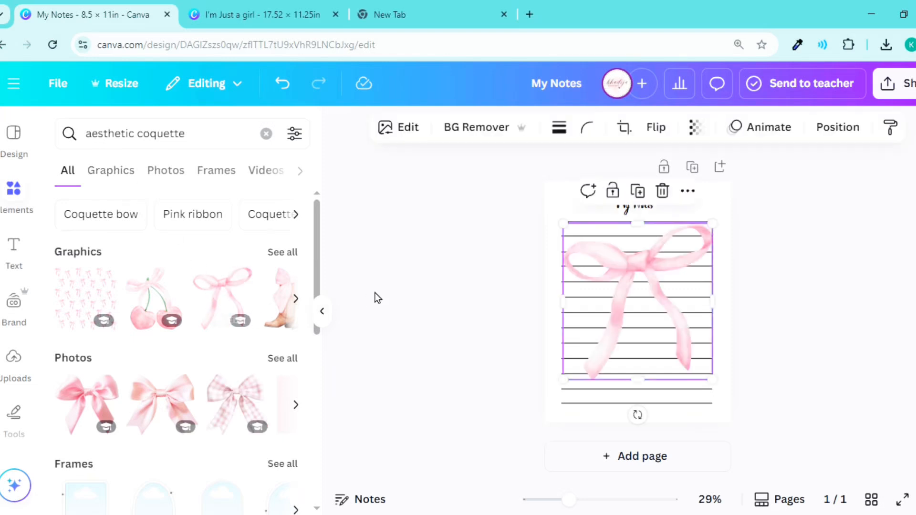
- Shrink the pink bow to a small accent, place it just right of the "My Notes" title and tilt it
click(322, 311)
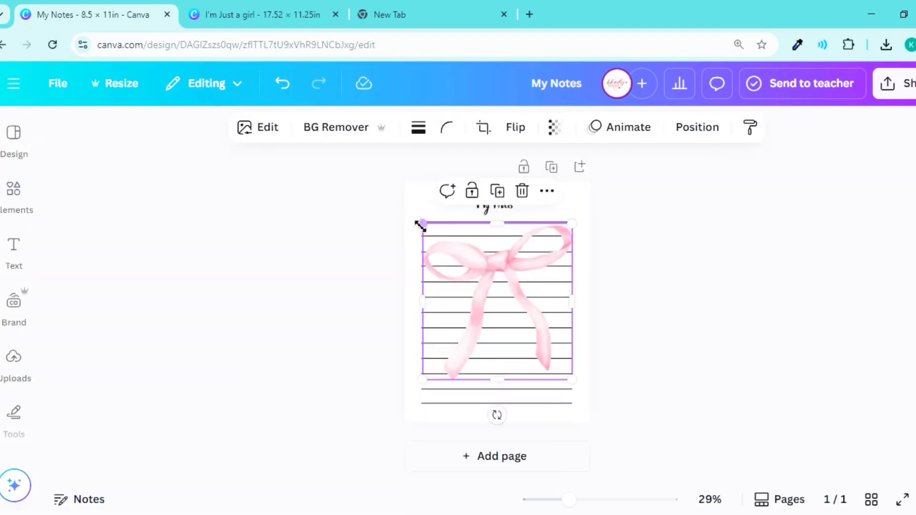
drag(420, 224, 538, 372)
drag(574, 413, 558, 243)
drag(535, 193, 543, 202)
drag(535, 250, 528, 263)
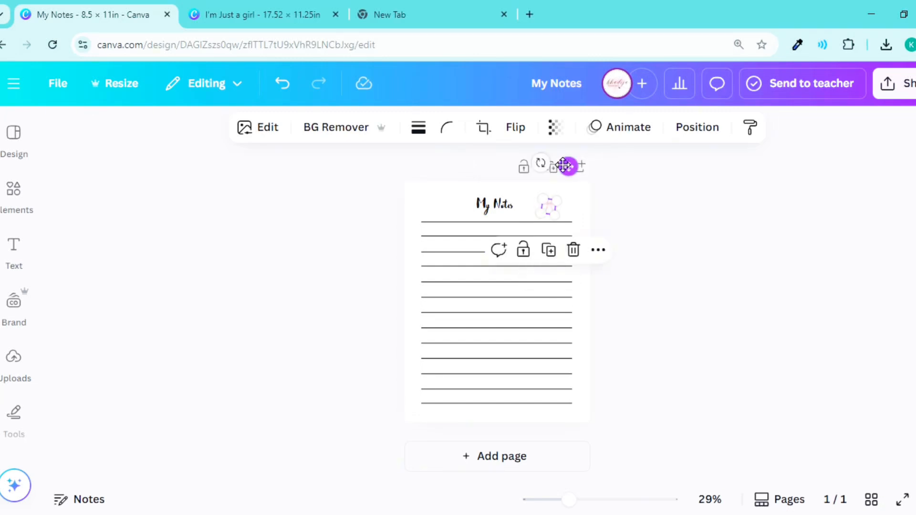
- Nudge the pink bow slightly closer to the "My Notes" title, keeping it level with the text above the first line
drag(563, 165, 555, 165)
click(493, 205)
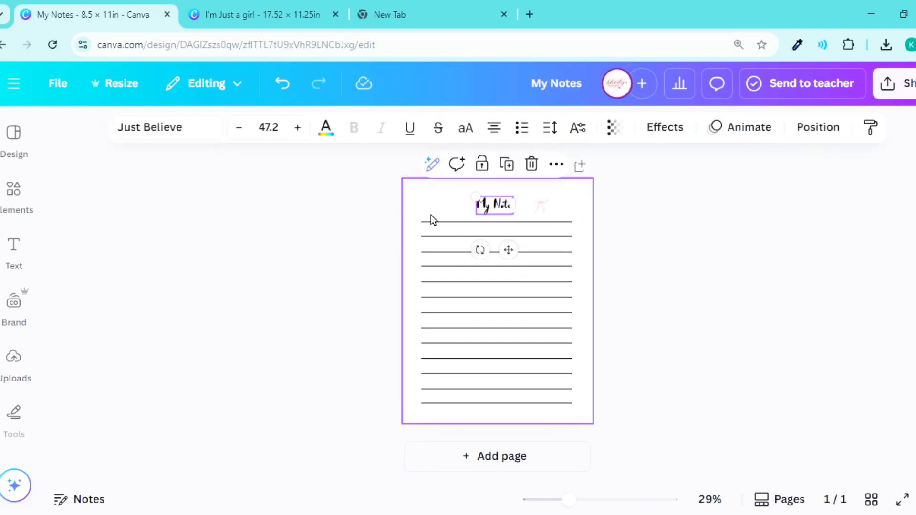
click(415, 213)
click(494, 206)
click(541, 206)
click(372, 286)
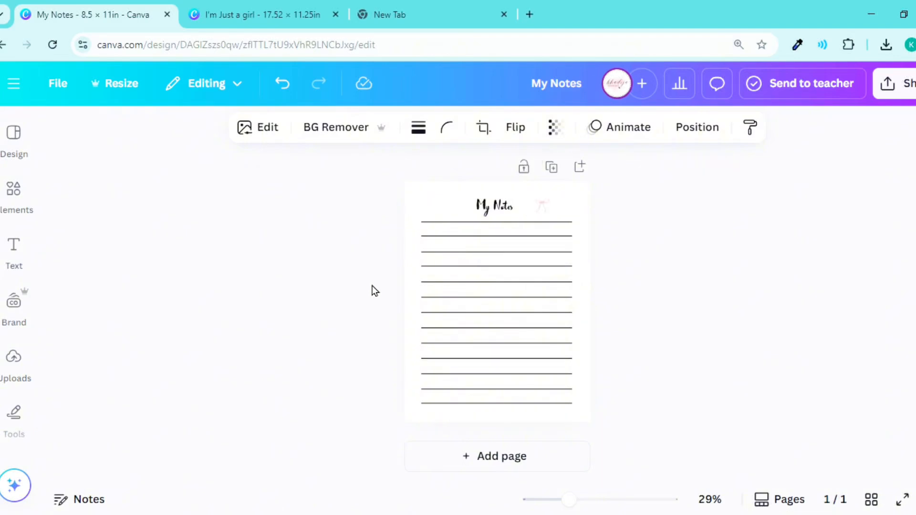
- Duplicate the pink bow and place the copy on the left side of the "My Notes" title, matching the first bow
click(533, 211)
click(543, 207)
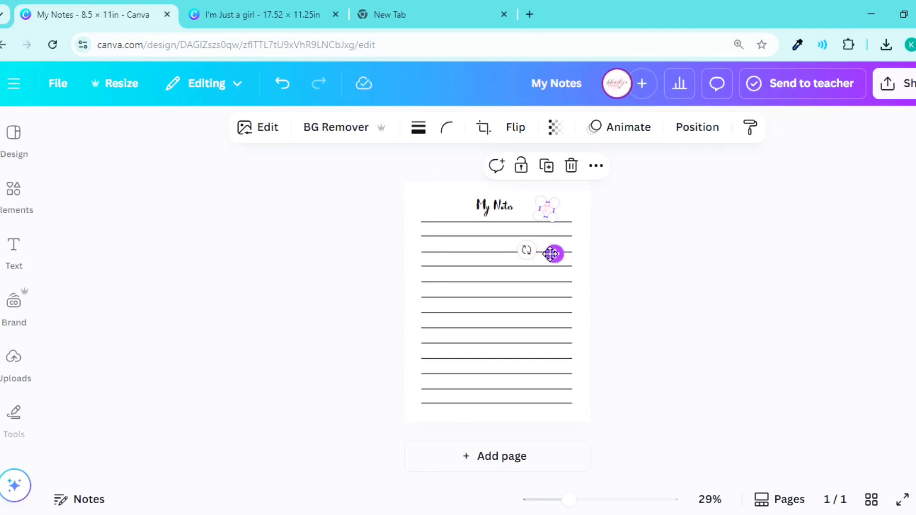
drag(552, 253, 452, 250)
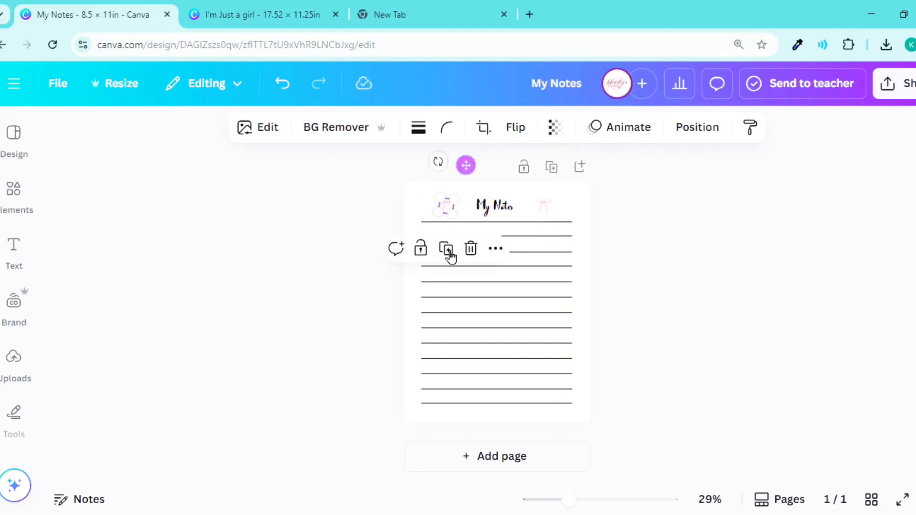
click(342, 302)
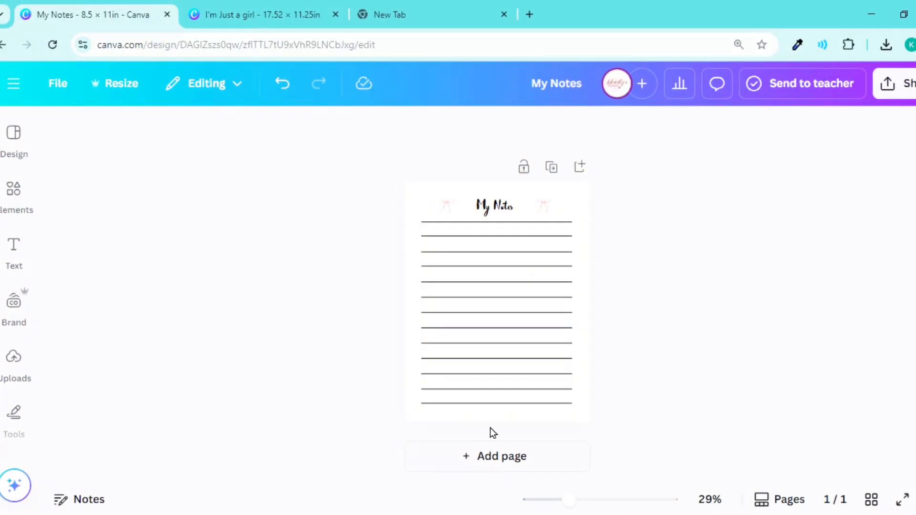
- Show the pages in grid view and duplicate the "My Notes" page repeatedly until there are 17 identical pages
click(871, 500)
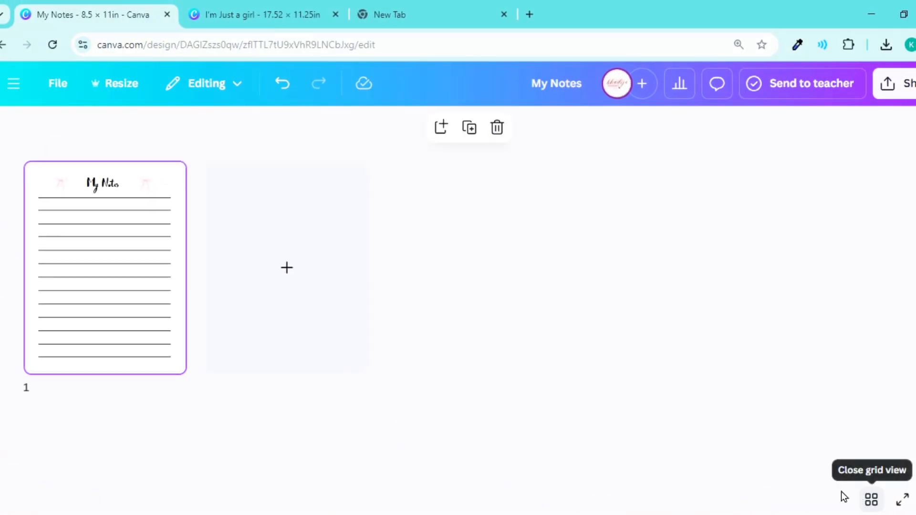
click(472, 133)
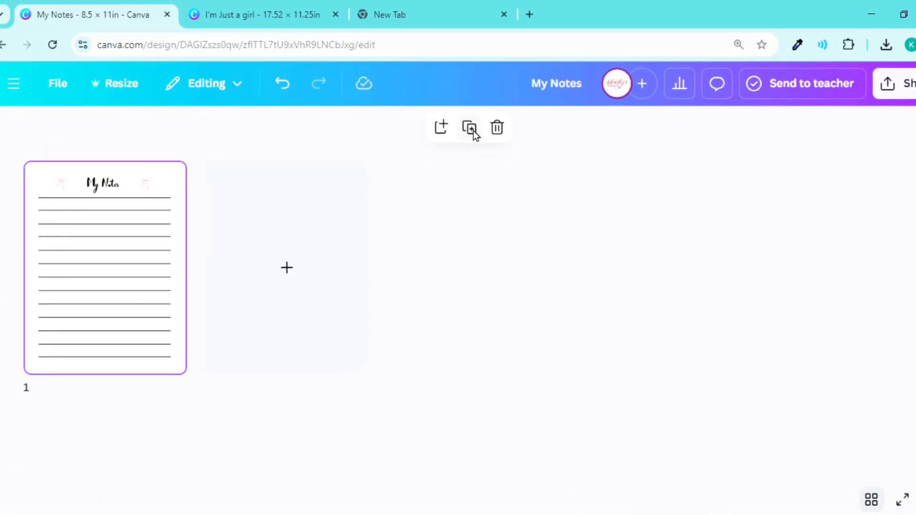
click(490, 132)
click(490, 132)
click(491, 133)
click(490, 133)
click(491, 133)
click(490, 132)
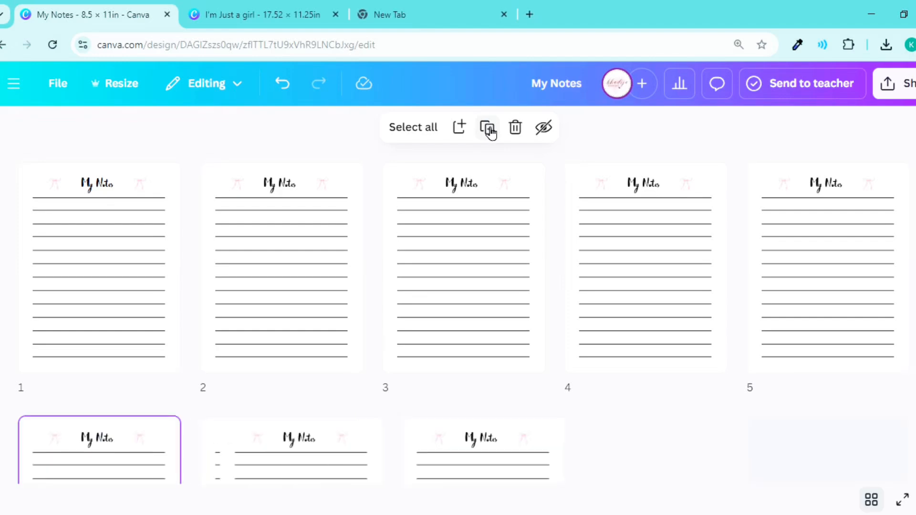
click(491, 133)
click(491, 132)
click(490, 132)
click(490, 133)
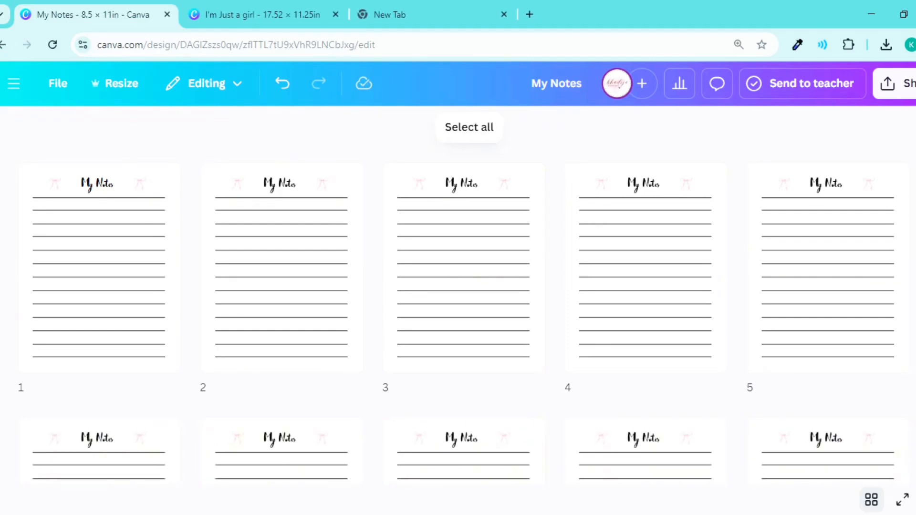
scroll(469, 295, down, 10)
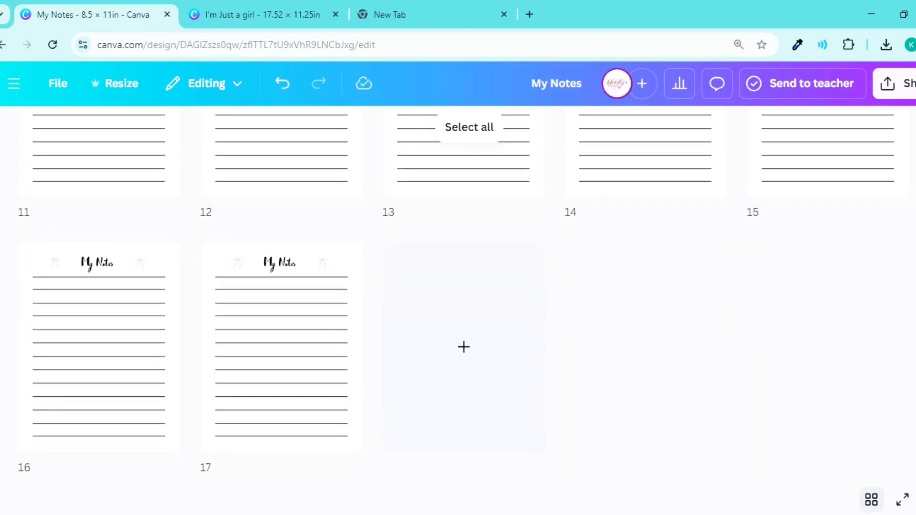
- Select all the "My Notes" pages and duplicate them in bulk, adding further copies until the interior reaches 121 pages
click(481, 139)
click(470, 129)
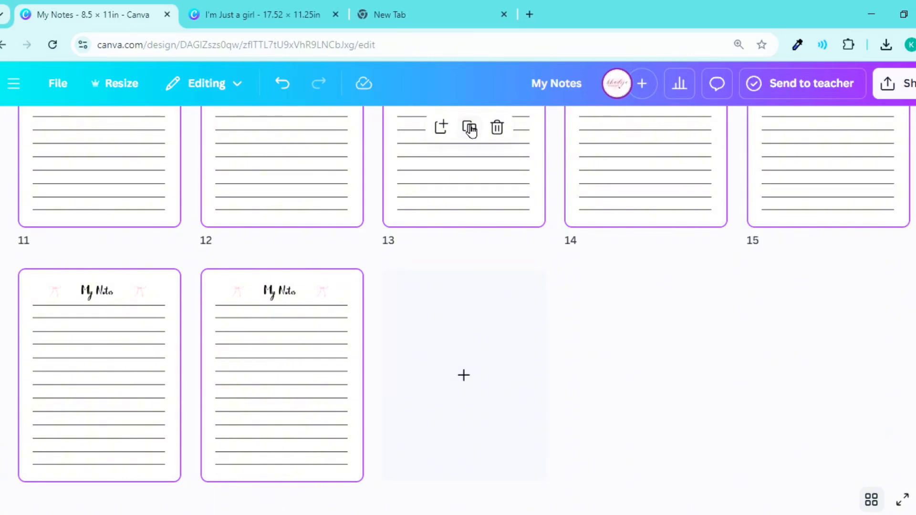
click(488, 130)
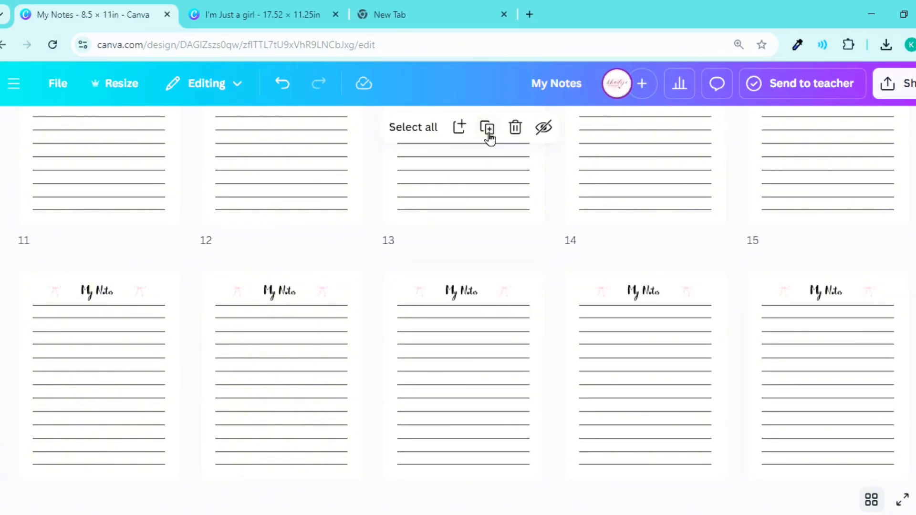
click(302, 368)
click(487, 128)
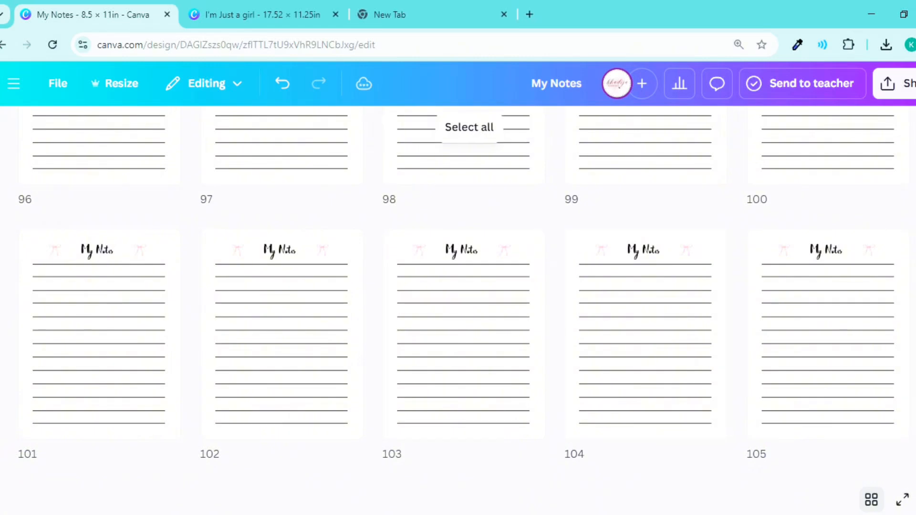
- Delete the surplus page 121 so that the interior has exactly 120 pages
drag(915, 405, 915, 470)
click(161, 303)
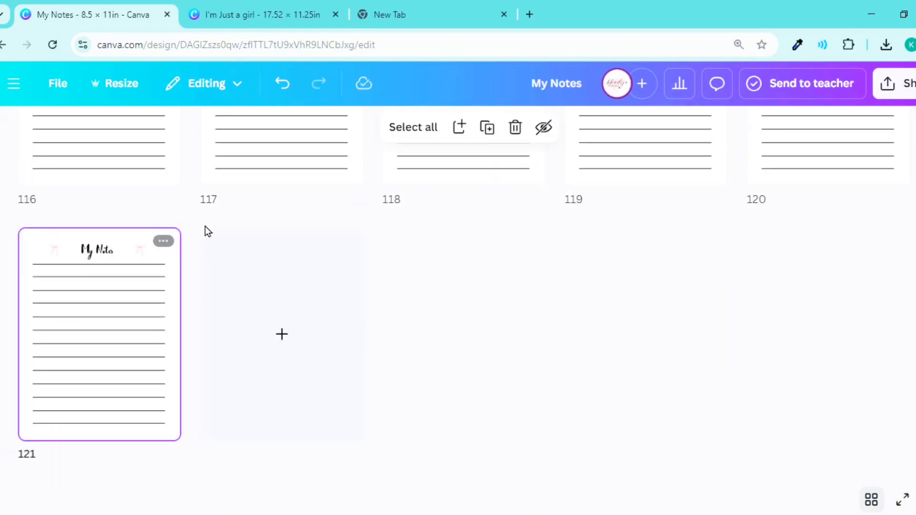
click(517, 137)
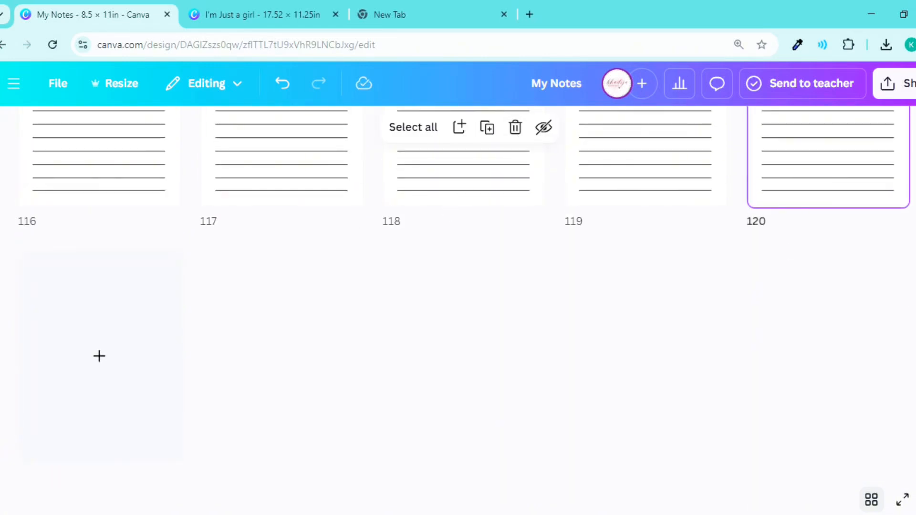
scroll(782, 461, up, 5)
scroll(458, 296, down, 4)
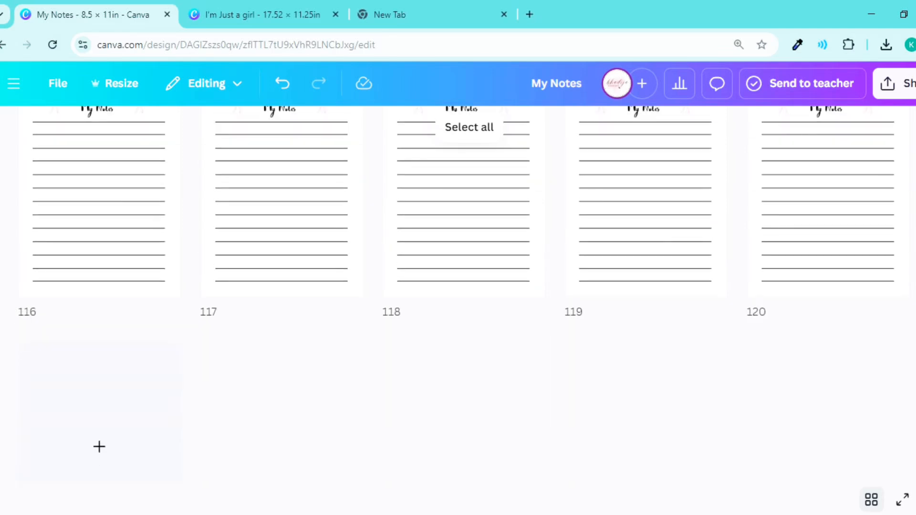
scroll(458, 296, up, 20)
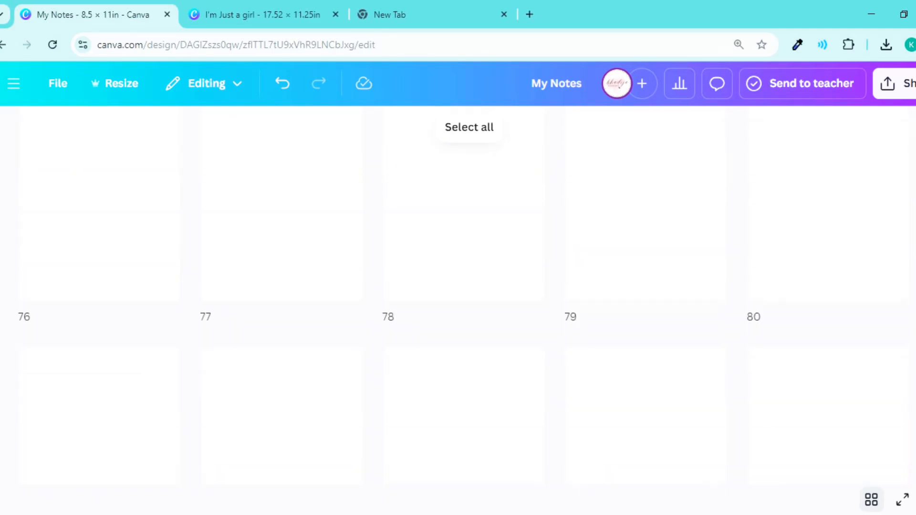
scroll(458, 295, down, 4)
scroll(762, 173, up, 20)
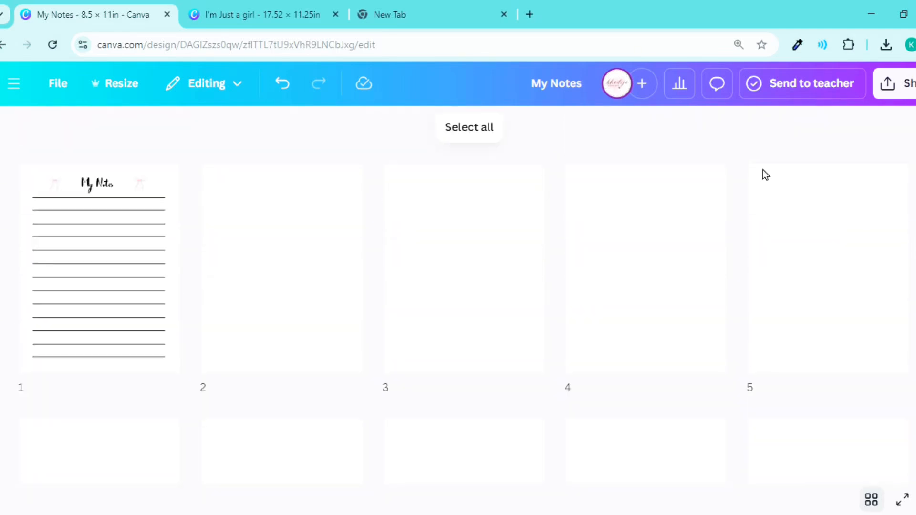
- Download pages 1–120 as PDF Print with the CMYK (best for professional printing) color profile
mouse_move(911, 129)
mouse_down()
mouse_move(910, 137)
mouse_move(910, 129)
mouse_up()
click(854, 90)
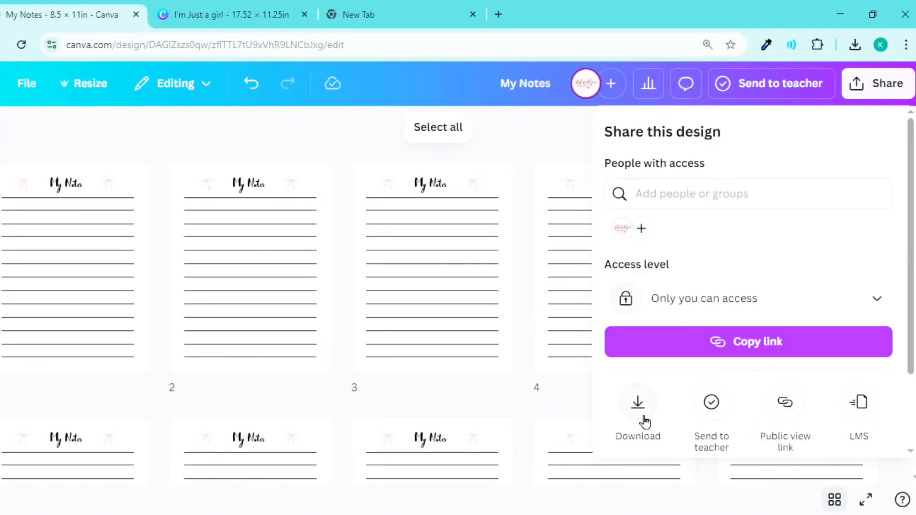
click(642, 410)
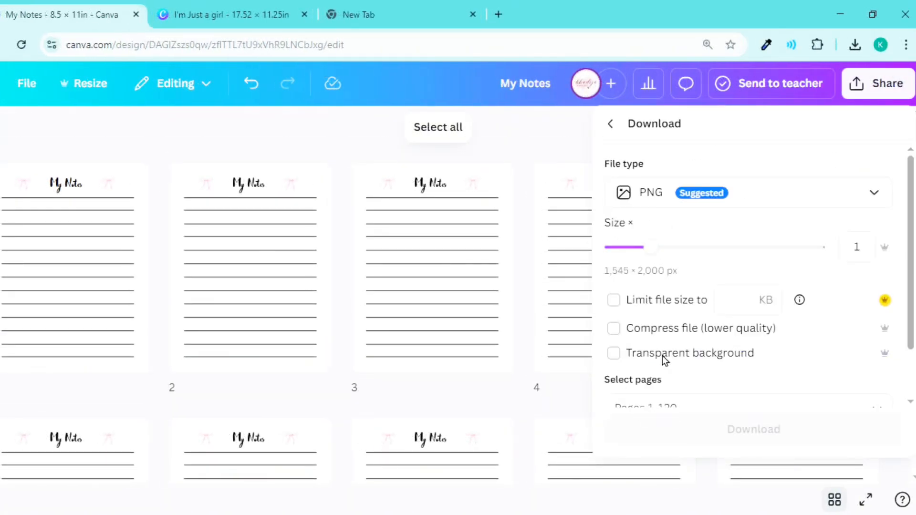
click(669, 192)
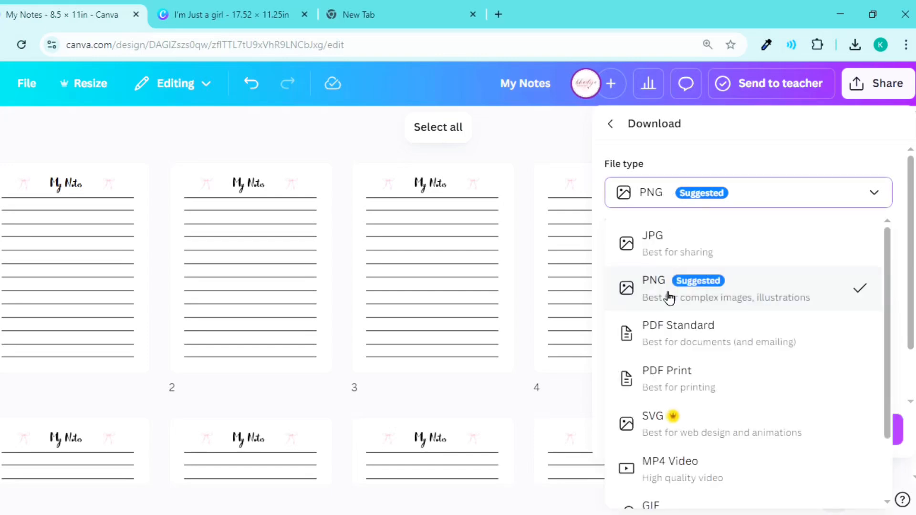
click(661, 378)
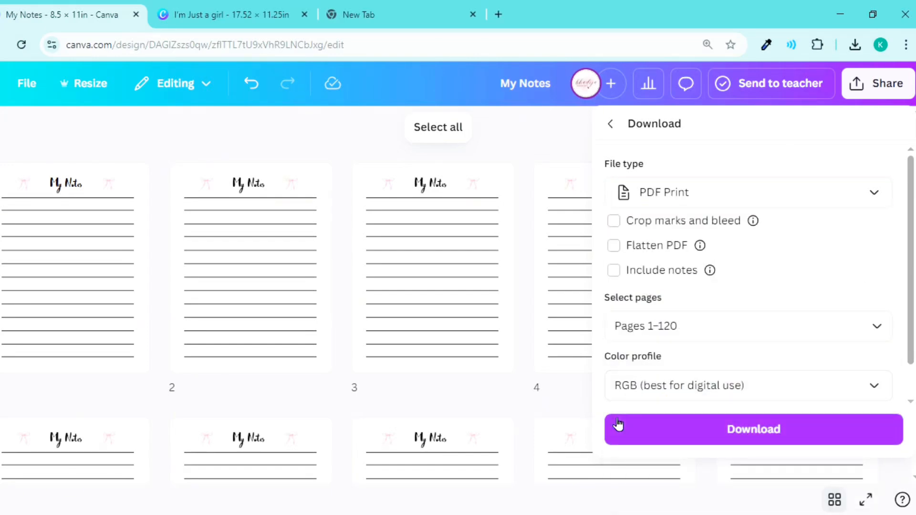
click(643, 394)
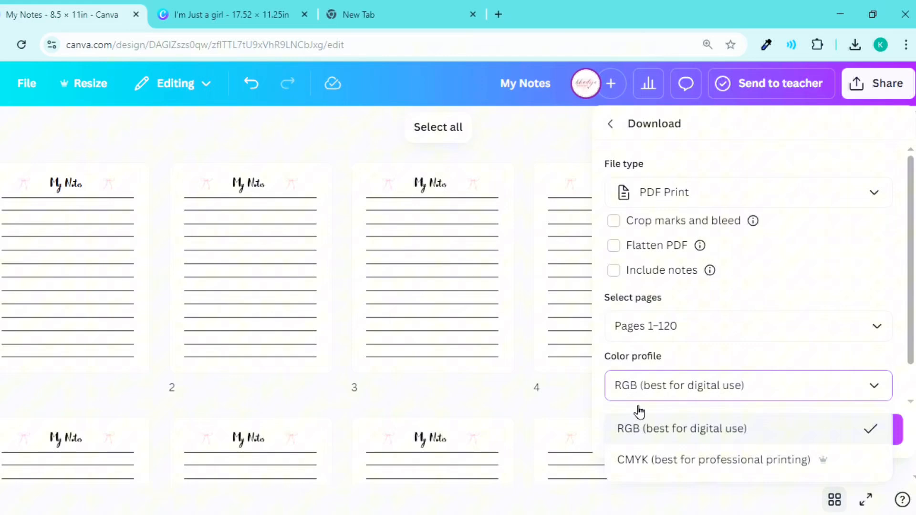
click(639, 459)
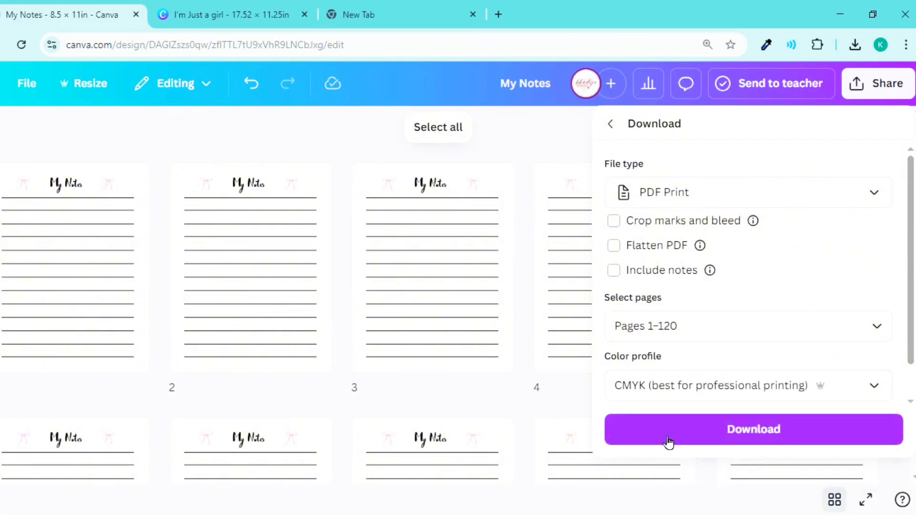
click(651, 443)
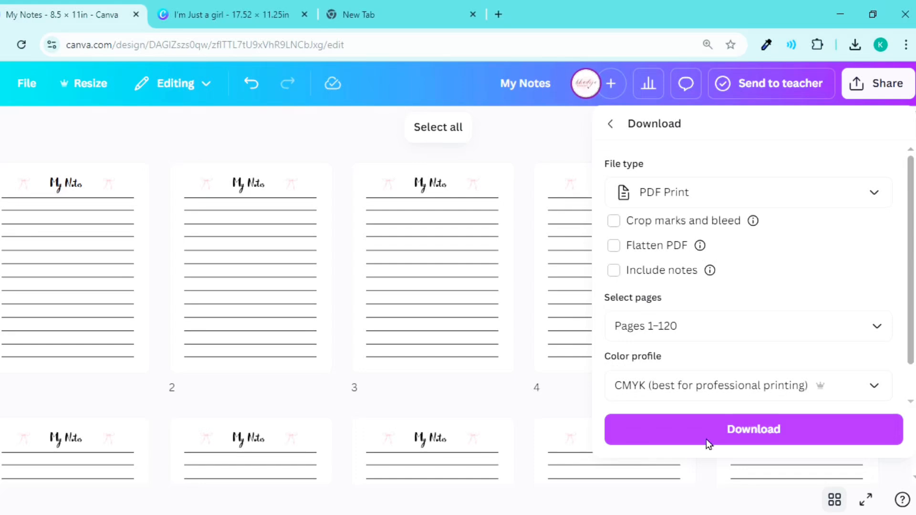
click(762, 441)
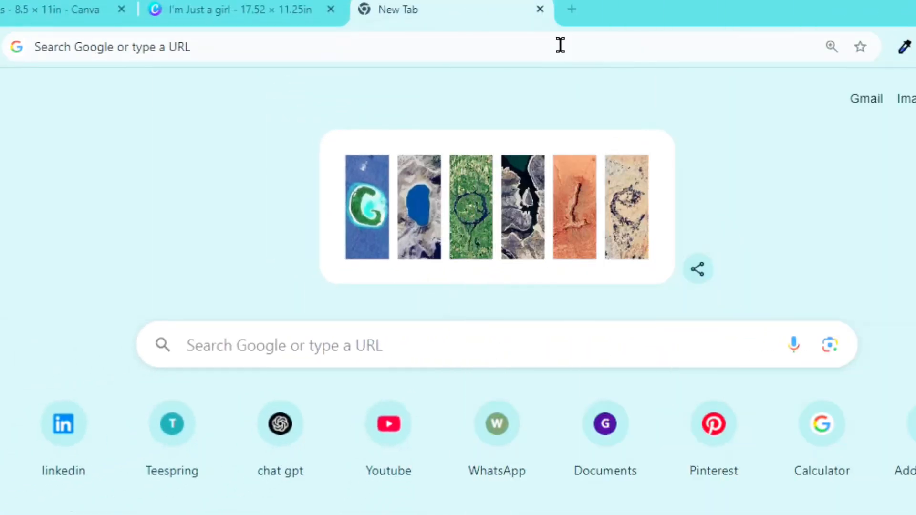
- Switch to the empty browser tab and open the Kindle Direct Publishing site at kdp.amazon.com
click(560, 44)
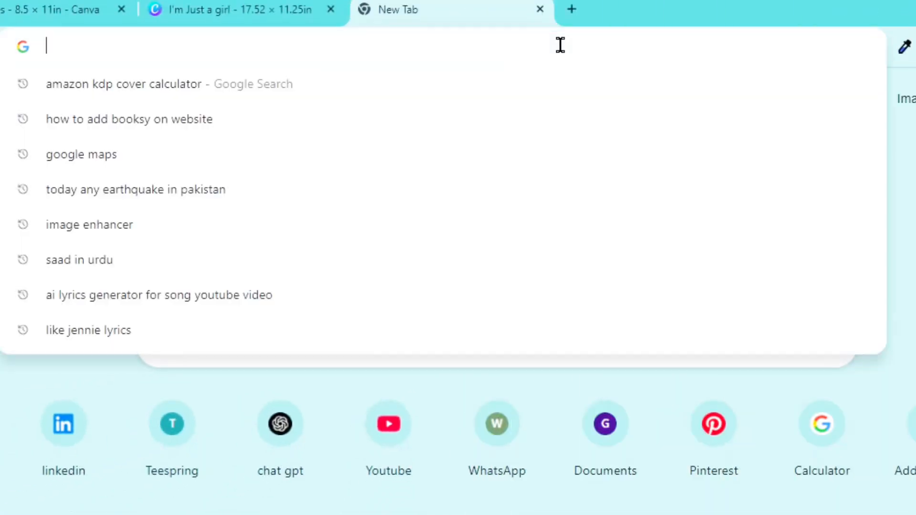
text(kdp.)
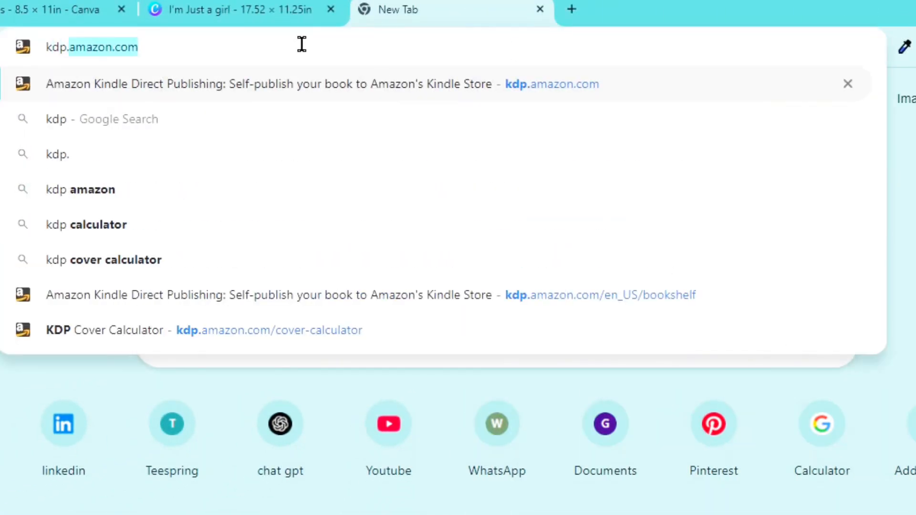
text(amazon.com)
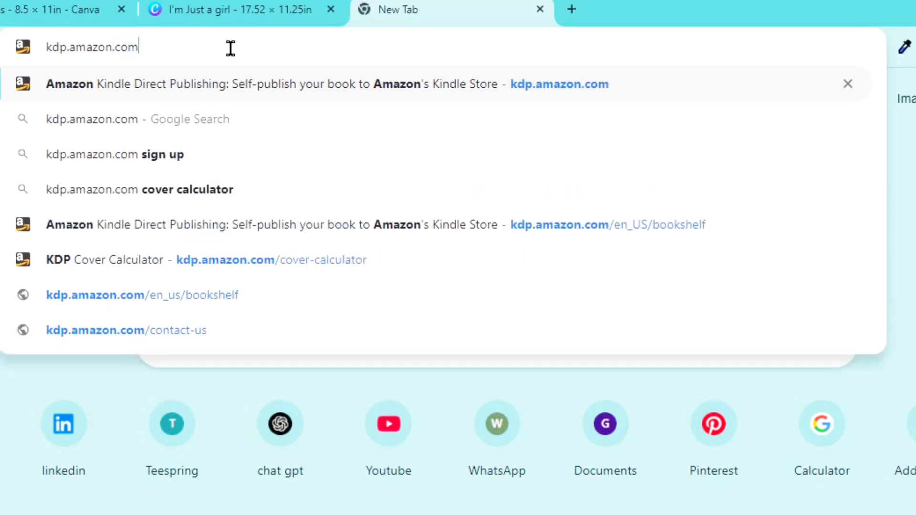
drag(231, 47, 24, 25)
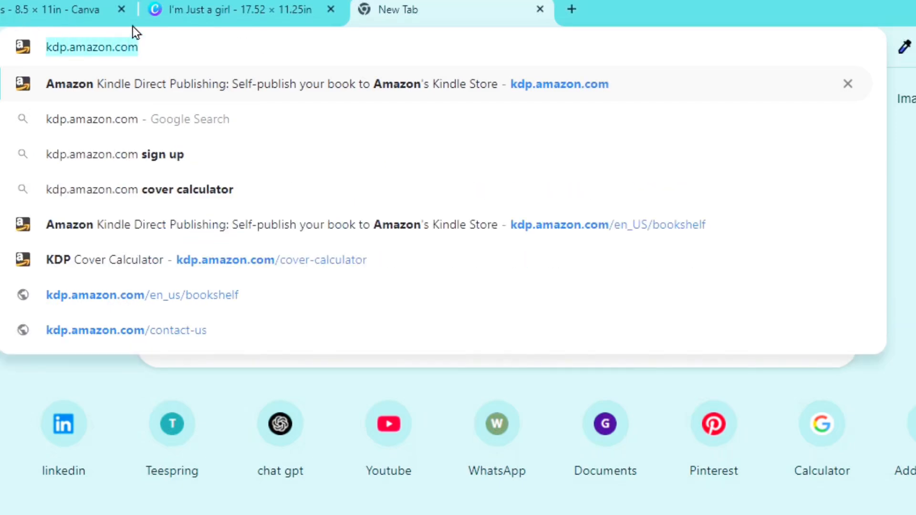
key(Return)
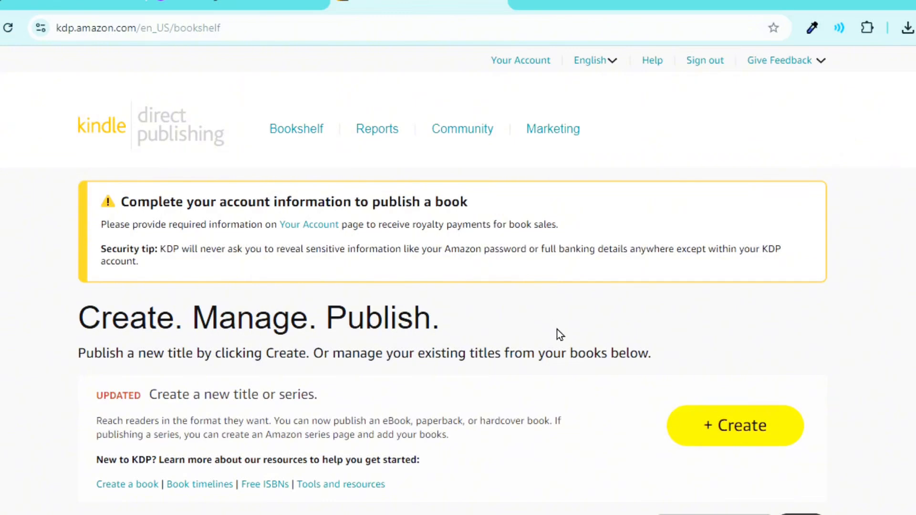
- Create a new paperback title from the KDP bookshelf and look over its Paperback Details form
click(766, 431)
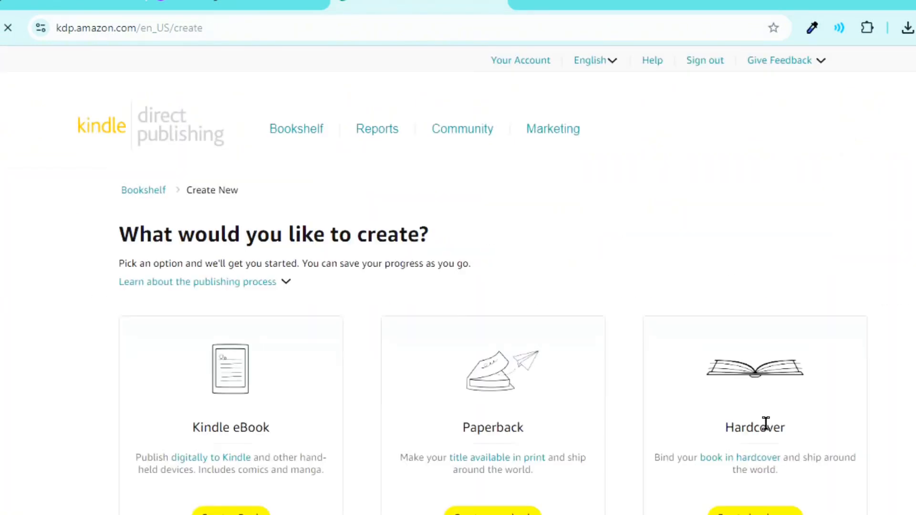
scroll(458, 286, down, 4)
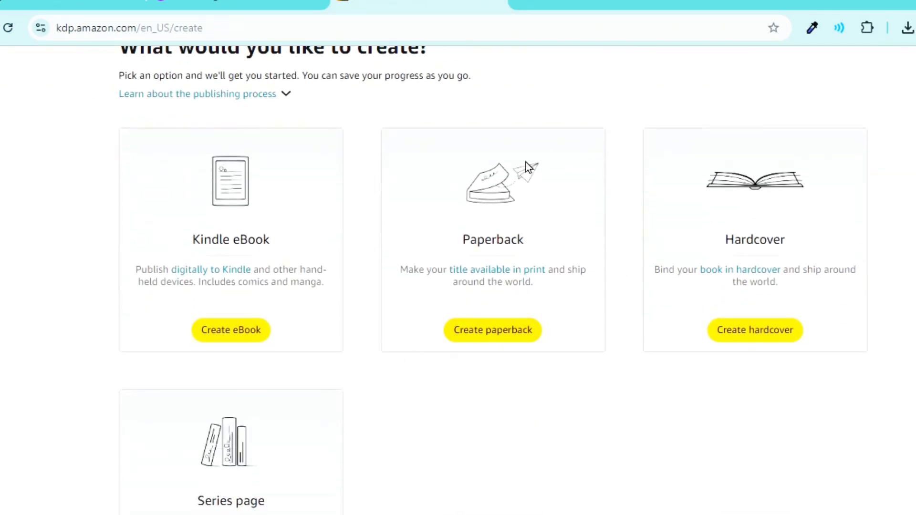
click(491, 342)
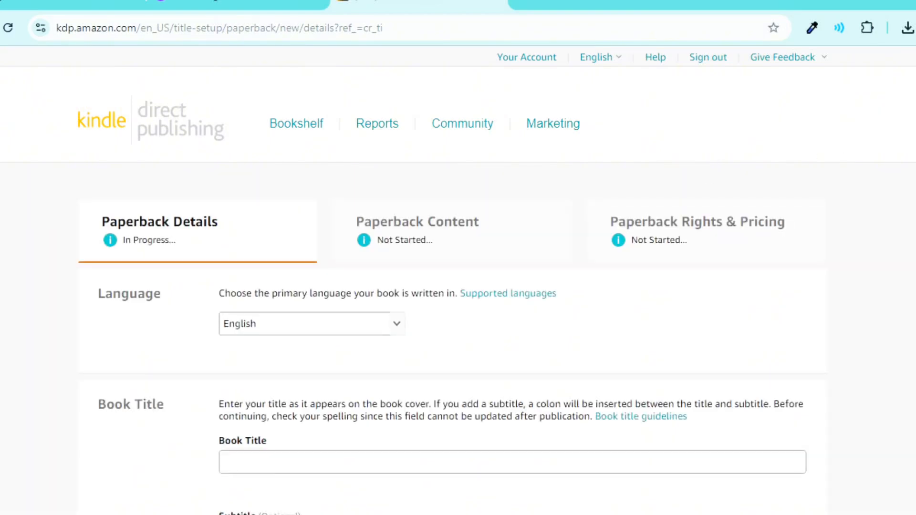
scroll(453, 270, down, 8)
scroll(453, 270, up, 6)
scroll(453, 269, down, 1)
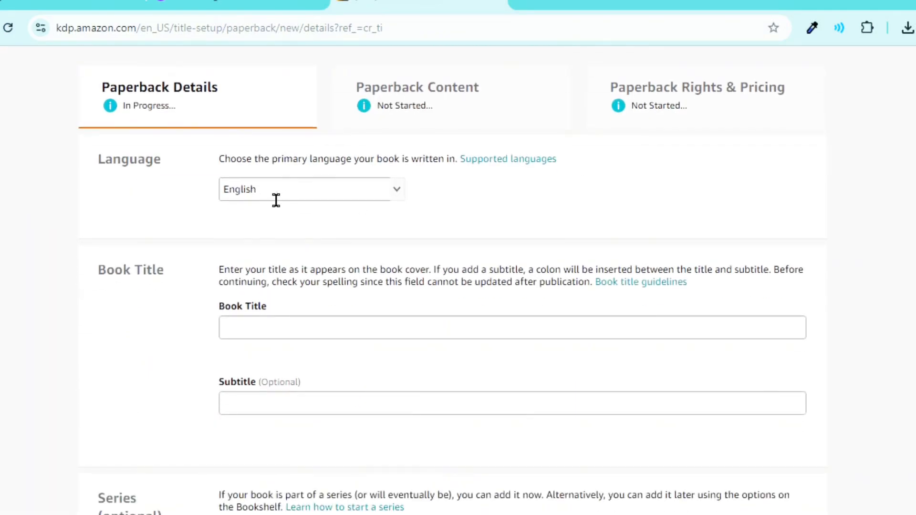
- Set the book title to "Coquette Aesthetic Cherry Journal — Pink Cute Manifestation & Daily Thoughts Journal for Girls | Softcover Paperback, Kawaii Journal for Dreamy Self-Reflection"
click(238, 327)
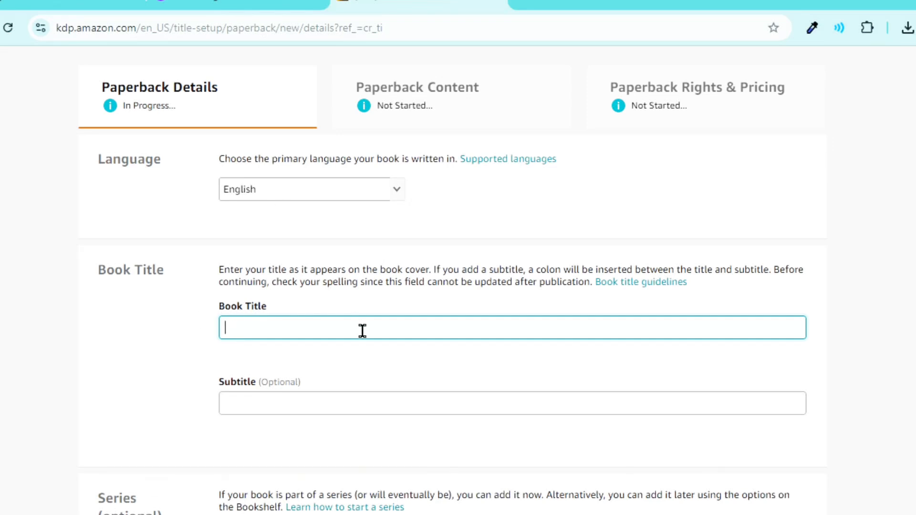
key(alt+Tab)
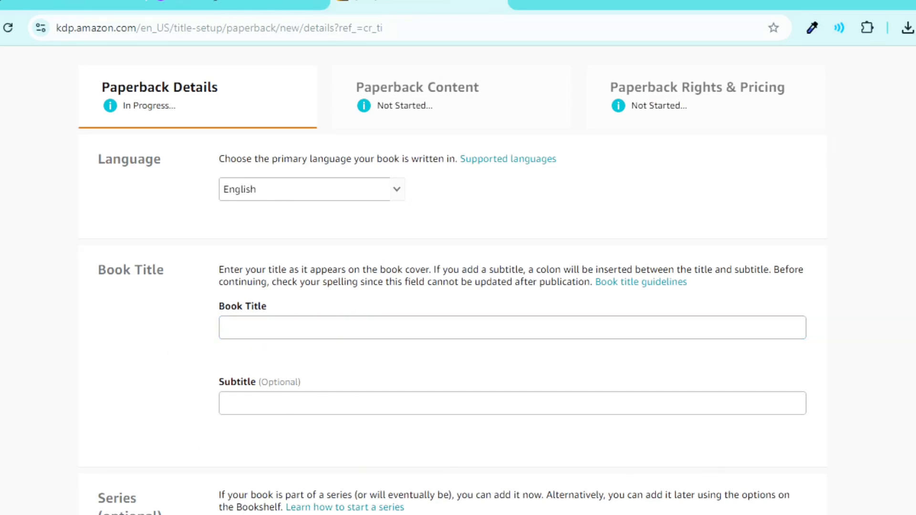
scroll(235, 386, up, 1)
click(237, 362)
key(ctrl+v)
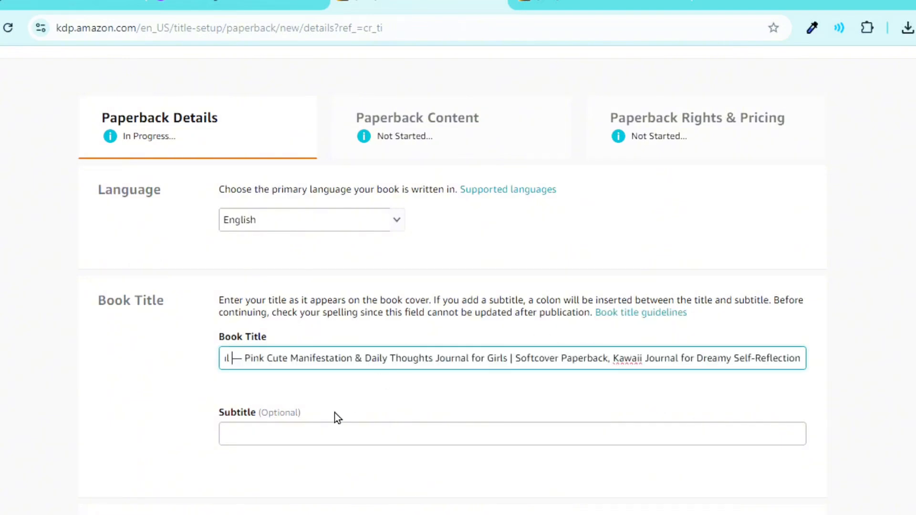
- Go back to the beginning of the pasted book title and check its opening words
key(Left)
key(Left)
key(Left)
key(Left)
key(Left)
key(Left)
key(Left)
key(Left)
key(Left)
key(Left)
key(Left)
key(Left)
key(Left)
key(Left)
key(Left)
key(Left)
key(Left)
key(Left)
key(Left)
key(Left)
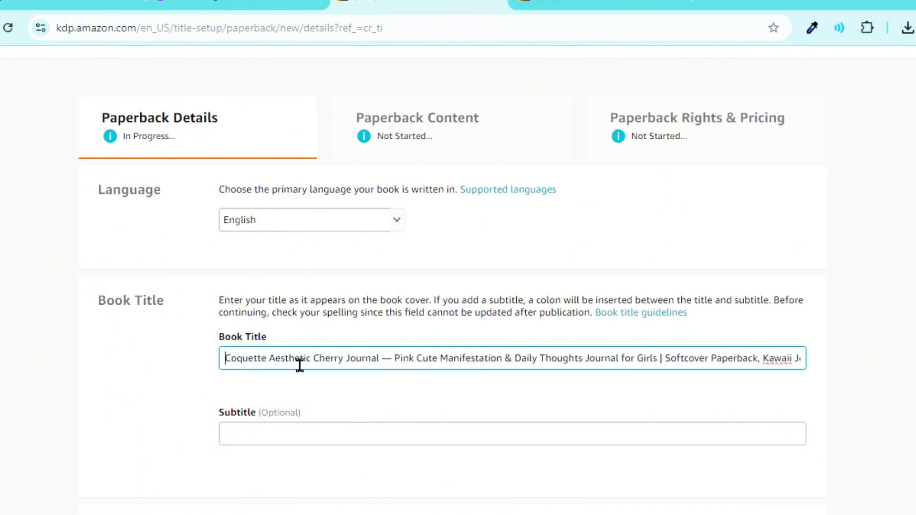
drag(380, 359, 219, 355)
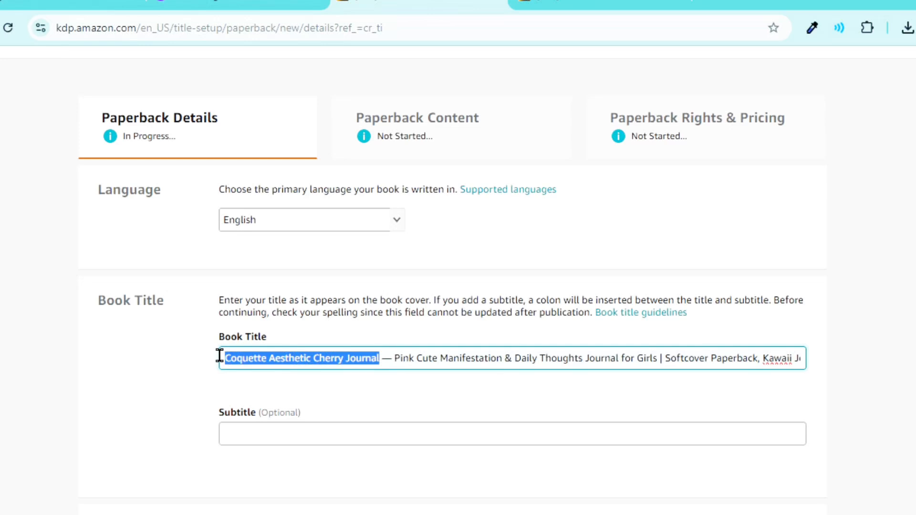
click(429, 357)
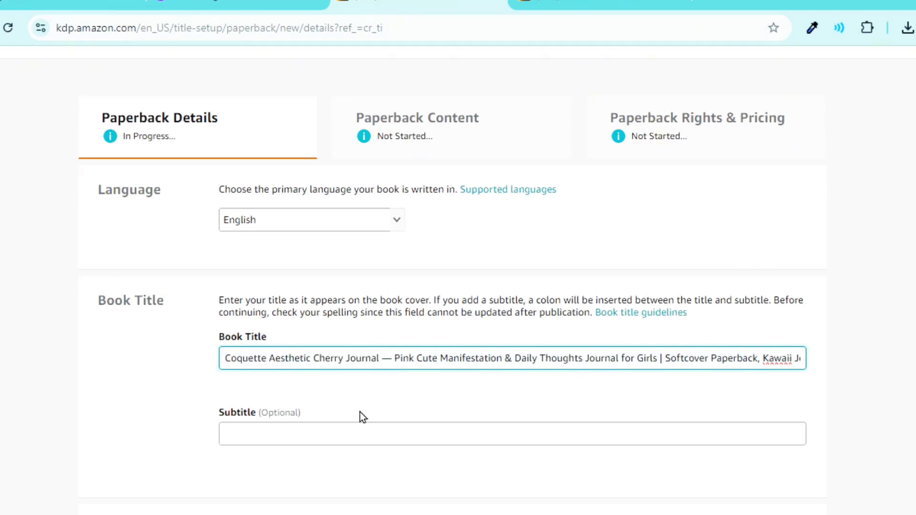
click(191, 412)
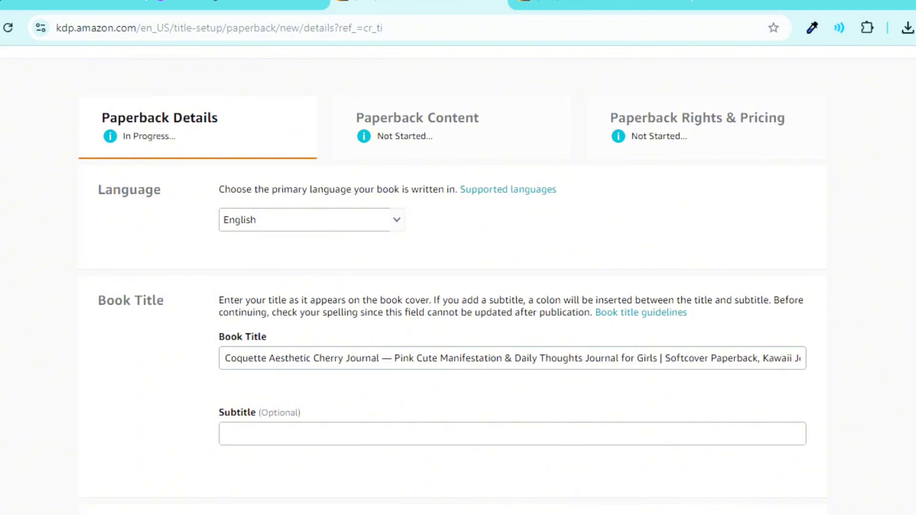
- Leave the series and edition number empty and enter the primary author's first and last name
scroll(453, 275, down, 9)
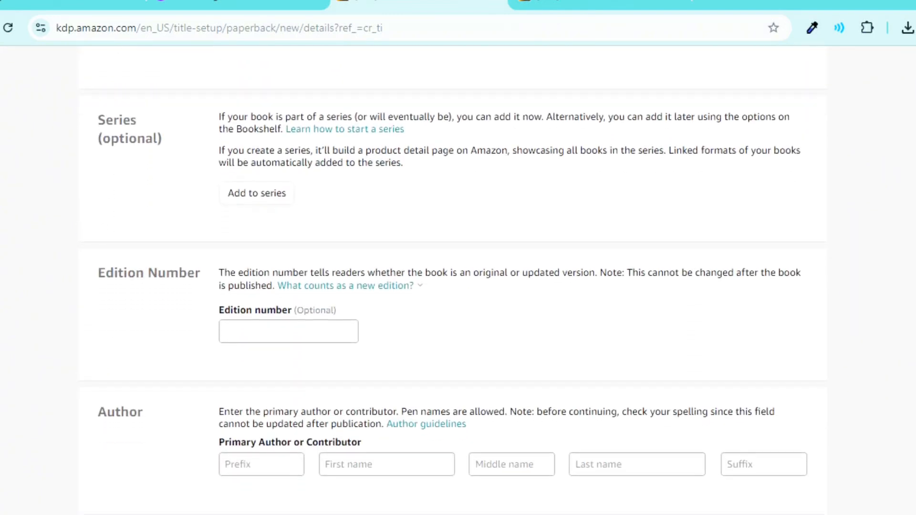
scroll(453, 275, down, 2)
scroll(453, 274, up, 2)
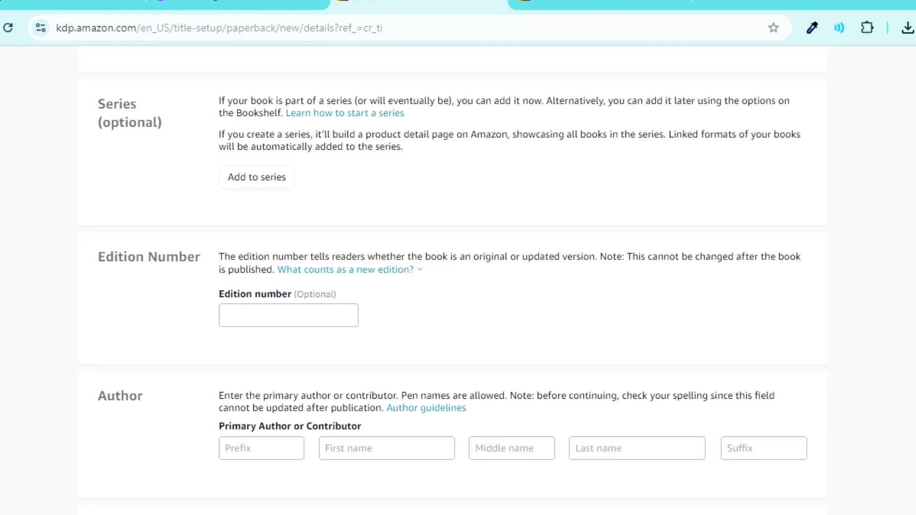
scroll(453, 275, down, 6)
click(335, 159)
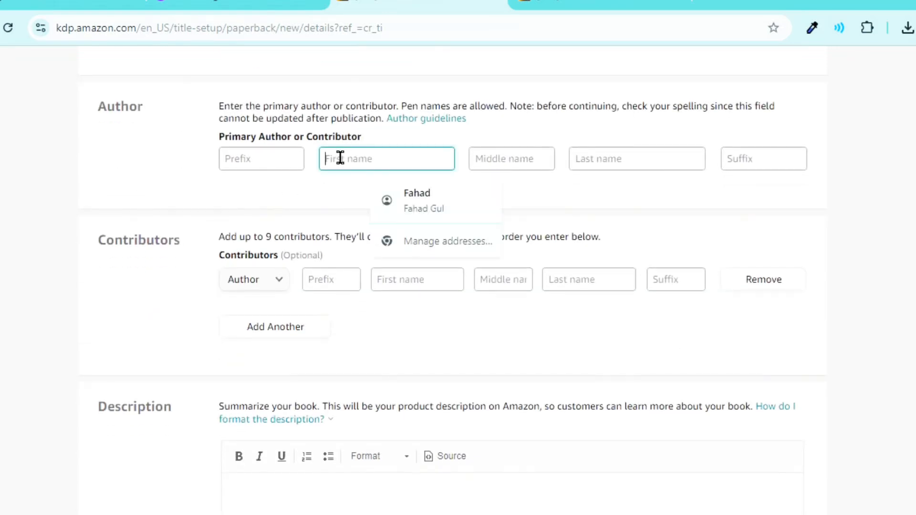
text(Khadija)
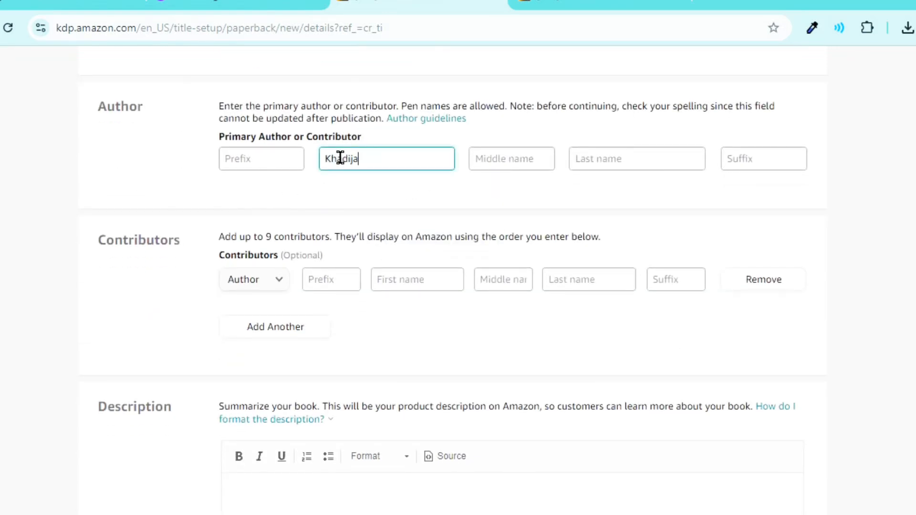
click(651, 151)
text(Faha)
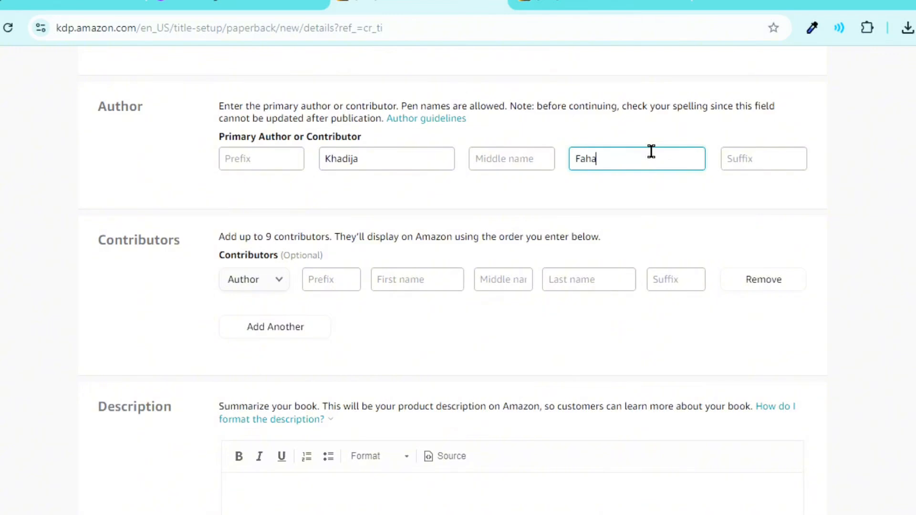
text(d)
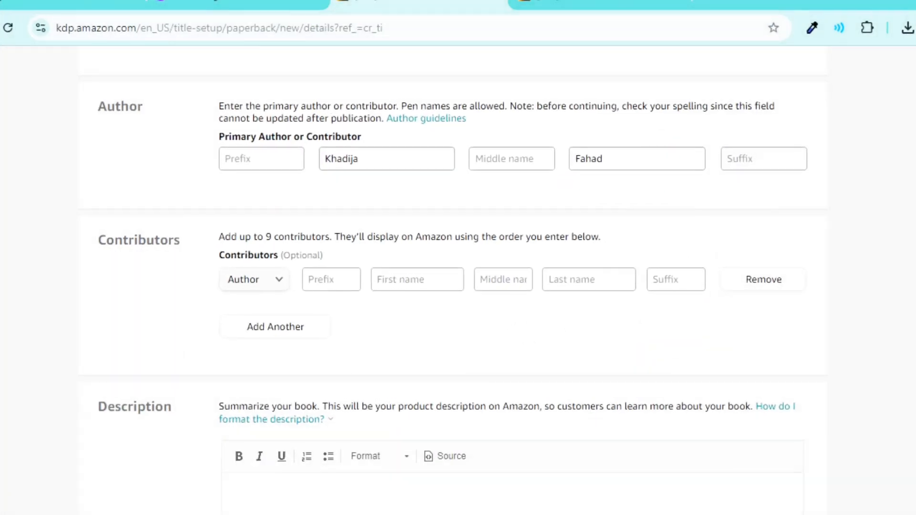
- Paste the prepared Coquette Cherry Aesthetic Journal product description into the book description and review it from end to beginning
scroll(453, 258, down, 3)
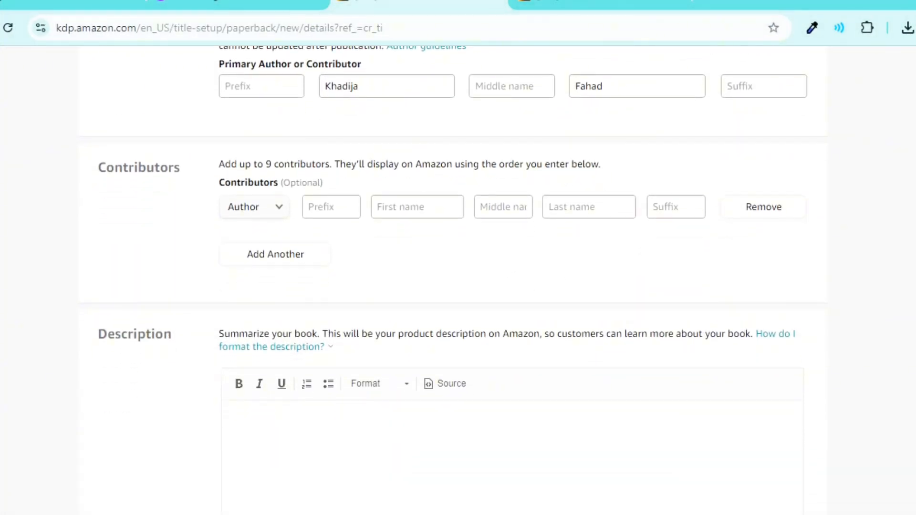
scroll(542, 282, down, 3)
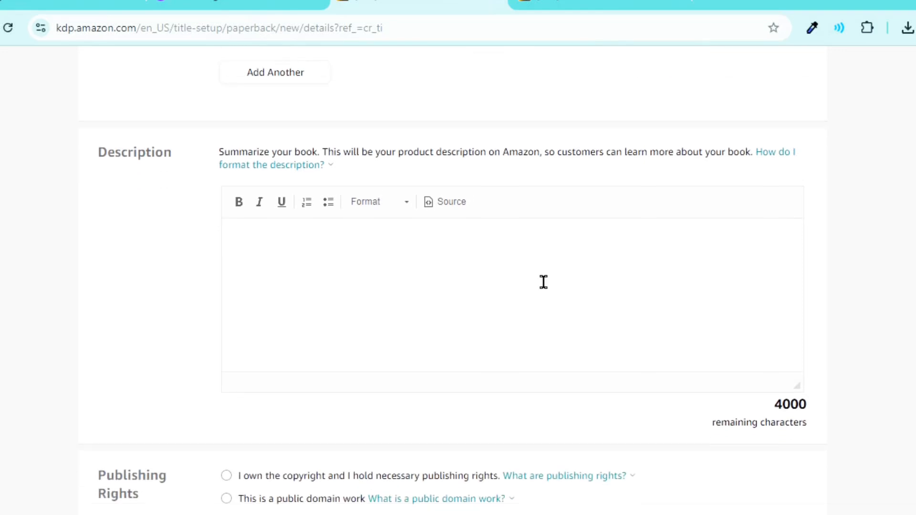
click(267, 291)
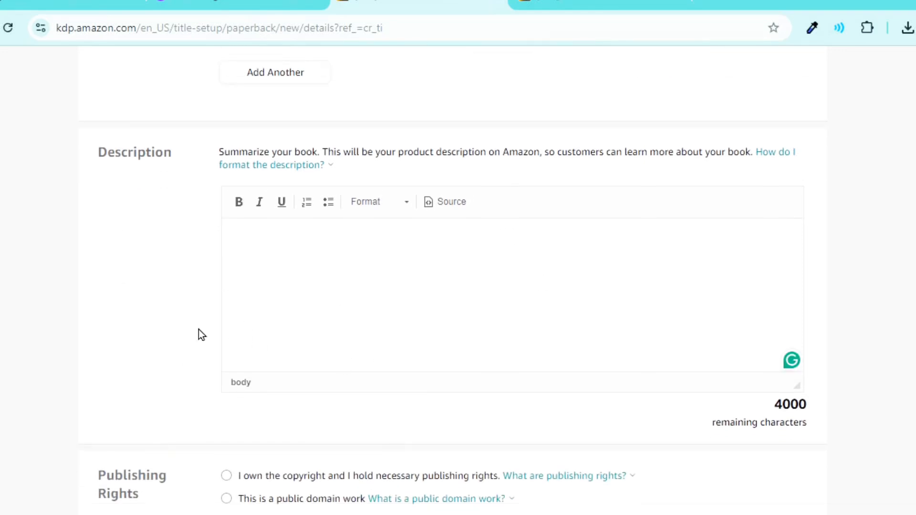
key(ctrl+v)
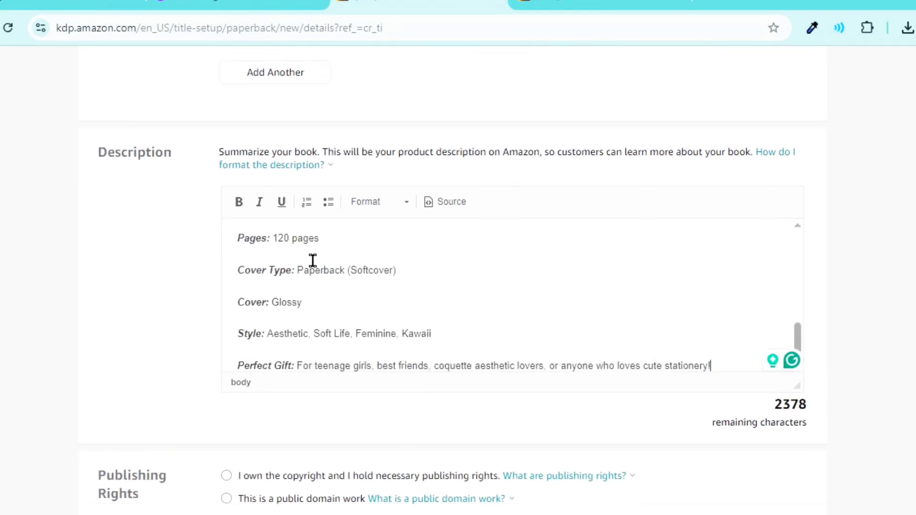
drag(798, 339, 787, 373)
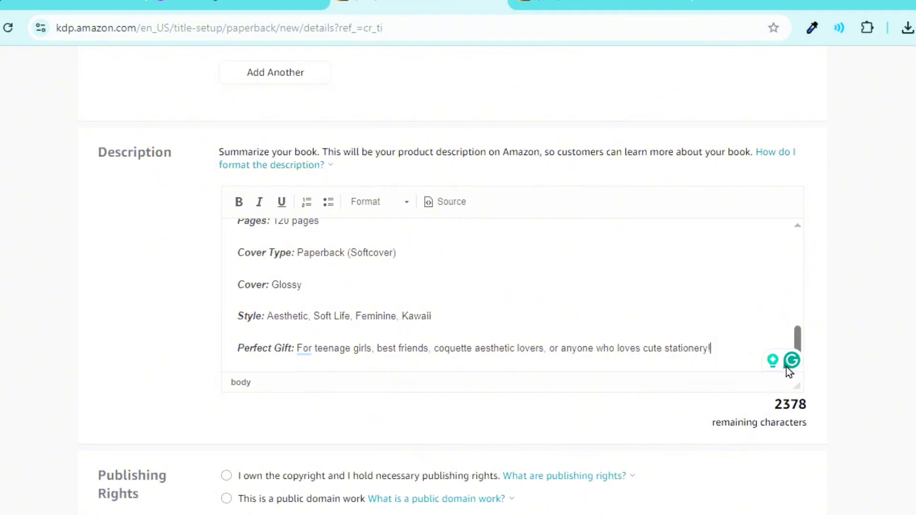
scroll(797, 341, up, 1)
drag(797, 342, 801, 231)
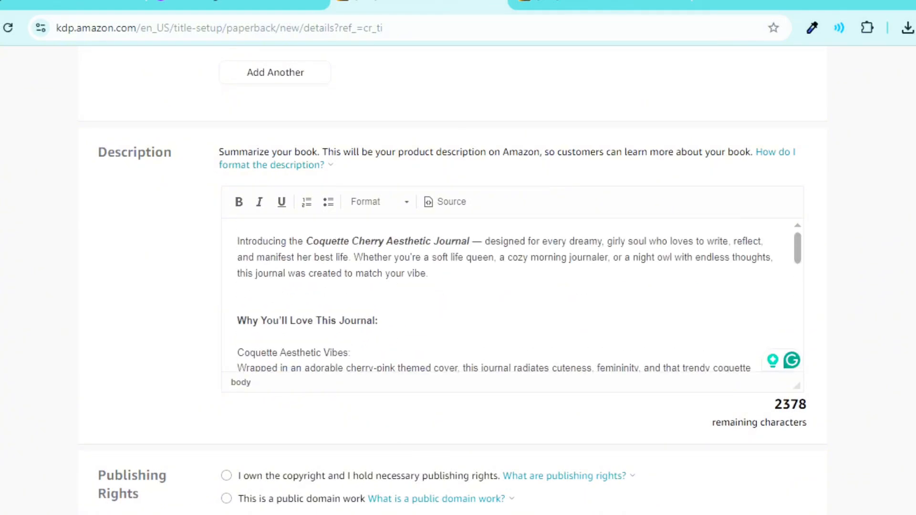
- Declare copyright ownership, answer No to sexually explicit content, and classify the book as low-content, keeping Amazon.com as the primary marketplace
scroll(453, 265, down, 6)
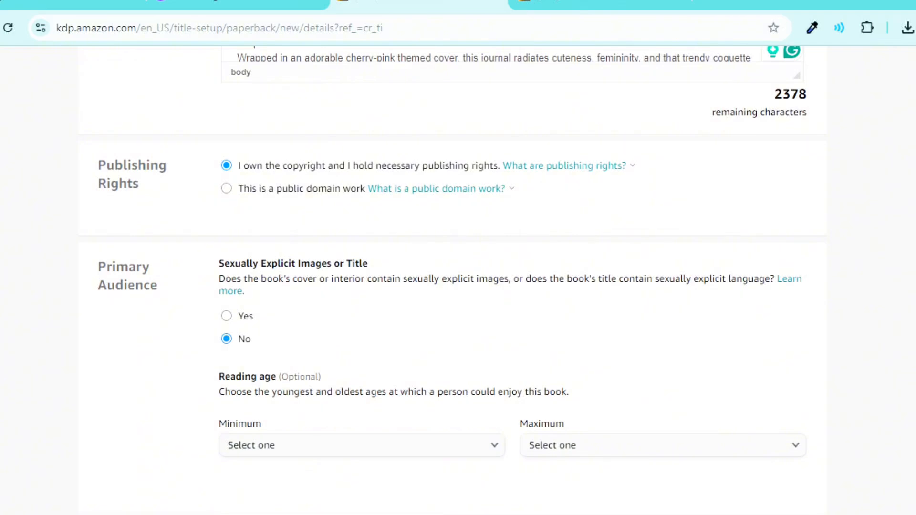
scroll(851, 340, down, 4)
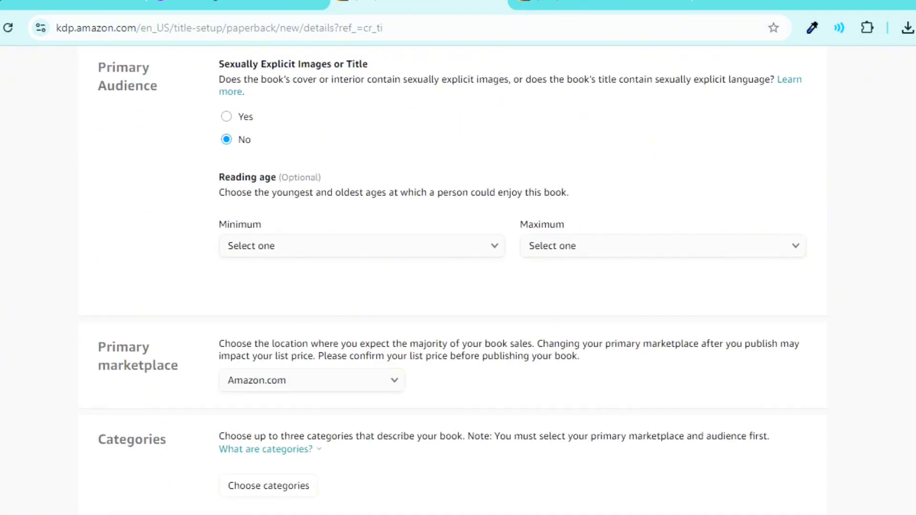
scroll(452, 282, down, 4)
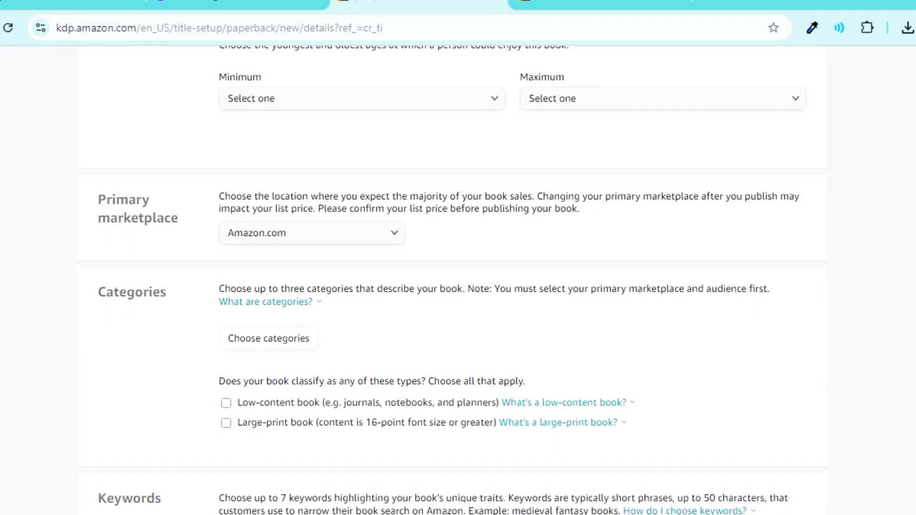
scroll(452, 282, down, 2)
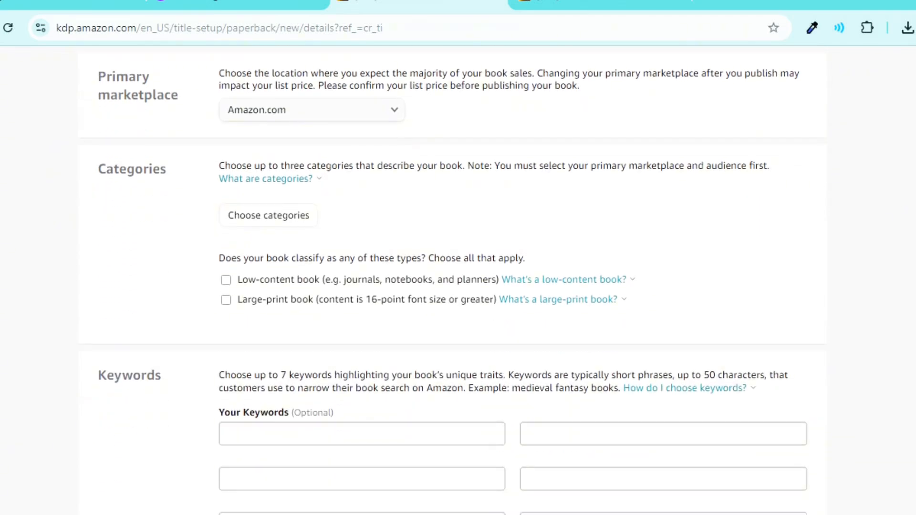
click(226, 281)
- Fill in the seven keywords, from "Coquette Aesthetic Journal" to "Cute Girly Daily Journal", and try to save the details and continue to Content
scroll(181, 235, down, 5)
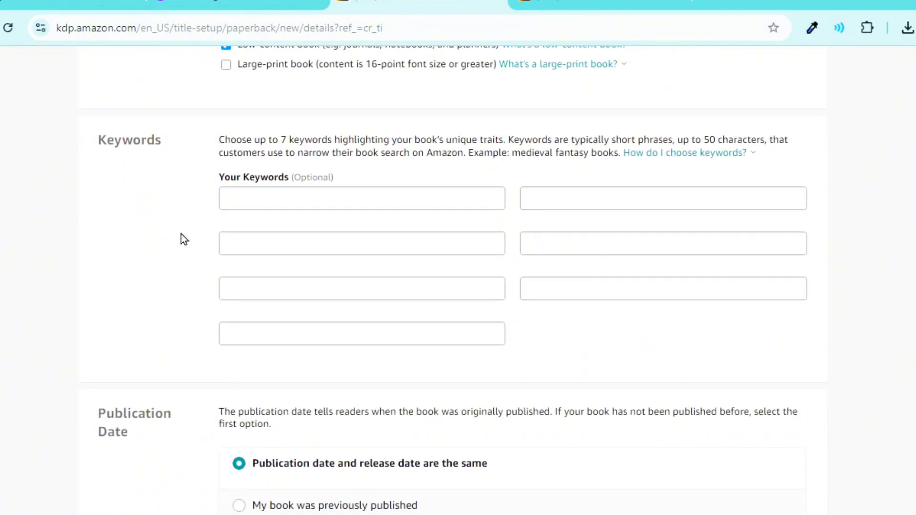
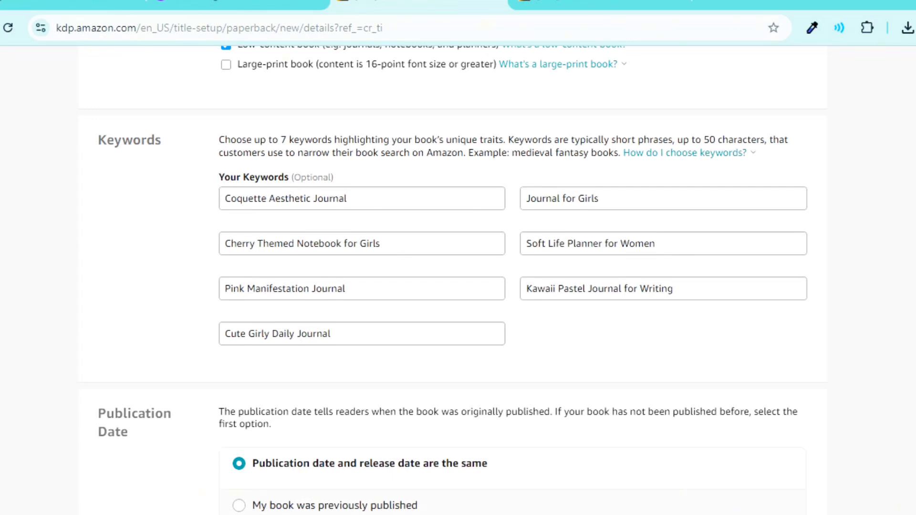
scroll(454, 279, down, 6)
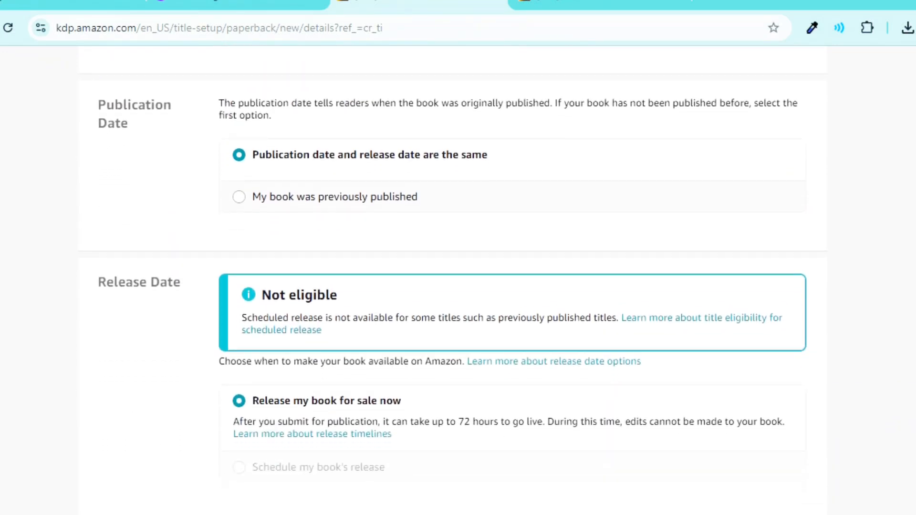
scroll(453, 279, down, 2)
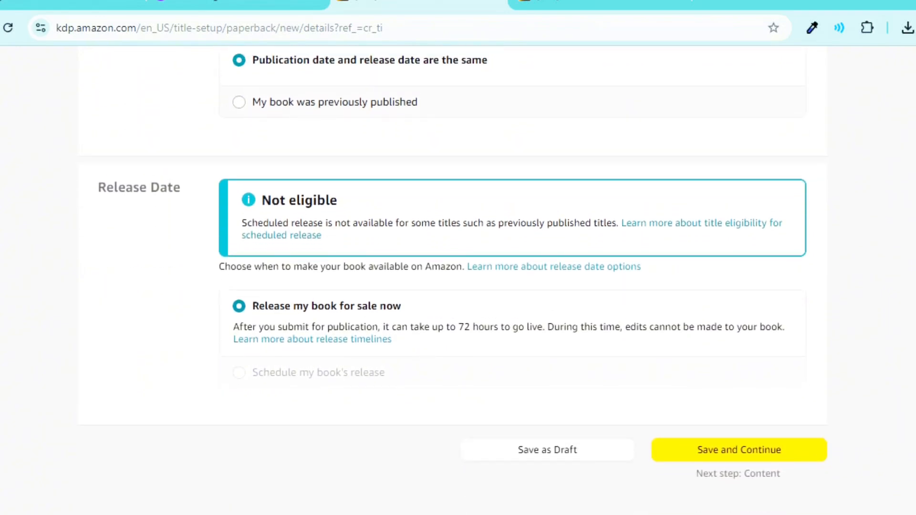
scroll(438, 422, down, 1)
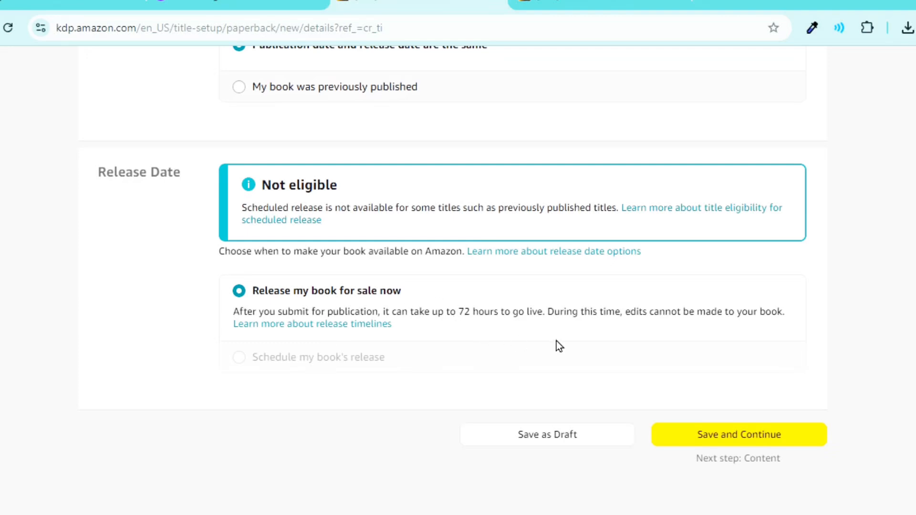
click(712, 434)
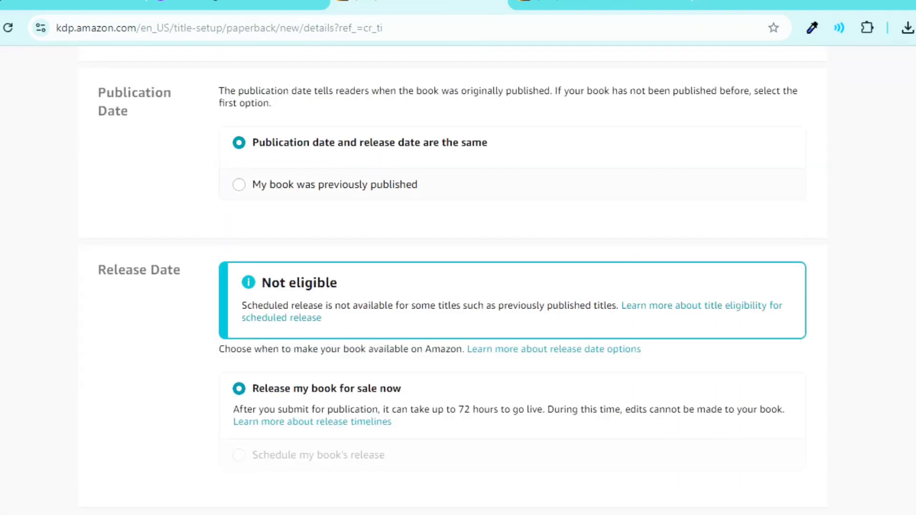
- Open the category chooser under Categories and select Self-Help as the main book category
scroll(458, 280, down, 5)
scroll(458, 281, up, 15)
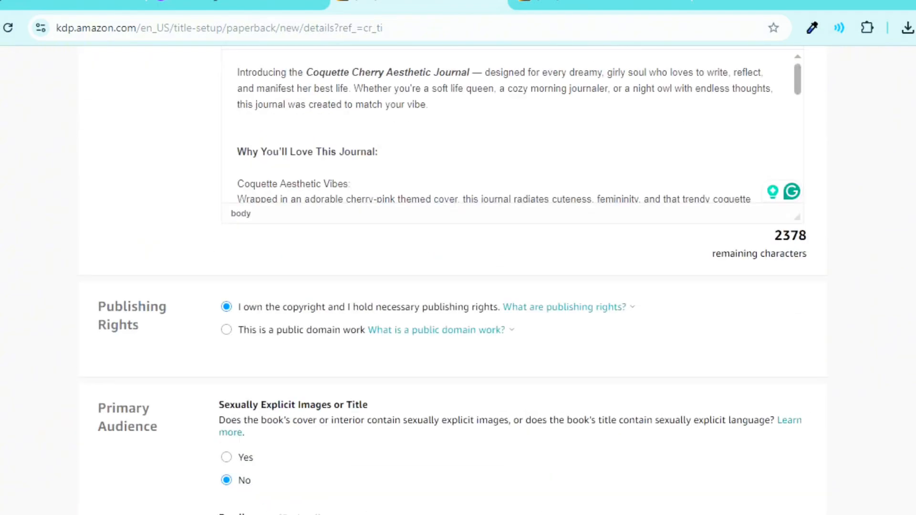
scroll(459, 281, down, 10)
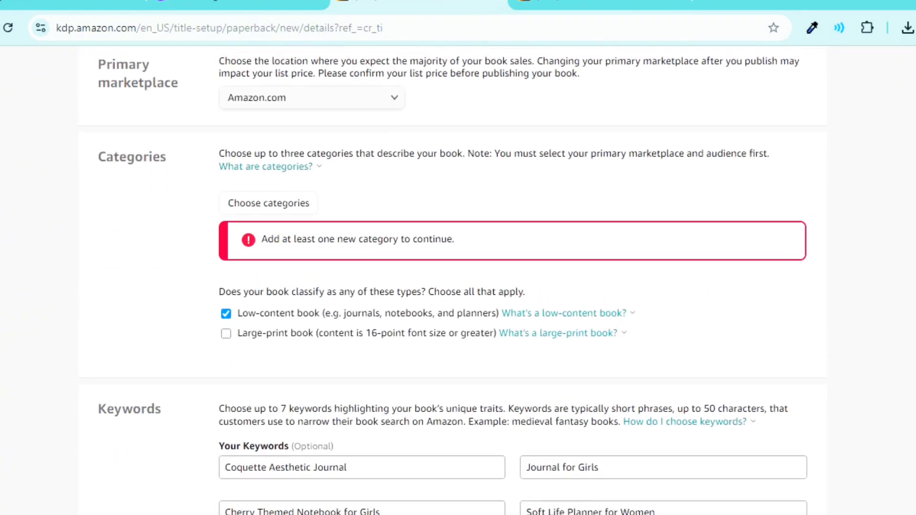
click(261, 214)
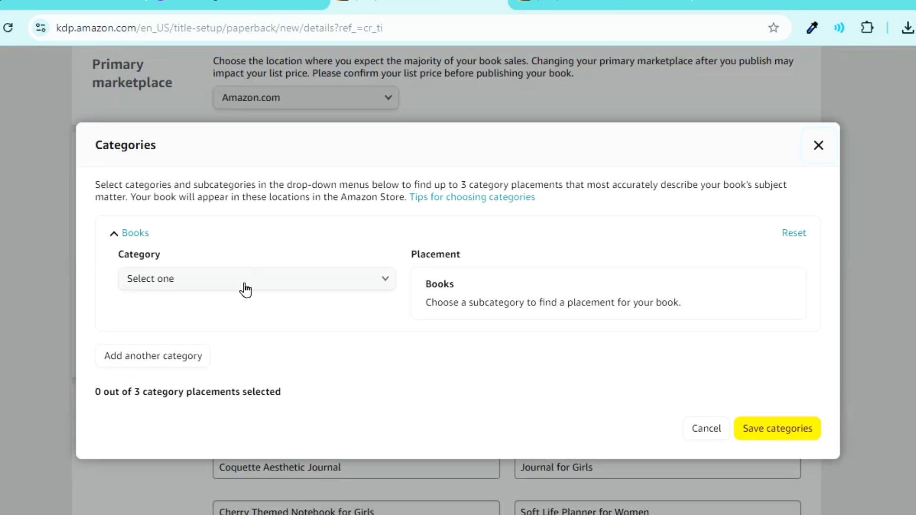
click(243, 287)
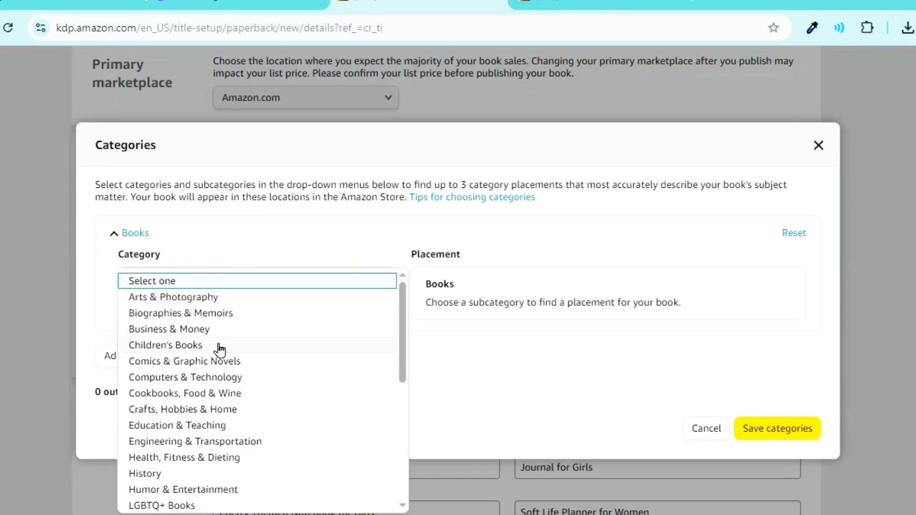
drag(403, 355, 394, 389)
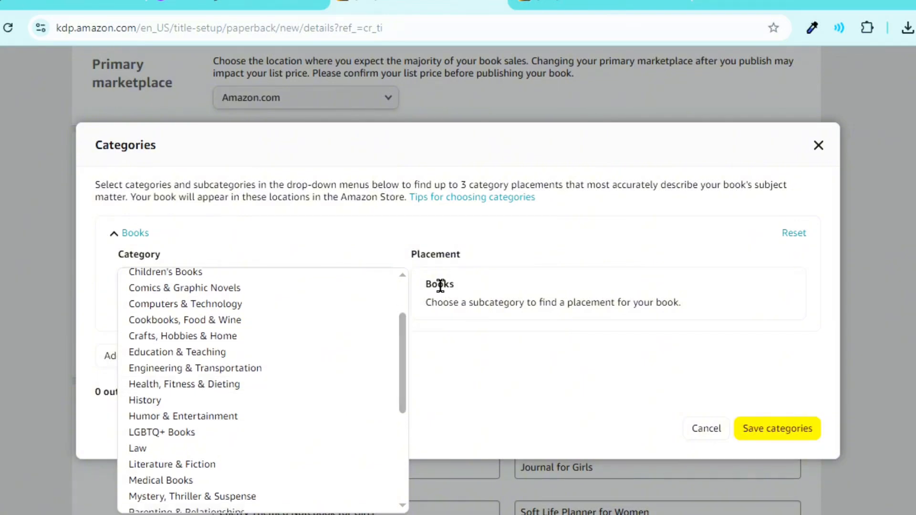
drag(401, 344, 382, 423)
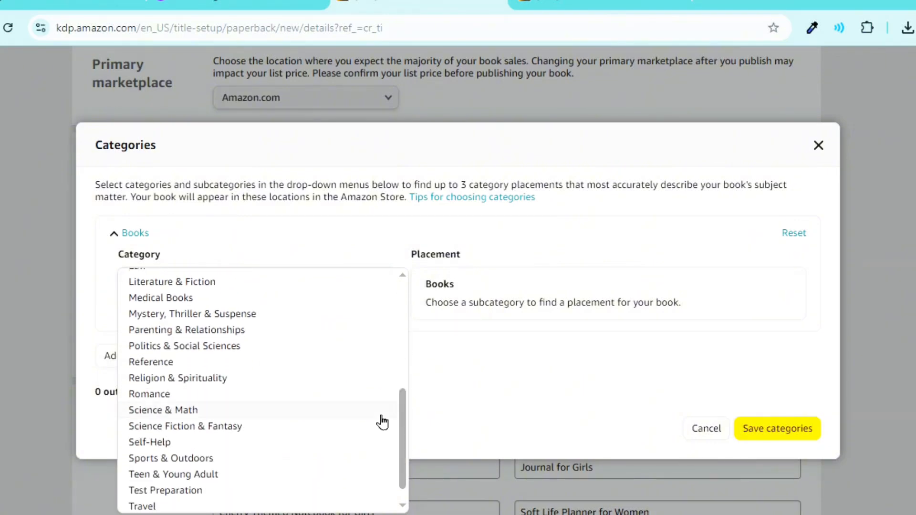
click(188, 445)
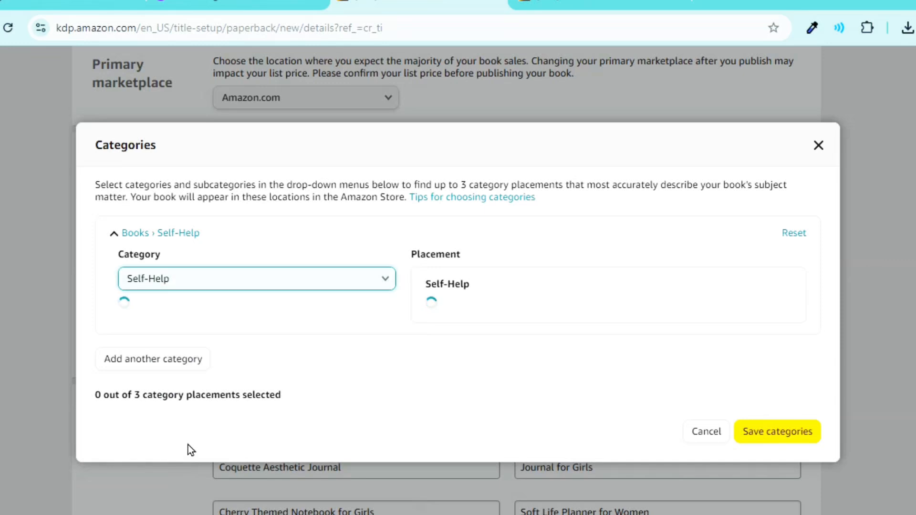
- Select the Journal Writing, Creativity and General placements under Self-Help, save the categories, and continue to Paperback Content
scroll(661, 257, down, 2)
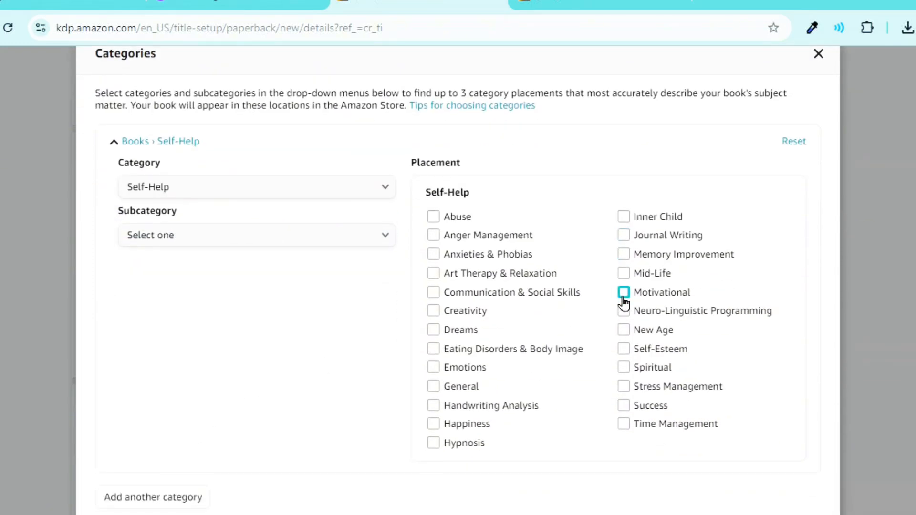
click(623, 235)
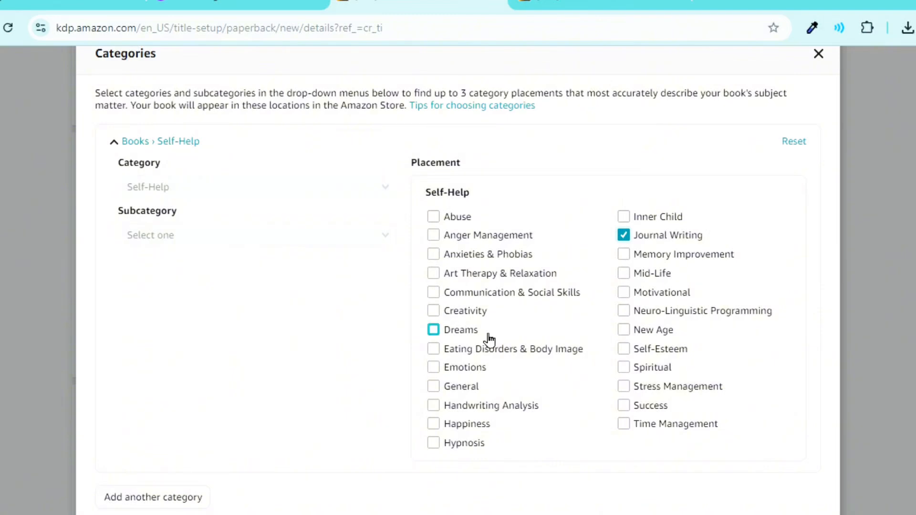
click(436, 317)
click(439, 391)
scroll(286, 377, down, 3)
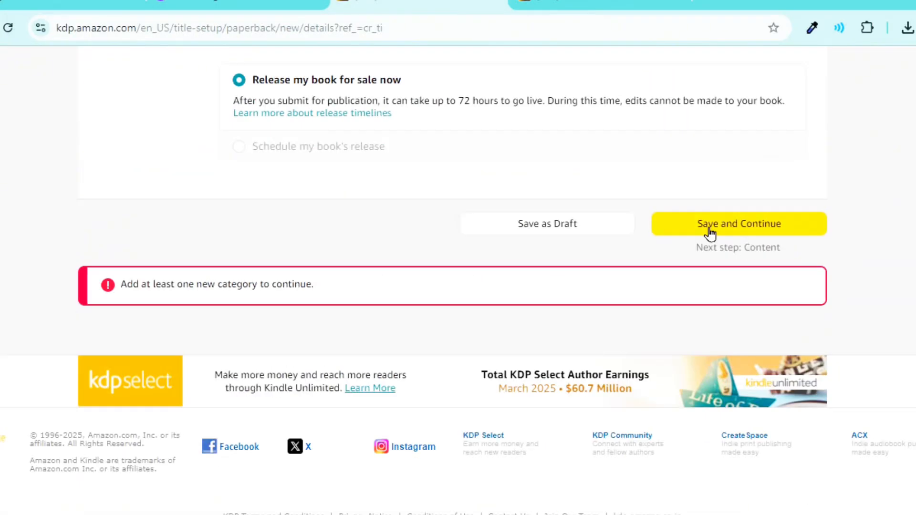
click(711, 224)
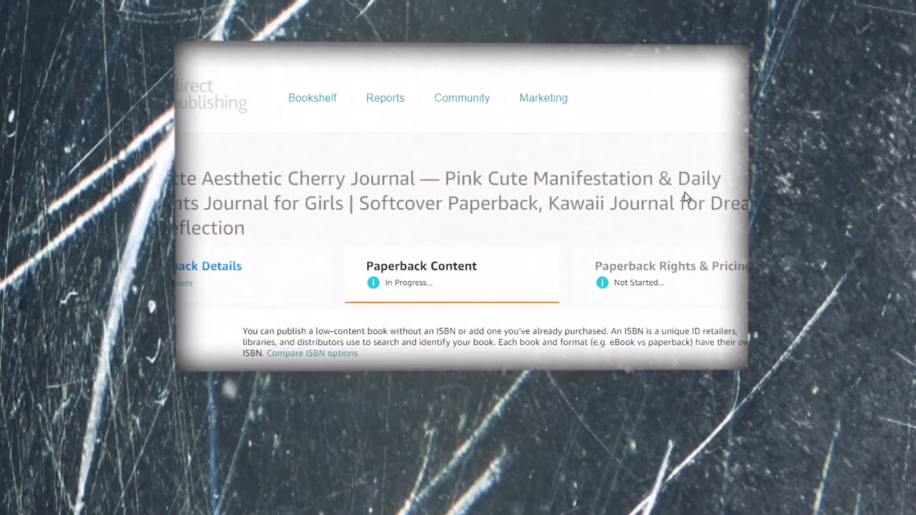
- Set the trim size to 8.5 x 11 in and the cover finish to Glossy, keeping no ISBN, black & white on white paper and No Bleed
scroll(451, 281, down, 7)
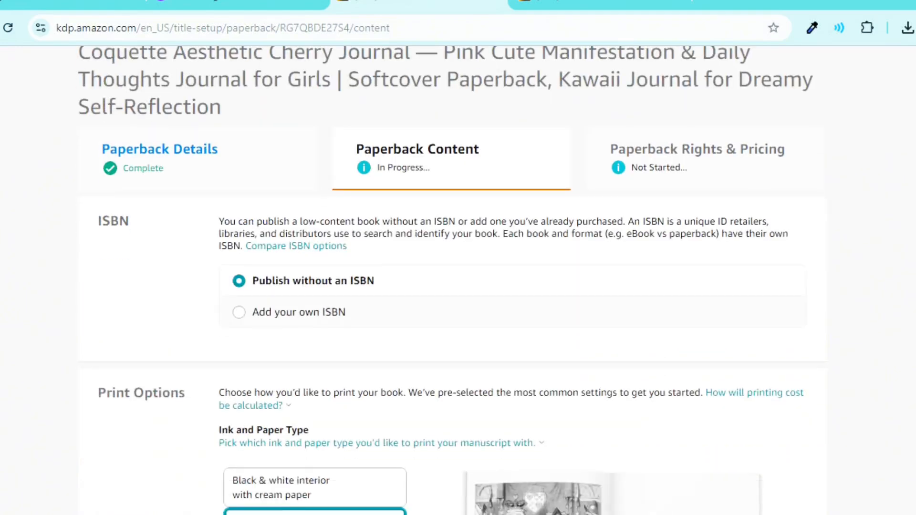
scroll(452, 280, down, 3)
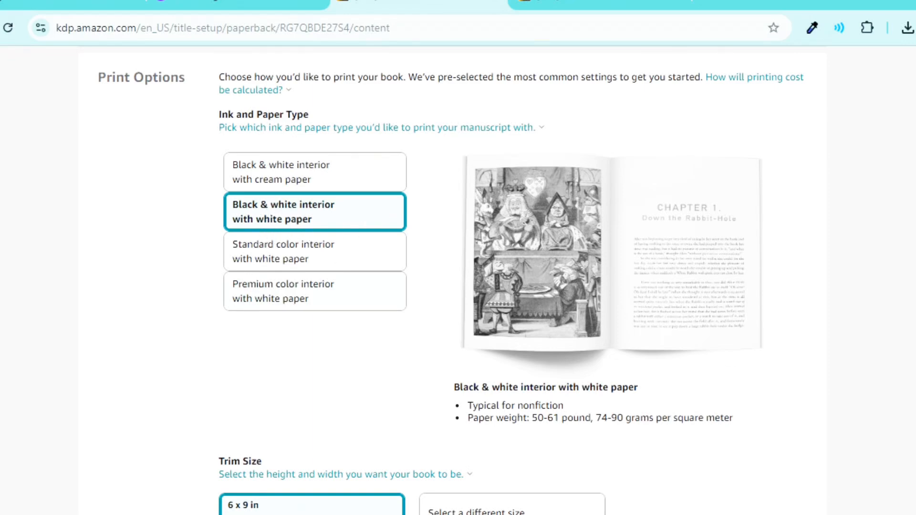
scroll(281, 243, down, 6)
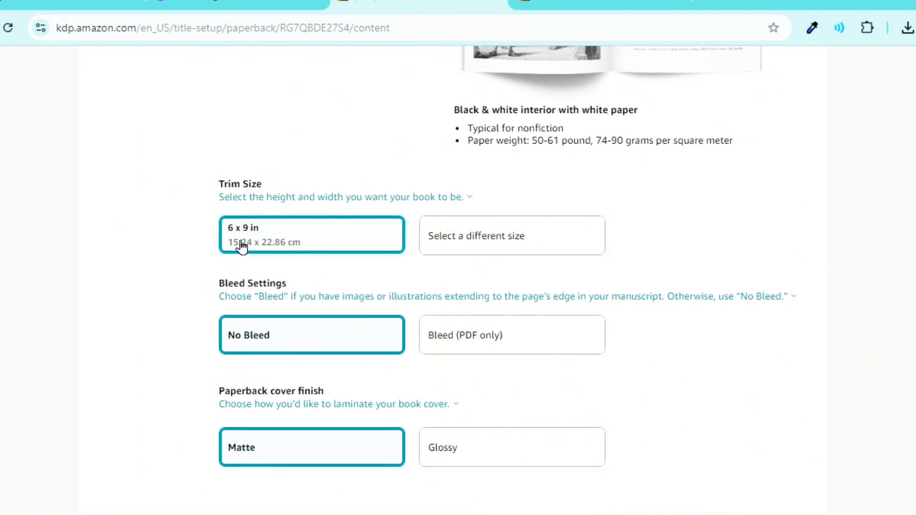
click(428, 230)
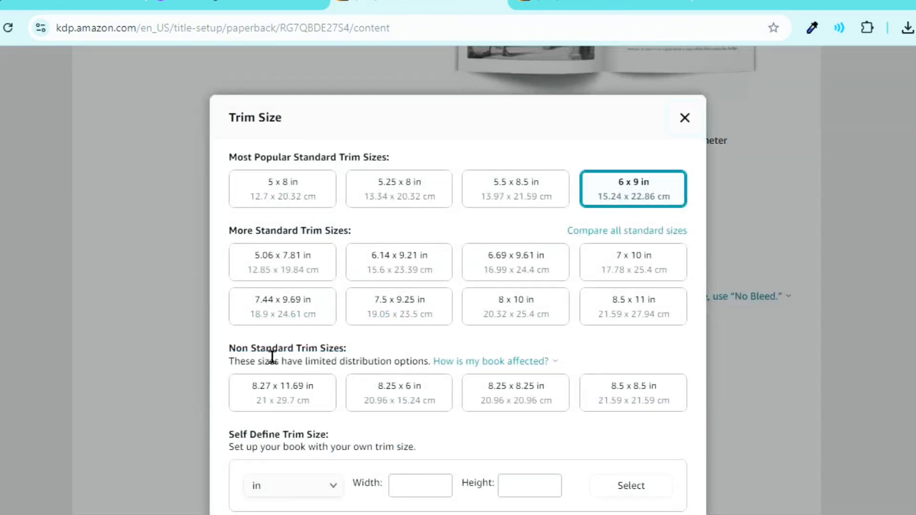
click(619, 303)
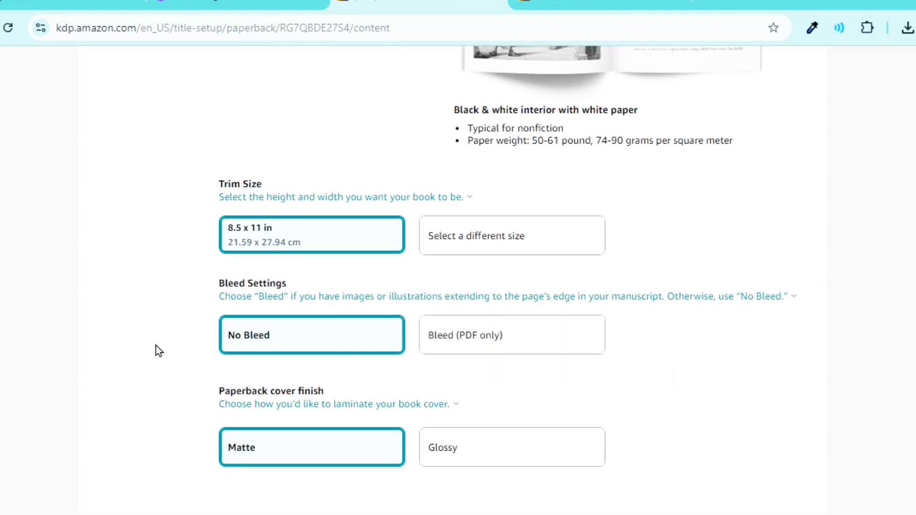
scroll(199, 374, down, 4)
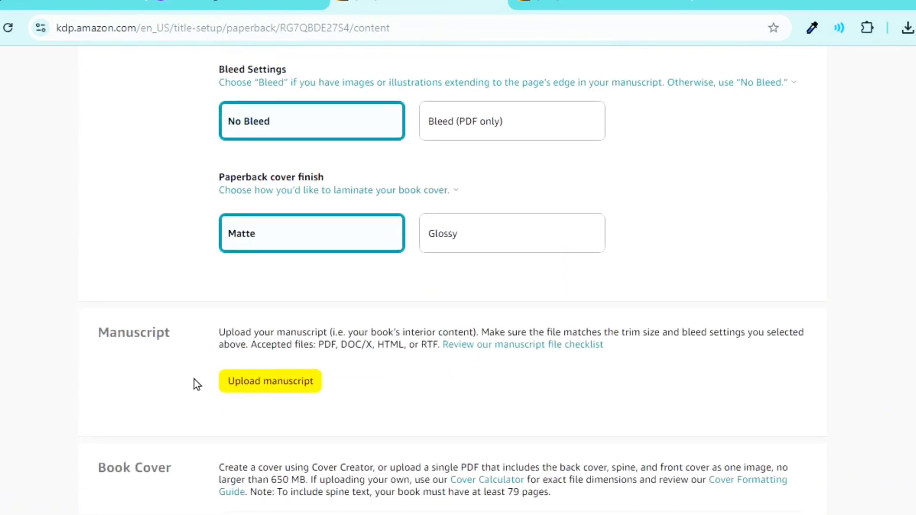
click(437, 235)
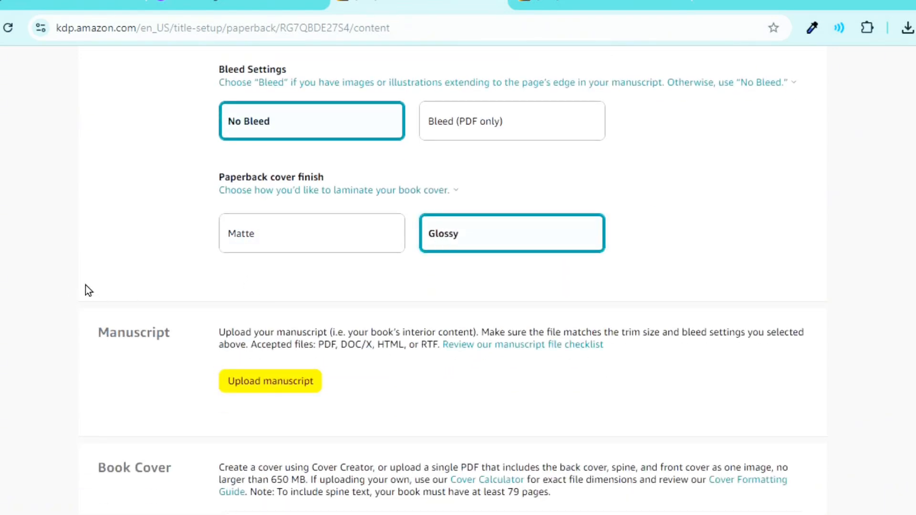
- Upload the My Notes PDF from Downloads as the manuscript
scroll(86, 286, down, 1)
scroll(205, 352, down, 2)
click(257, 287)
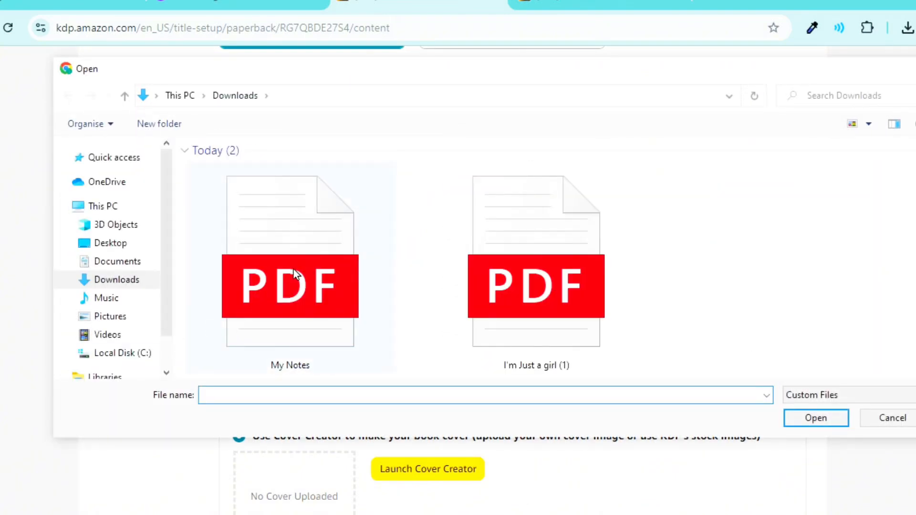
click(298, 304)
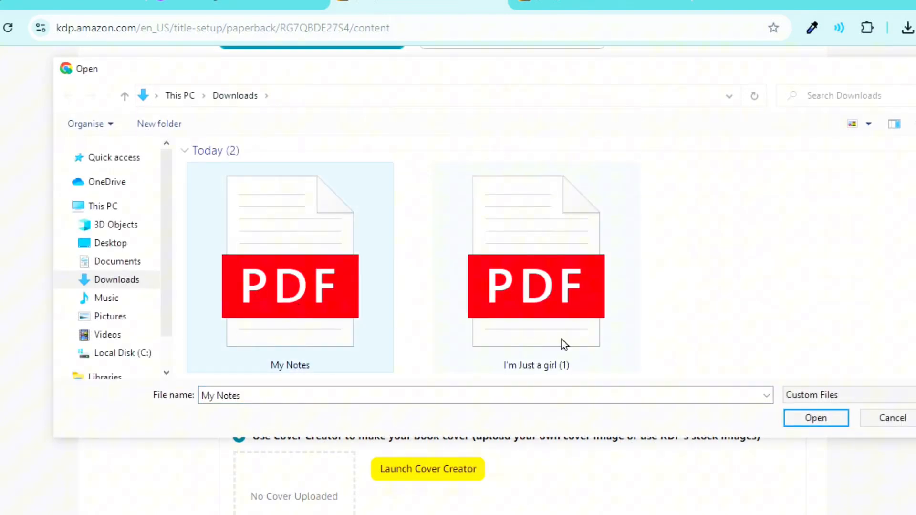
click(794, 421)
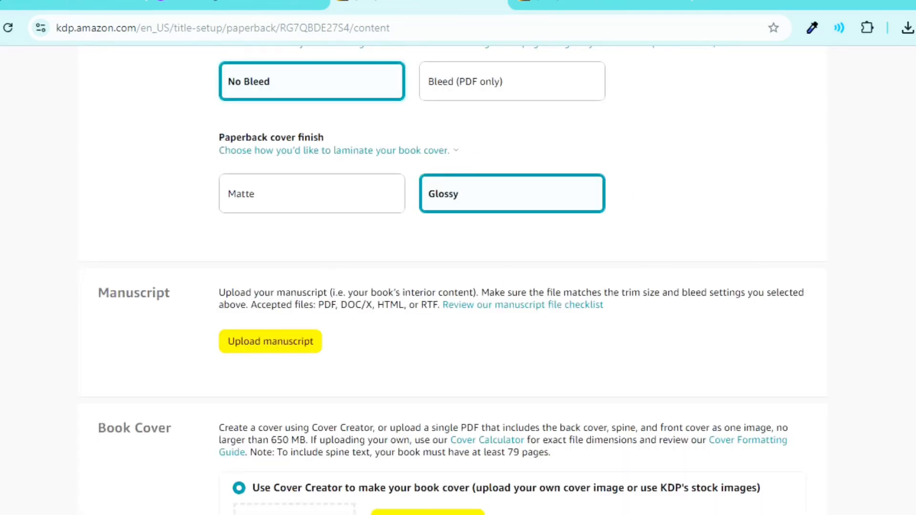
- Choose to use an existing print-ready cover and upload the "I'm Just a girl (1)" PDF from Downloads
scroll(692, 353, down, 5)
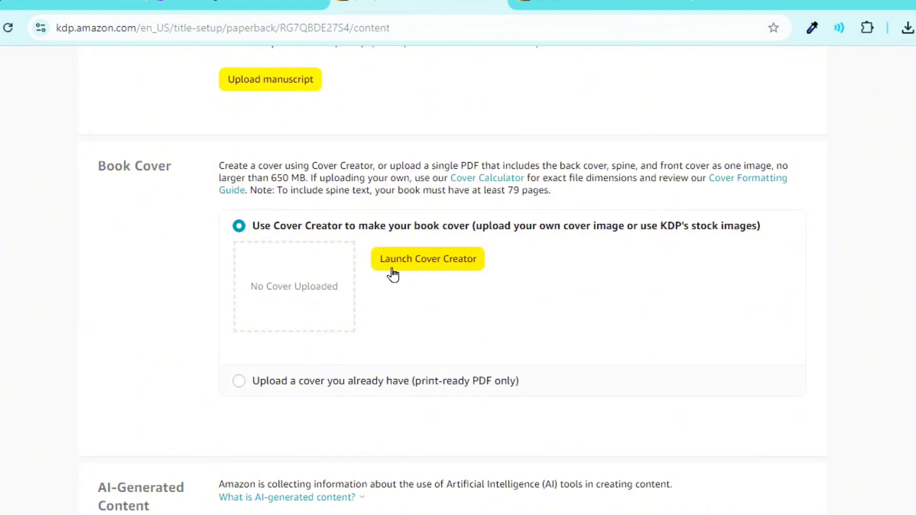
click(285, 394)
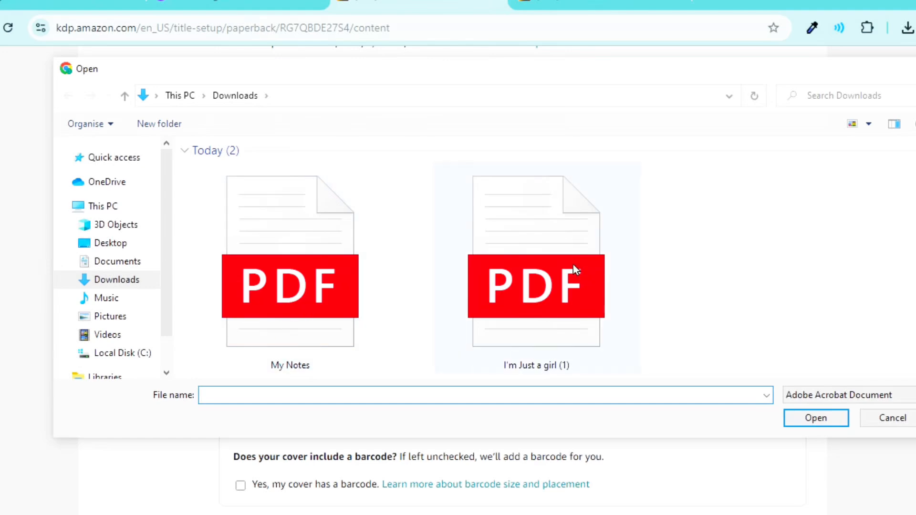
click(573, 264)
double_click(573, 264)
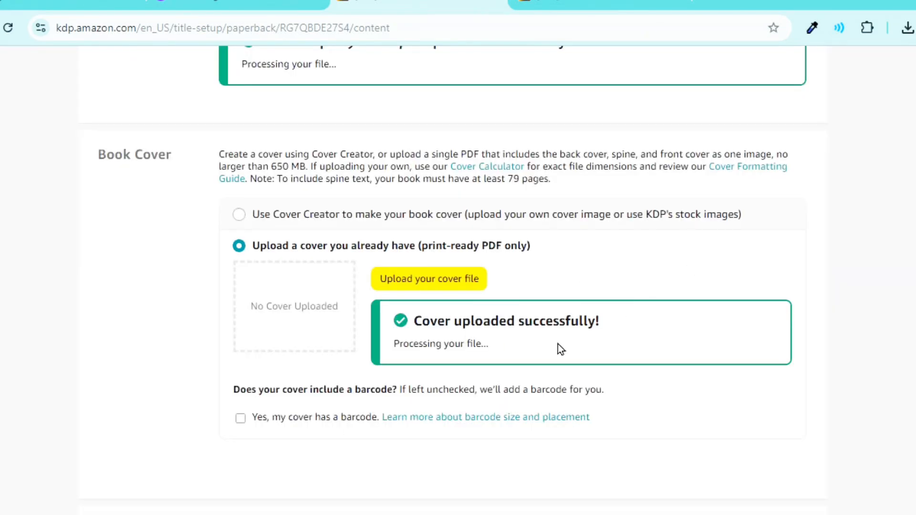
- Answer No to using AI tools, then check the book in the Print Previewer and approve it to continue to Rights & Pricing
scroll(131, 259, down, 8)
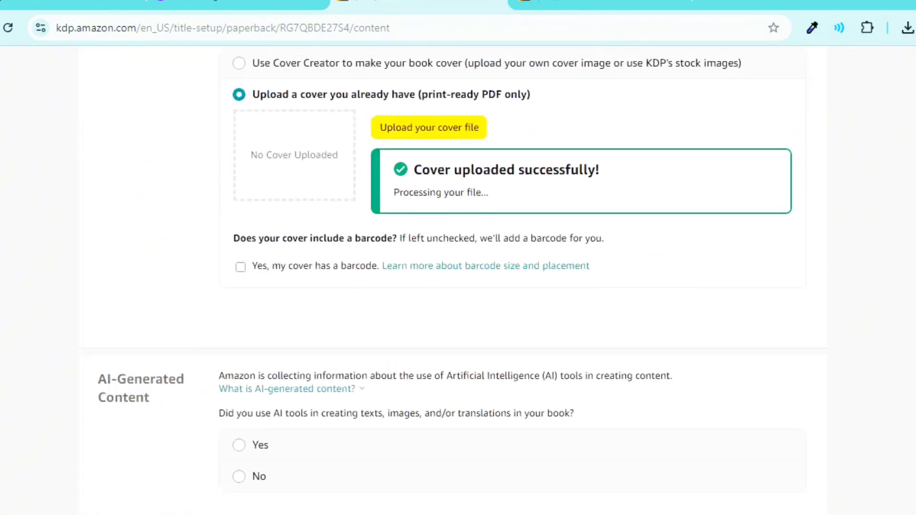
click(238, 253)
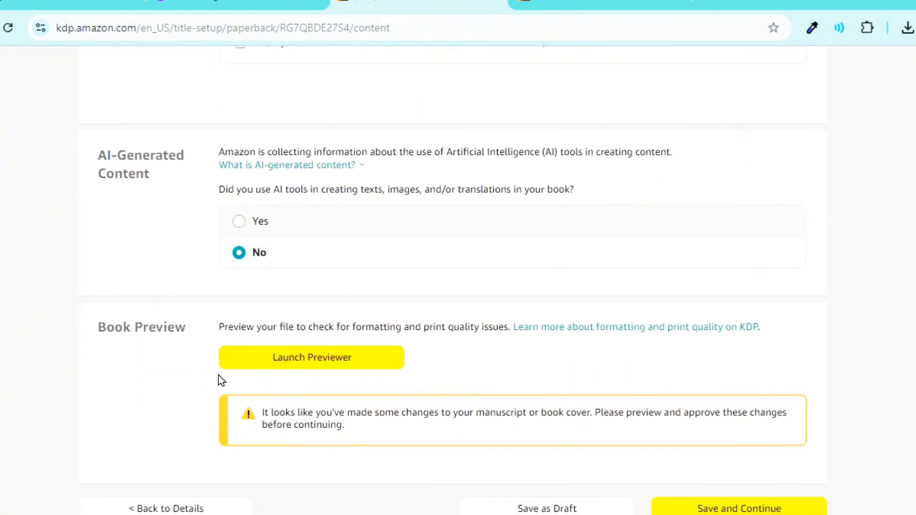
click(243, 364)
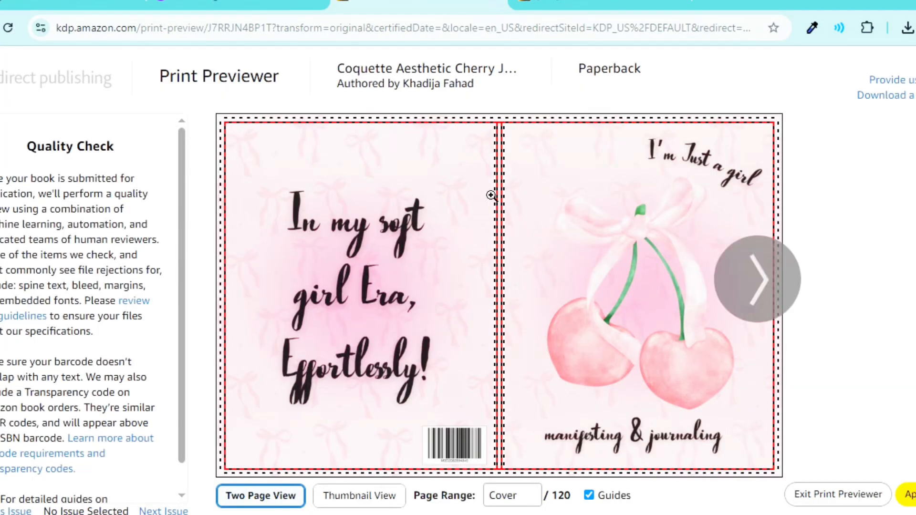
click(757, 290)
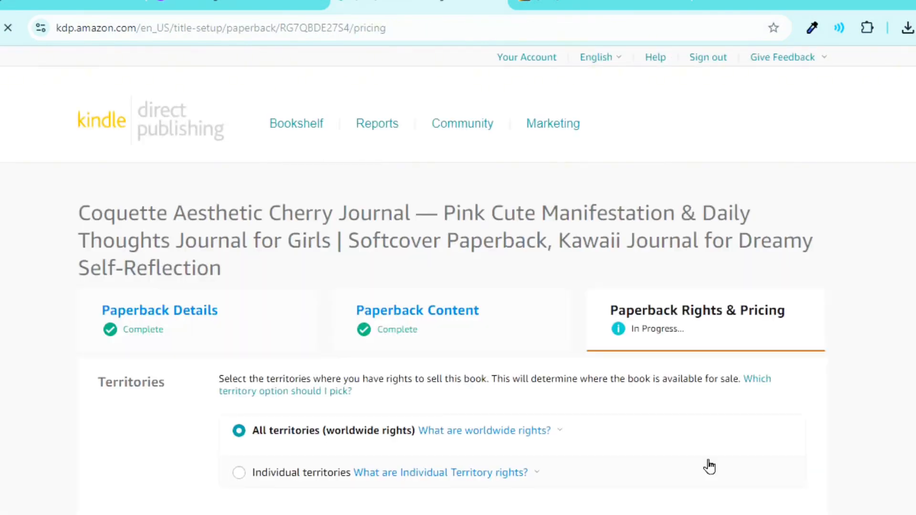
- Keep worldwide rights, set the Amazon.com list price to 8.99 USD, and review the converted prices and royalties for the other marketplaces
scroll(459, 280, down, 5)
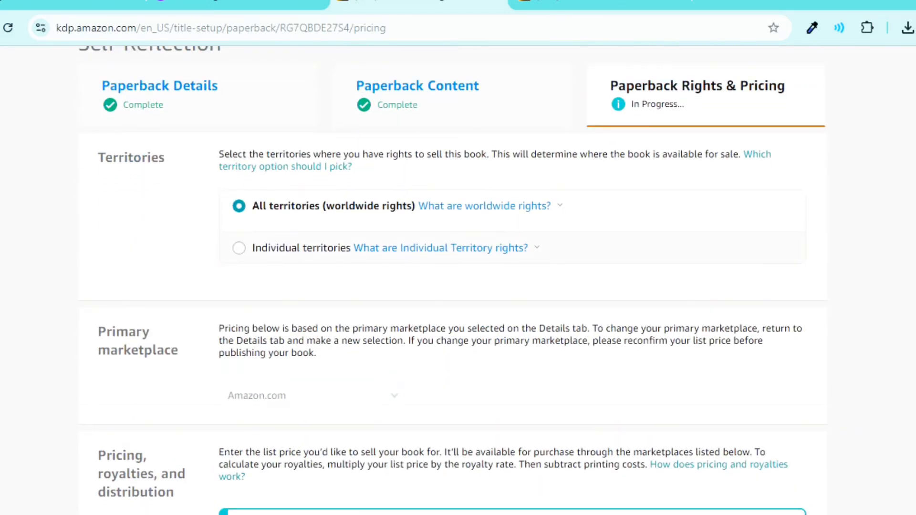
scroll(327, 186, down, 2)
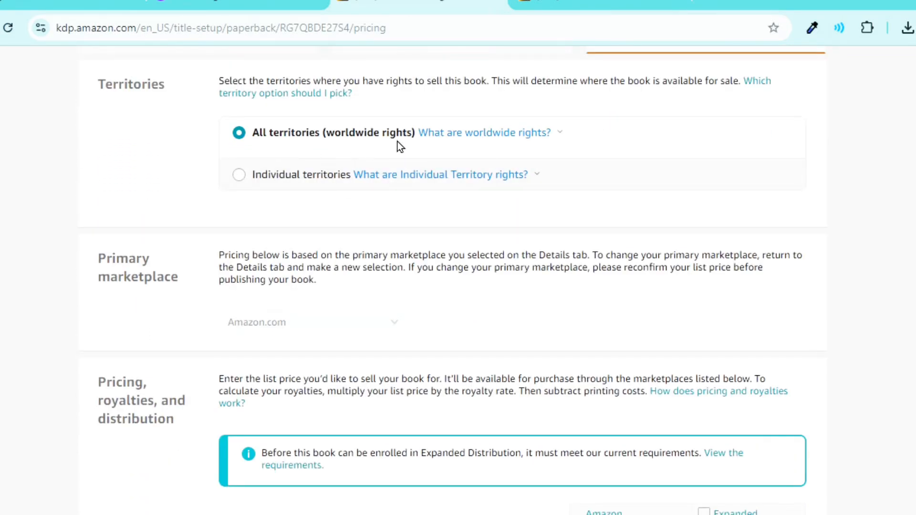
scroll(11, 208, down, 6)
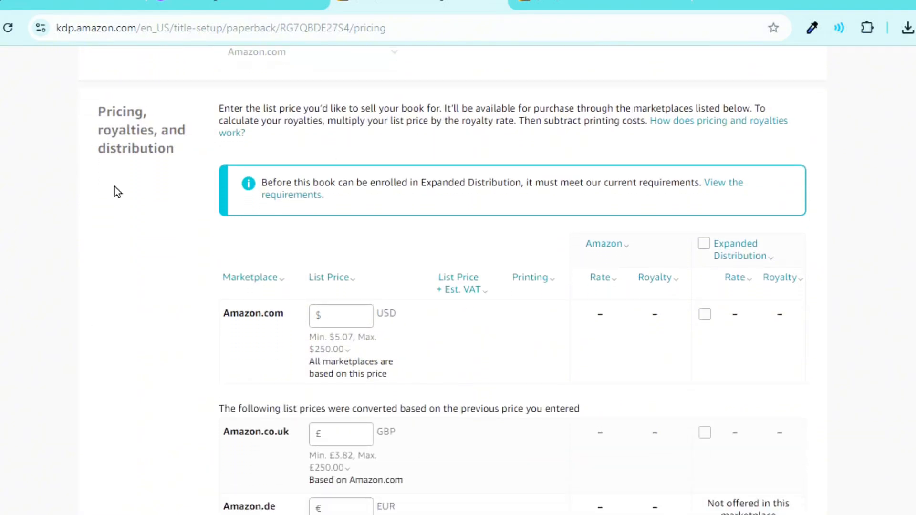
click(336, 323)
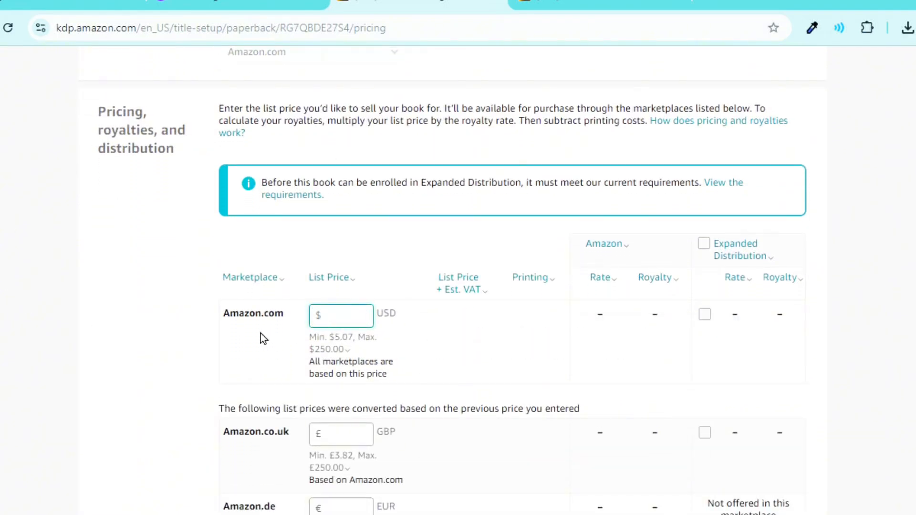
text(8.99)
click(292, 249)
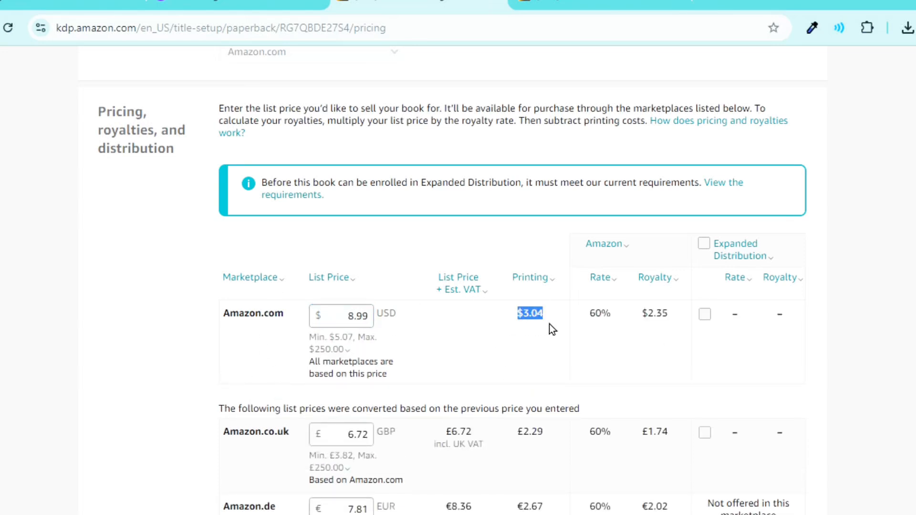
click(530, 356)
scroll(458, 286, down, 3)
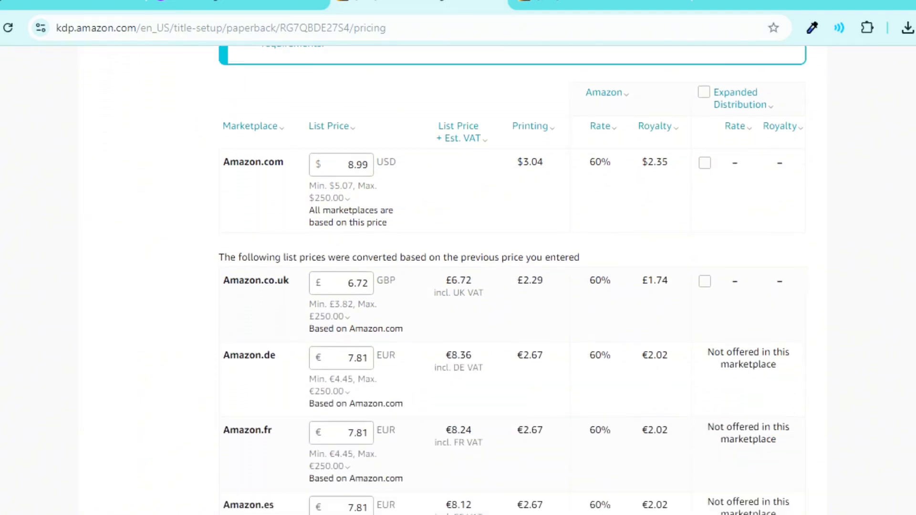
scroll(458, 287, down, 10)
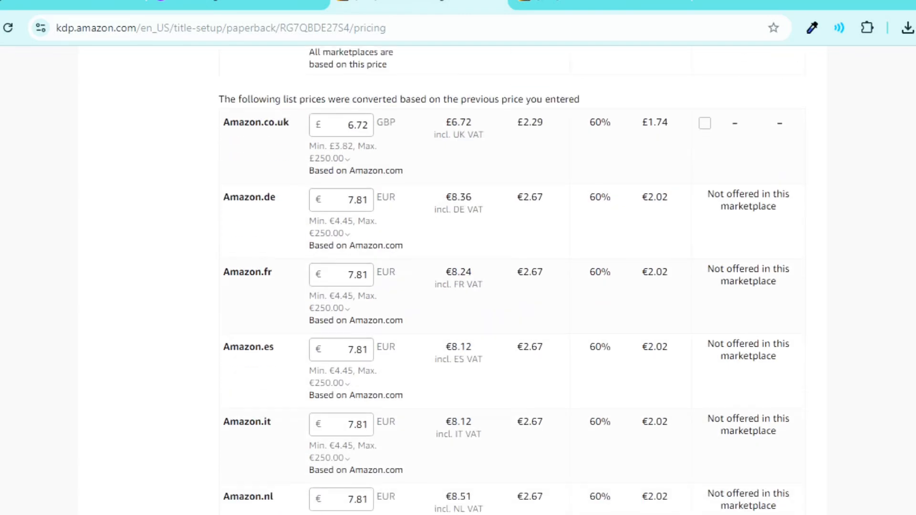
scroll(458, 287, down, 4)
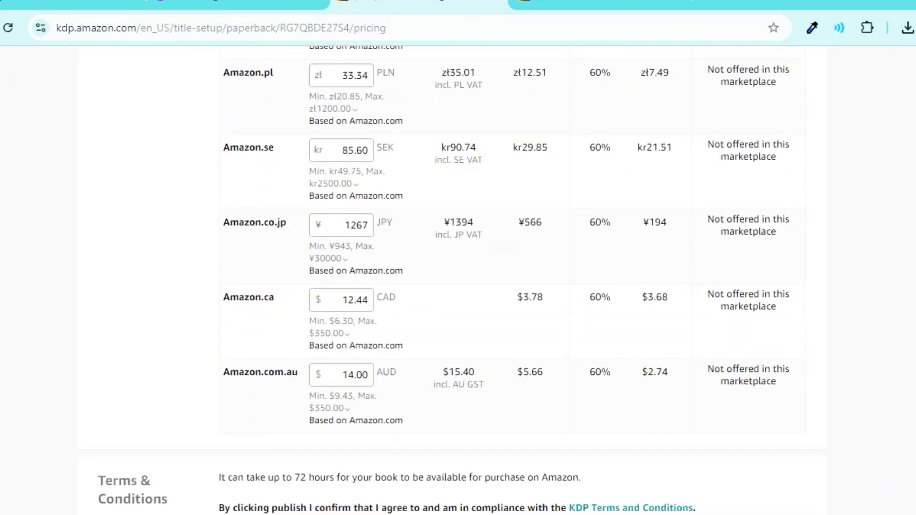